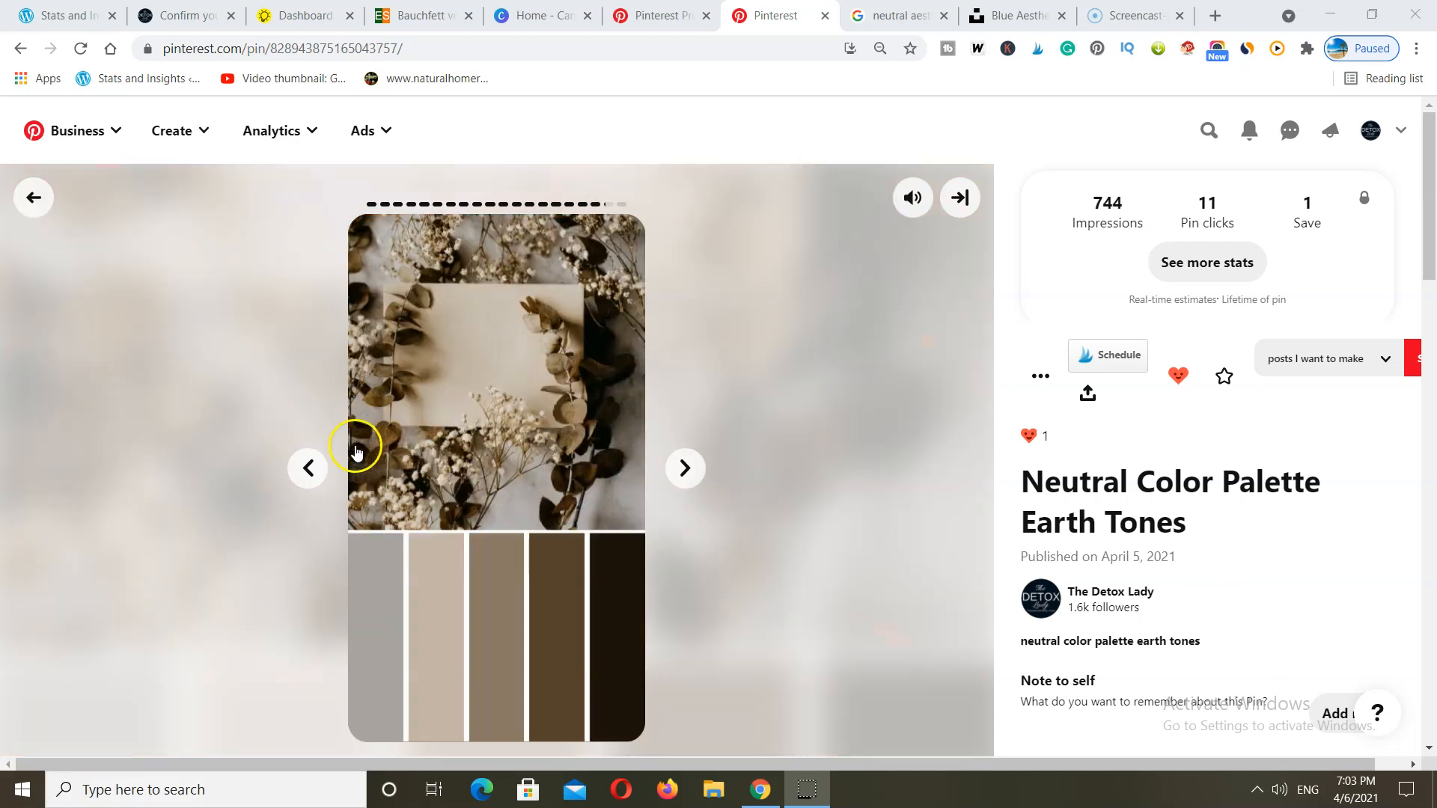
Step: Page back through the slides of the Neutral Color Palette Earth Tones story pin to review its colour palettes
{"action": "left_click", "coordinate": [307, 468]}
{"action": "left_click", "coordinate": [307, 467]}
{"action": "left_click", "coordinate": [306, 470]}
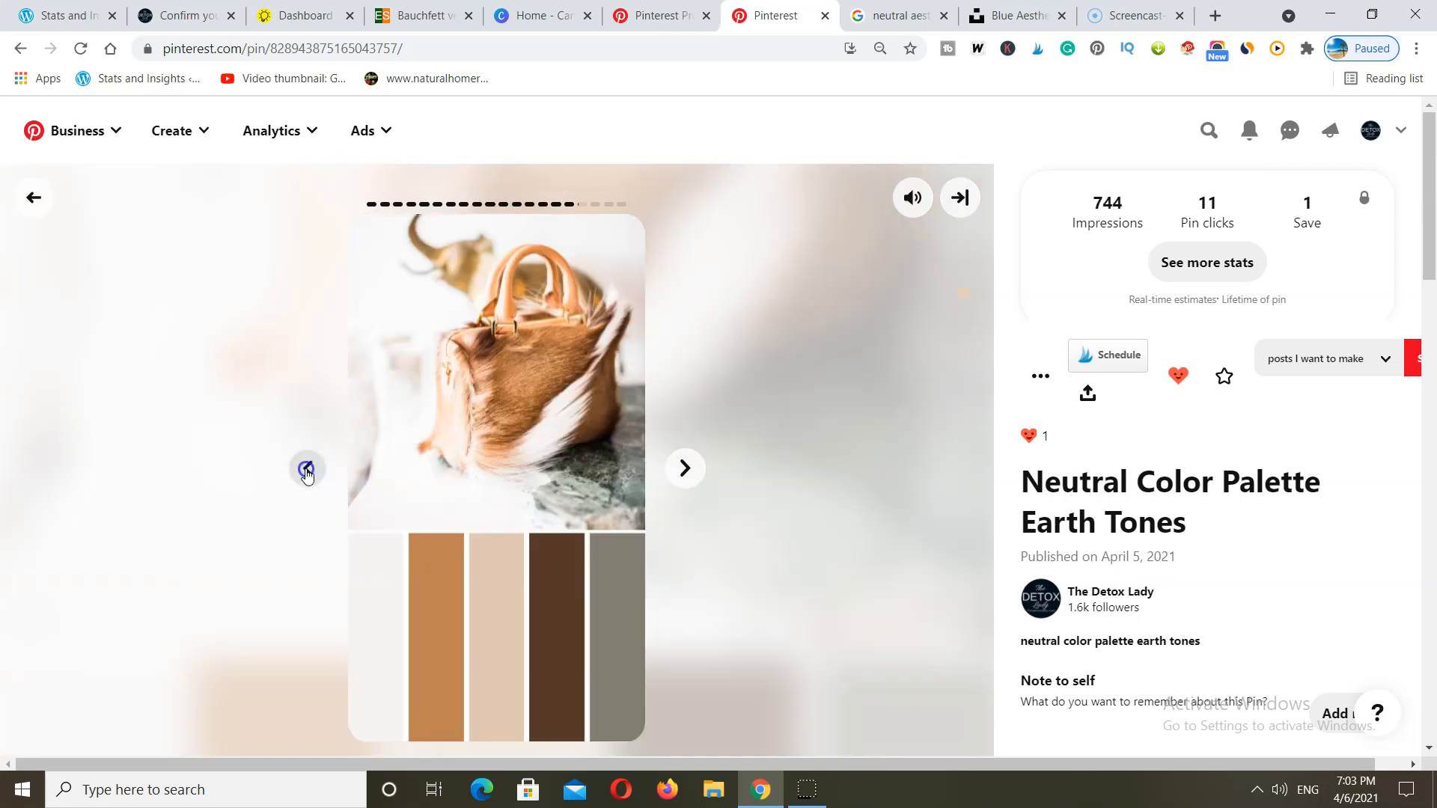
{"action": "left_click", "coordinate": [307, 469]}
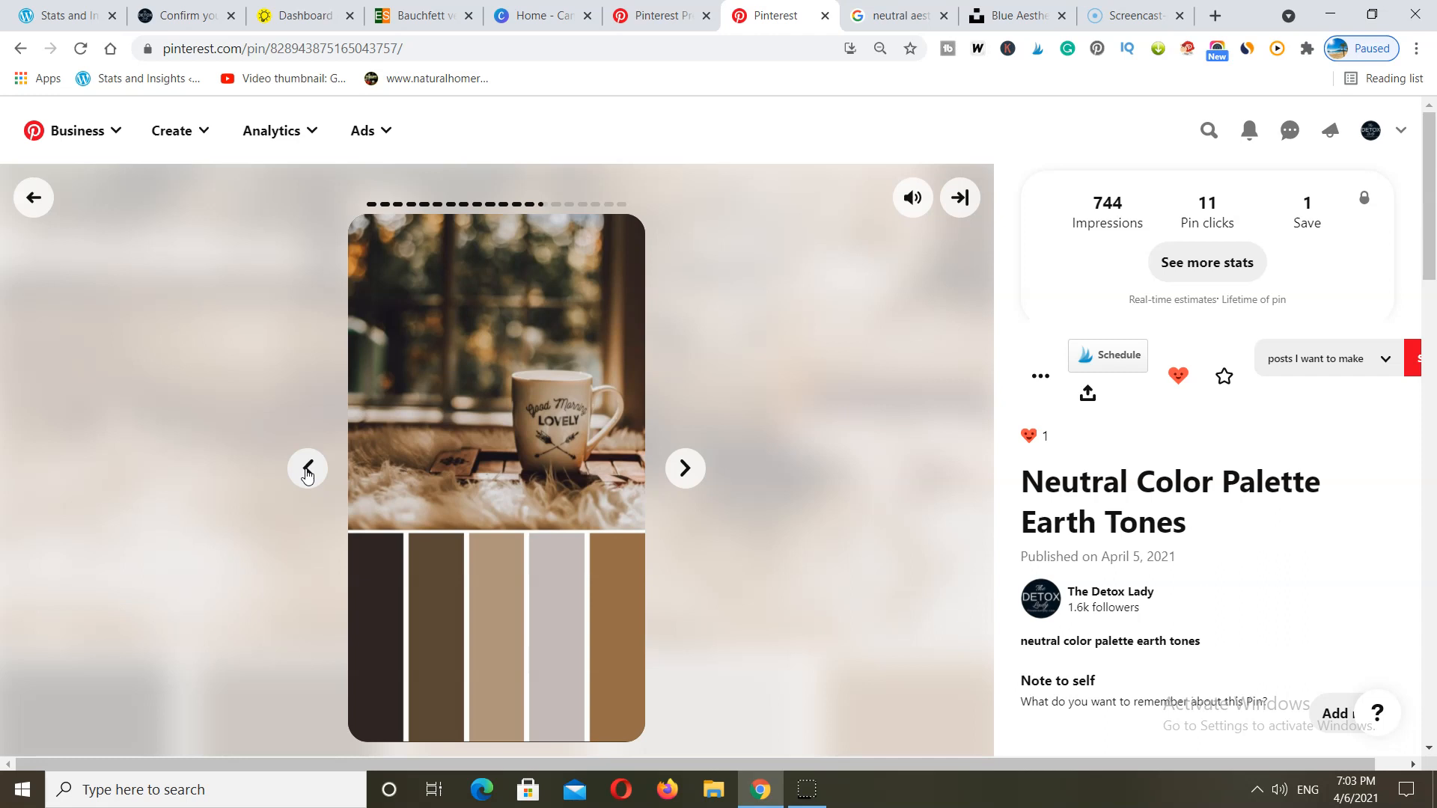
{"action": "left_click", "coordinate": [322, 470]}
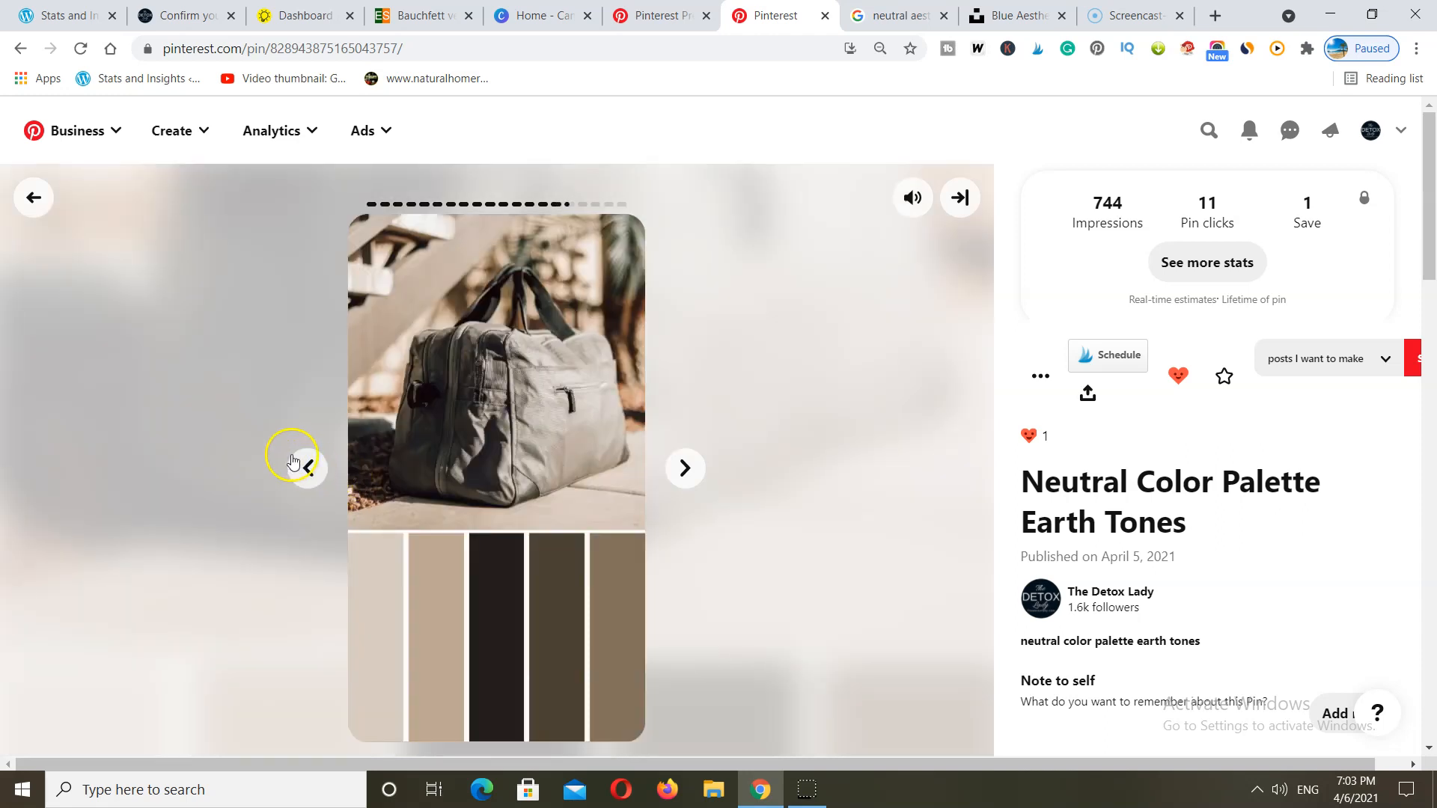
{"action": "left_click", "coordinate": [311, 471]}
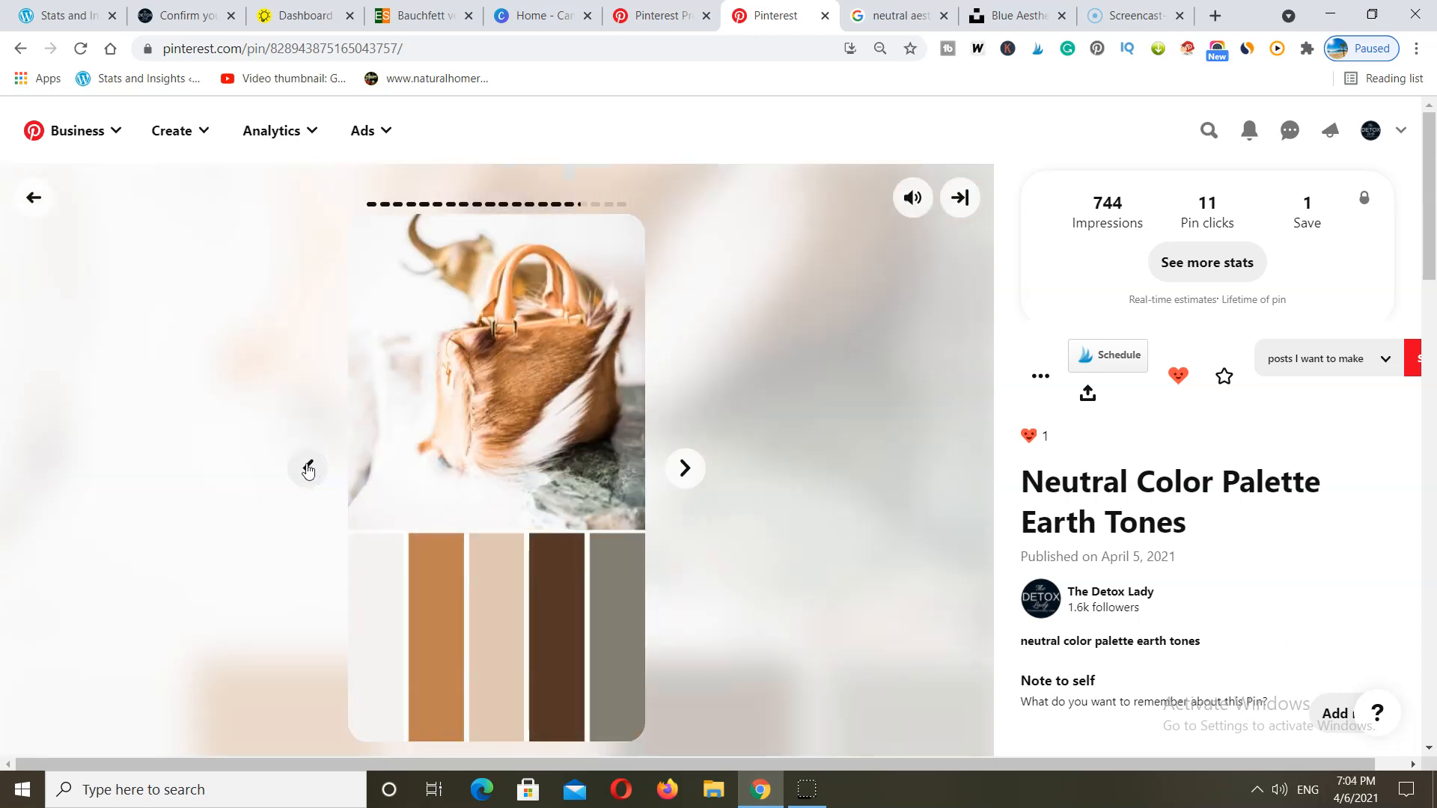
{"action": "left_click", "coordinate": [308, 470]}
{"action": "left_click", "coordinate": [307, 469]}
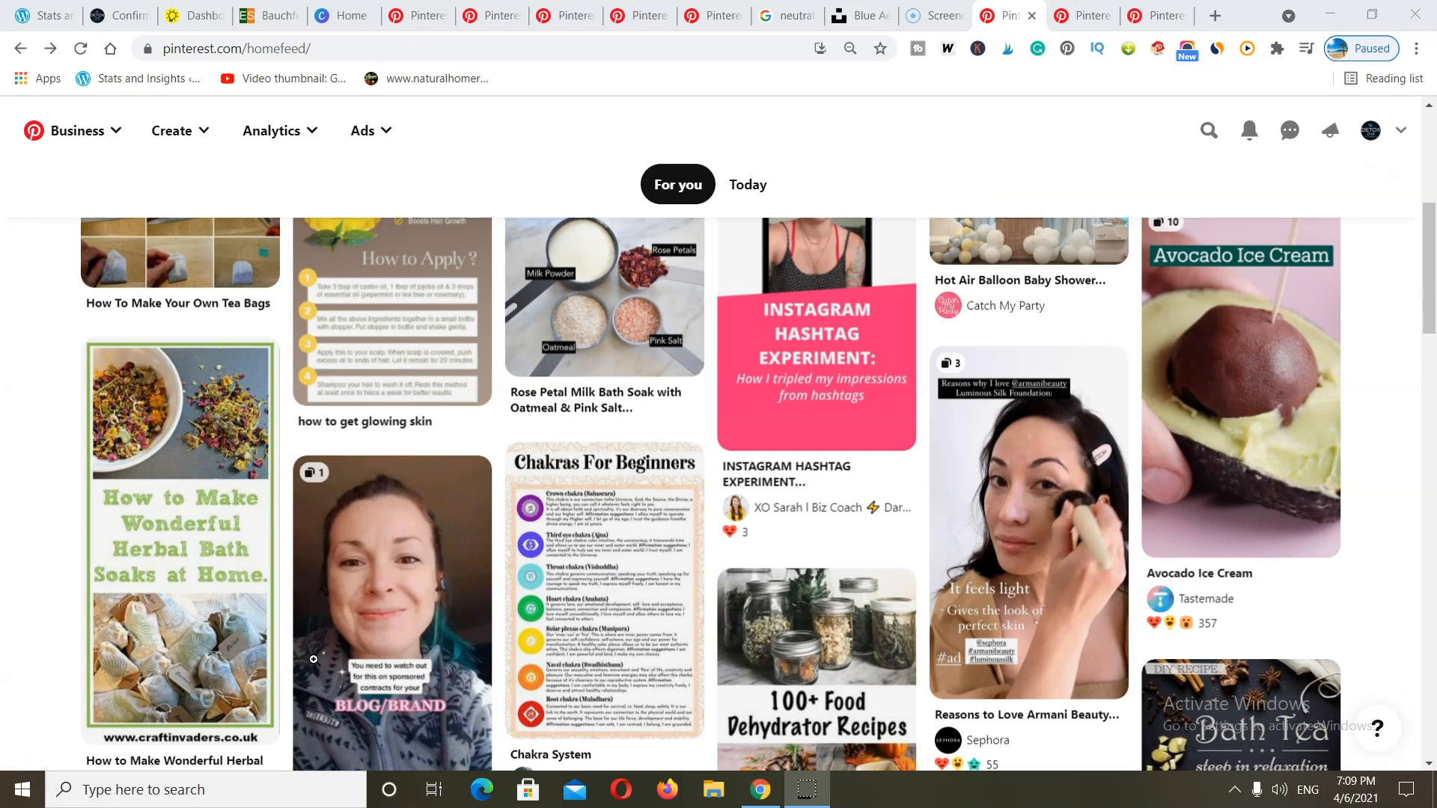
Step: Look over the story pins in the home feed, then view the LEGS & GLUTES workout pin
{"action": "mouse_move", "coordinate": [318, 657]}
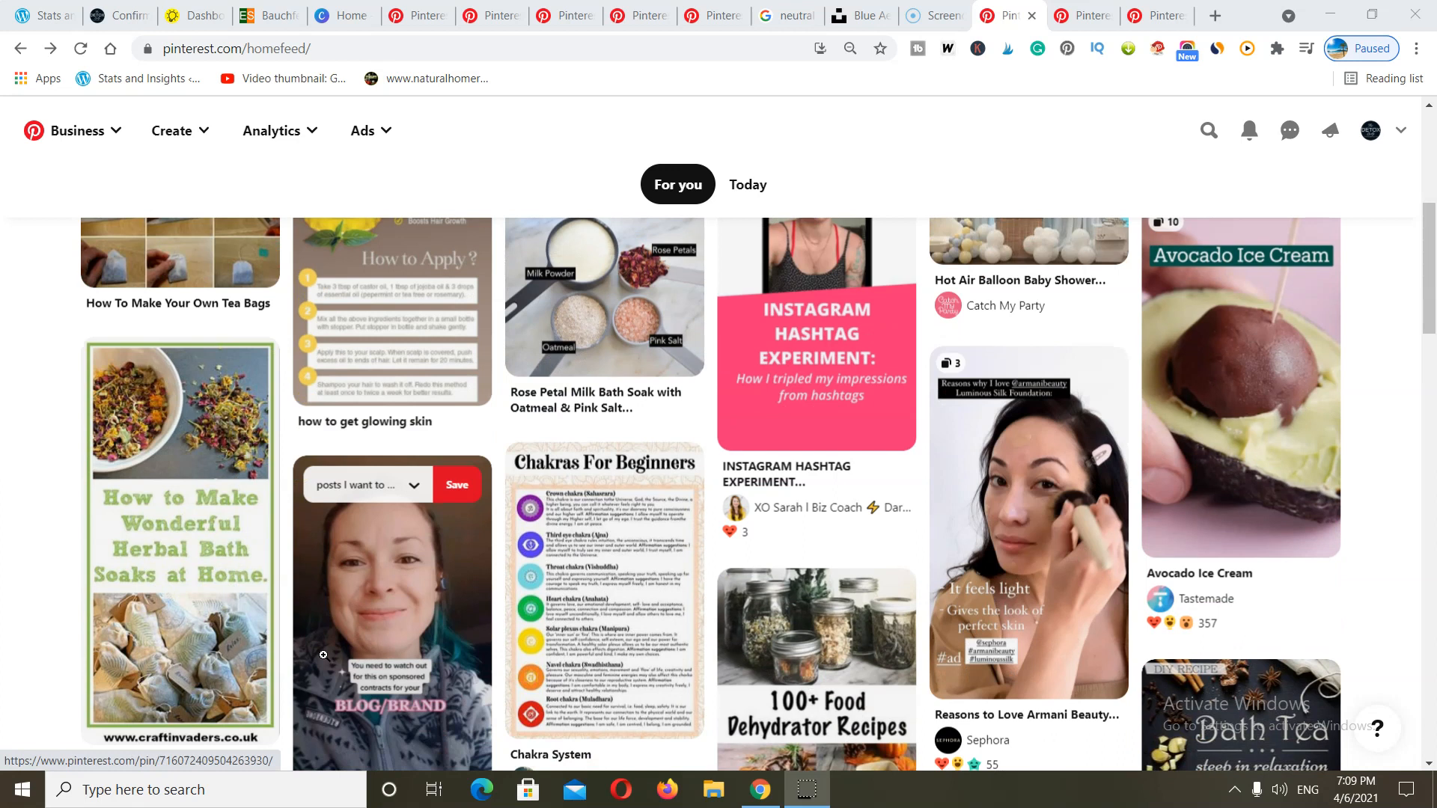
{"action": "scroll", "coordinate": [323, 655], "scroll_direction": "up", "scroll_amount": 3}
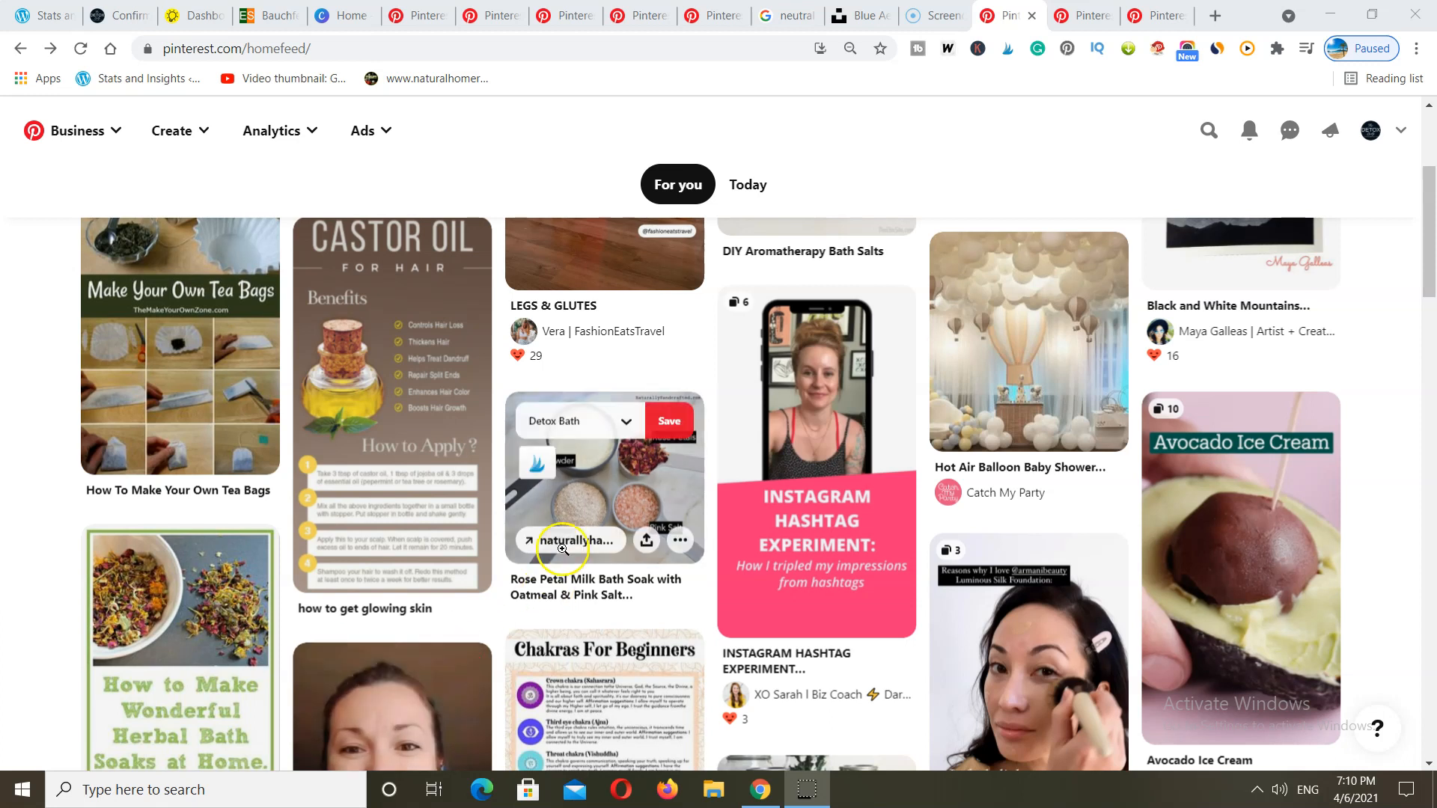
{"action": "left_click", "coordinate": [1080, 13]}
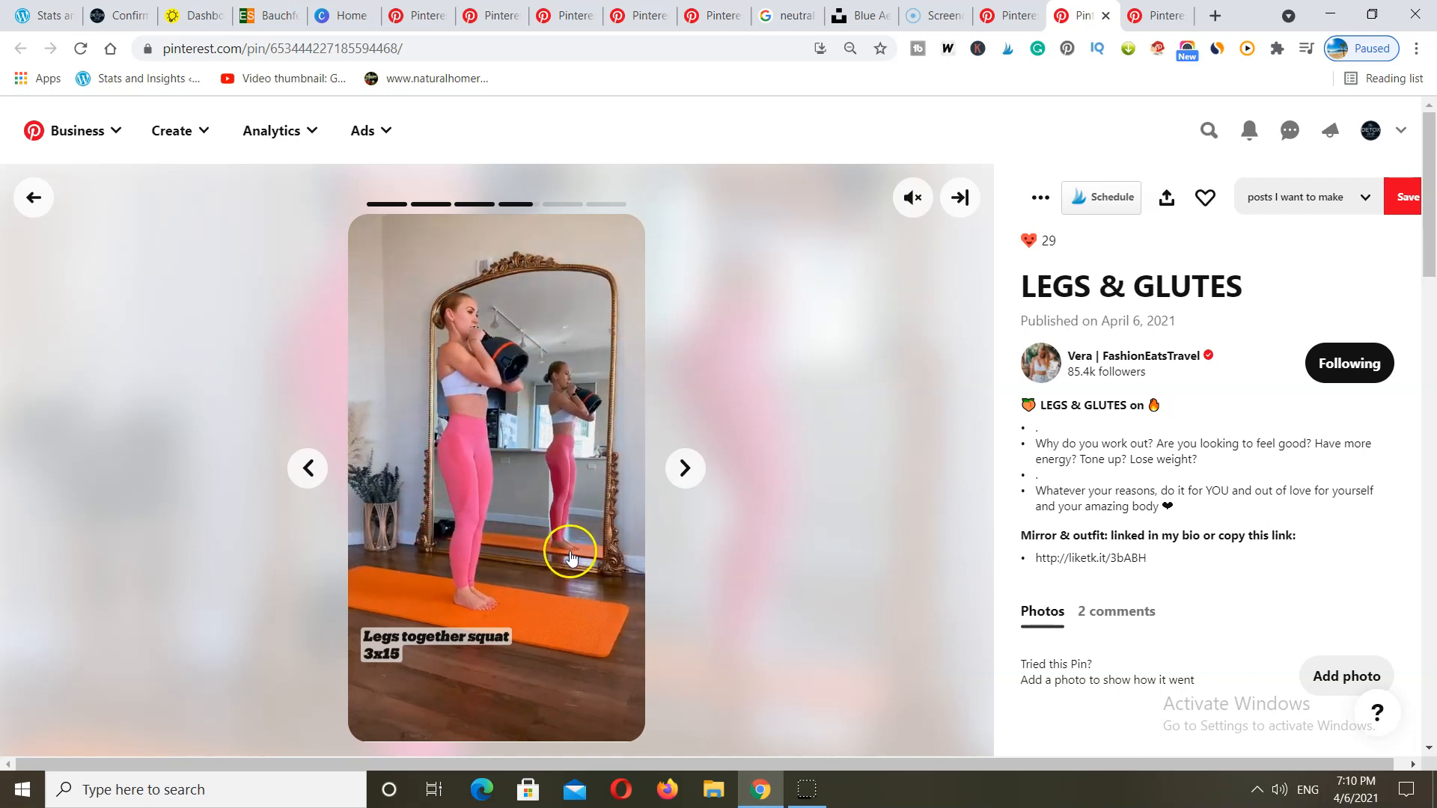
Step: View the Black and White Mountains watercolor pin and examine its closing slide and creator follow card
{"action": "left_click", "coordinate": [1161, 17]}
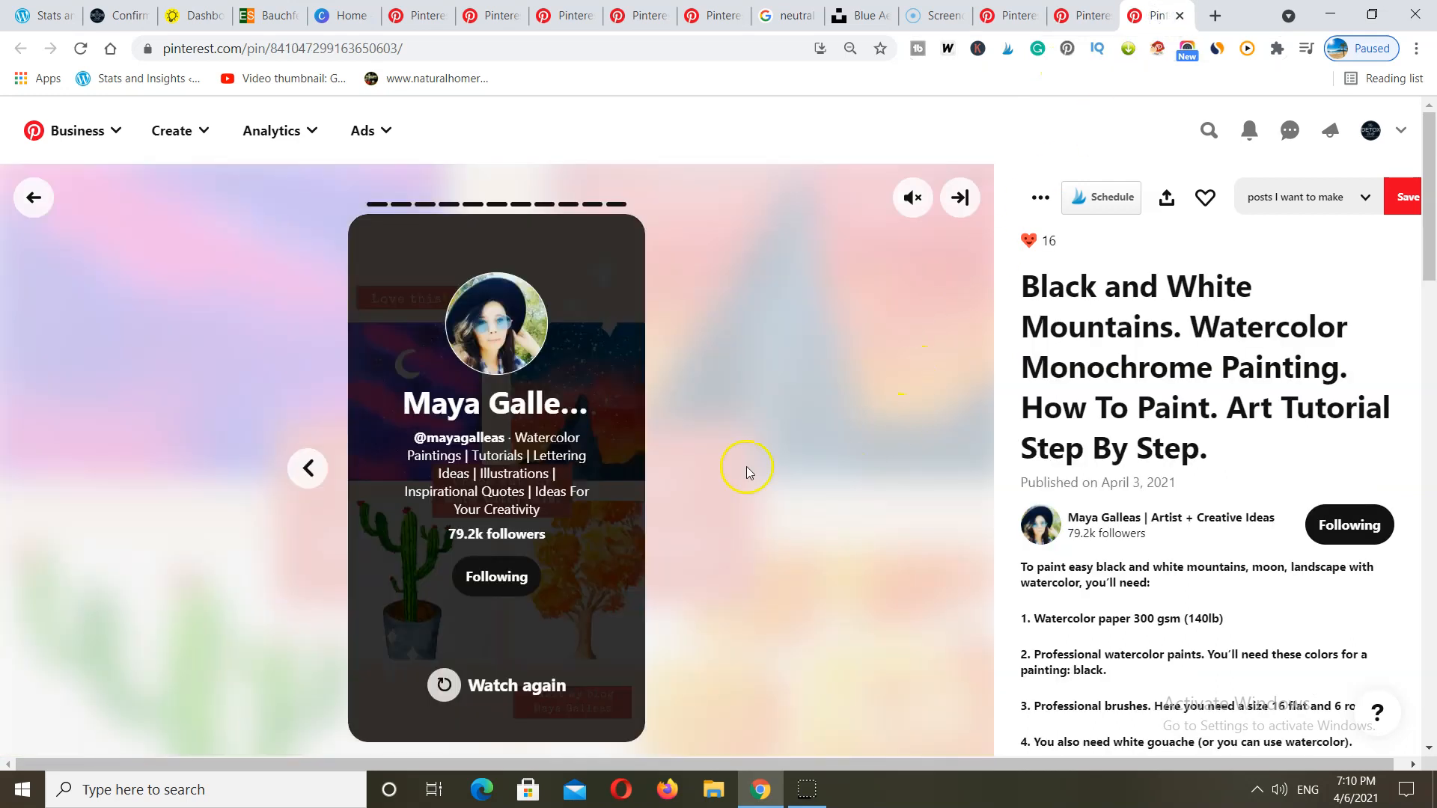
{"action": "left_click", "coordinate": [311, 467]}
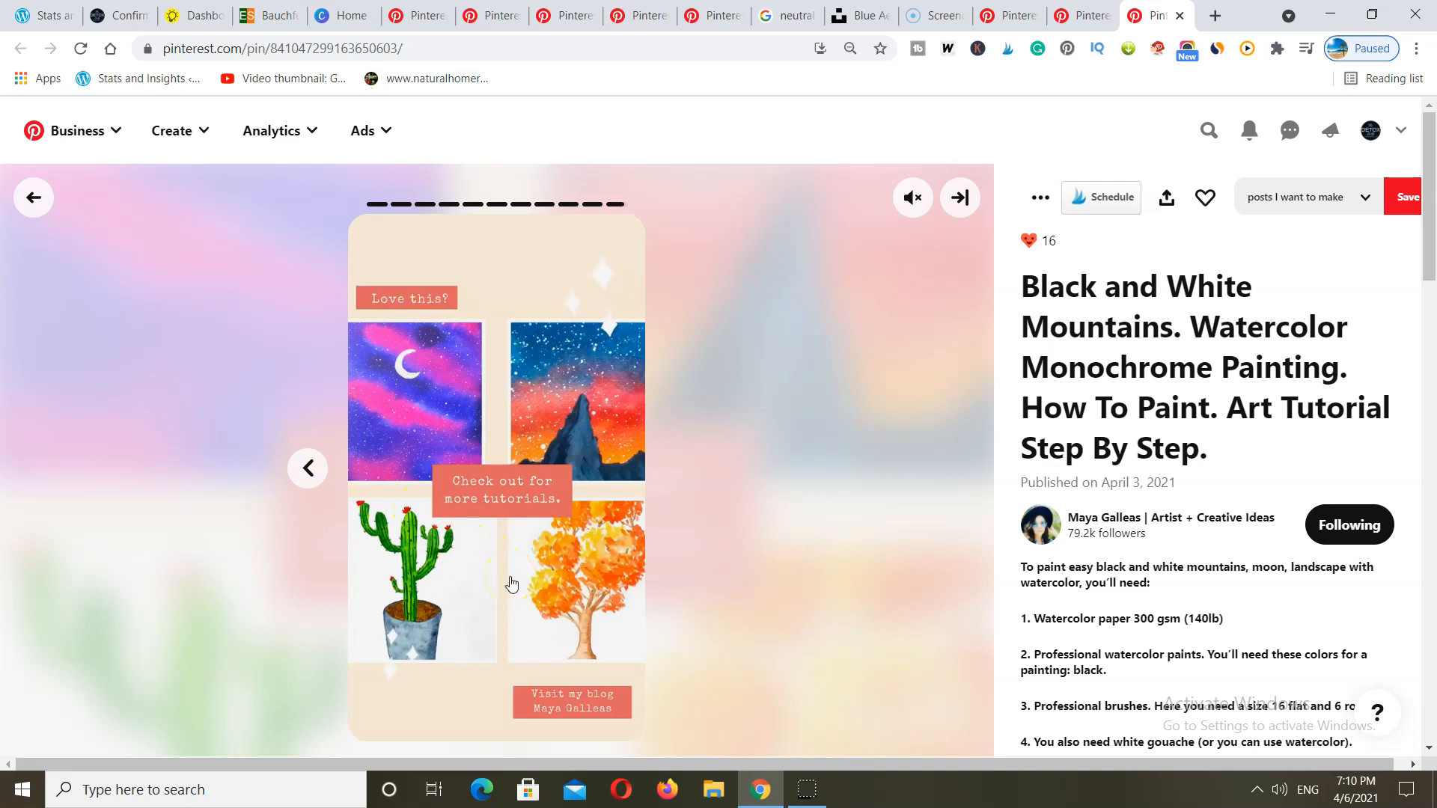
{"action": "left_click", "coordinate": [313, 468]}
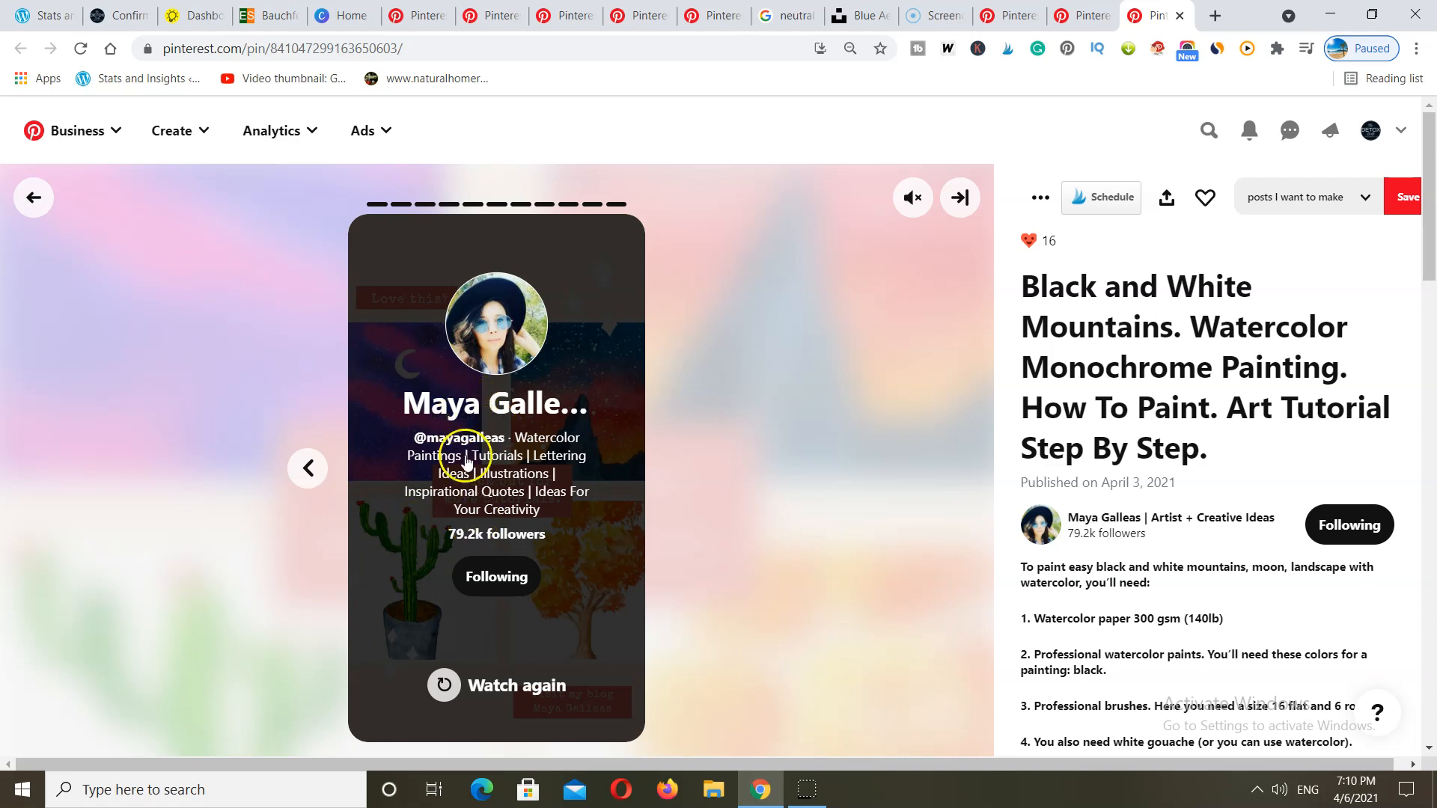
{"action": "left_click", "coordinate": [497, 581]}
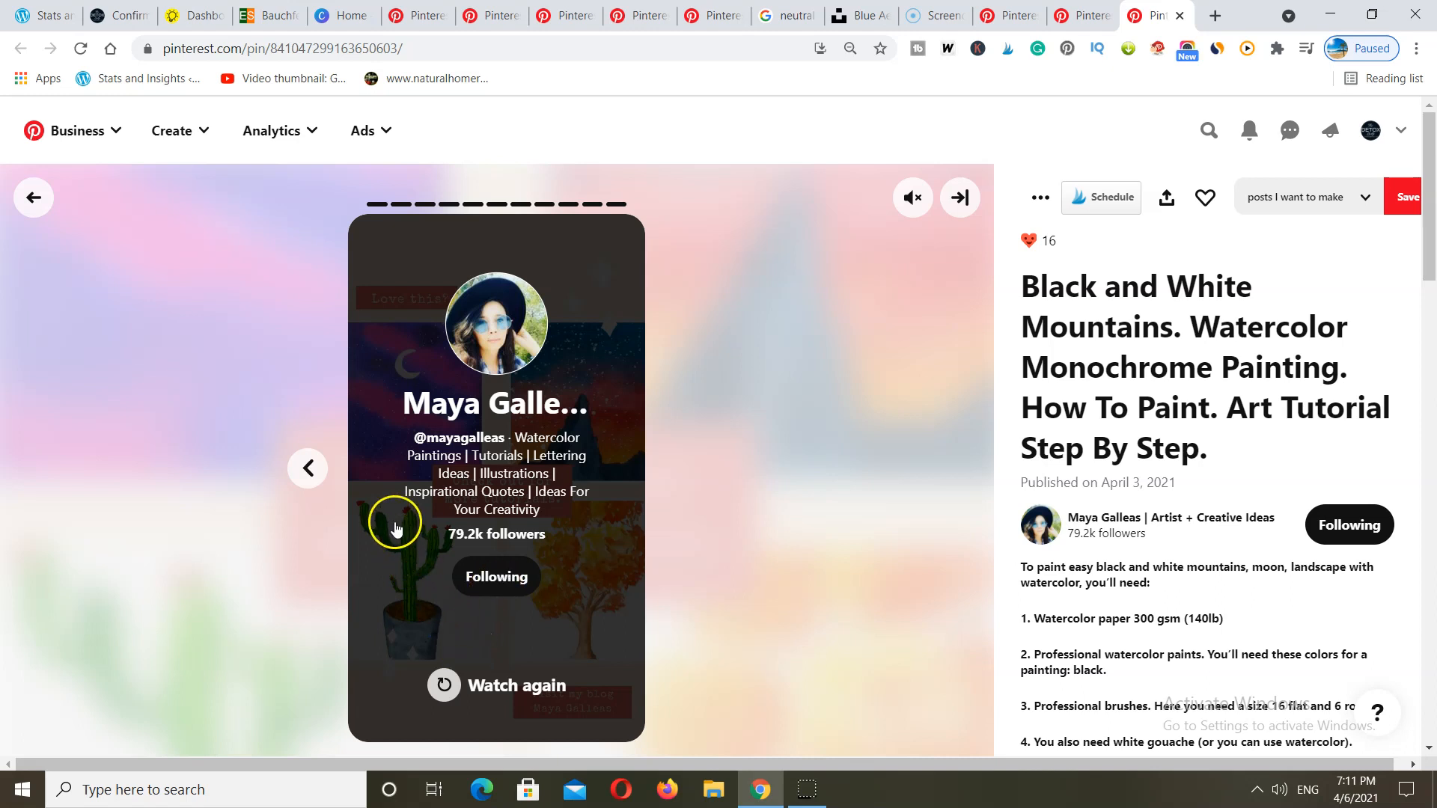
Step: Open Pinterest Trends from the business analytics and display the countries it can be filtered by
{"action": "left_click", "coordinate": [290, 133]}
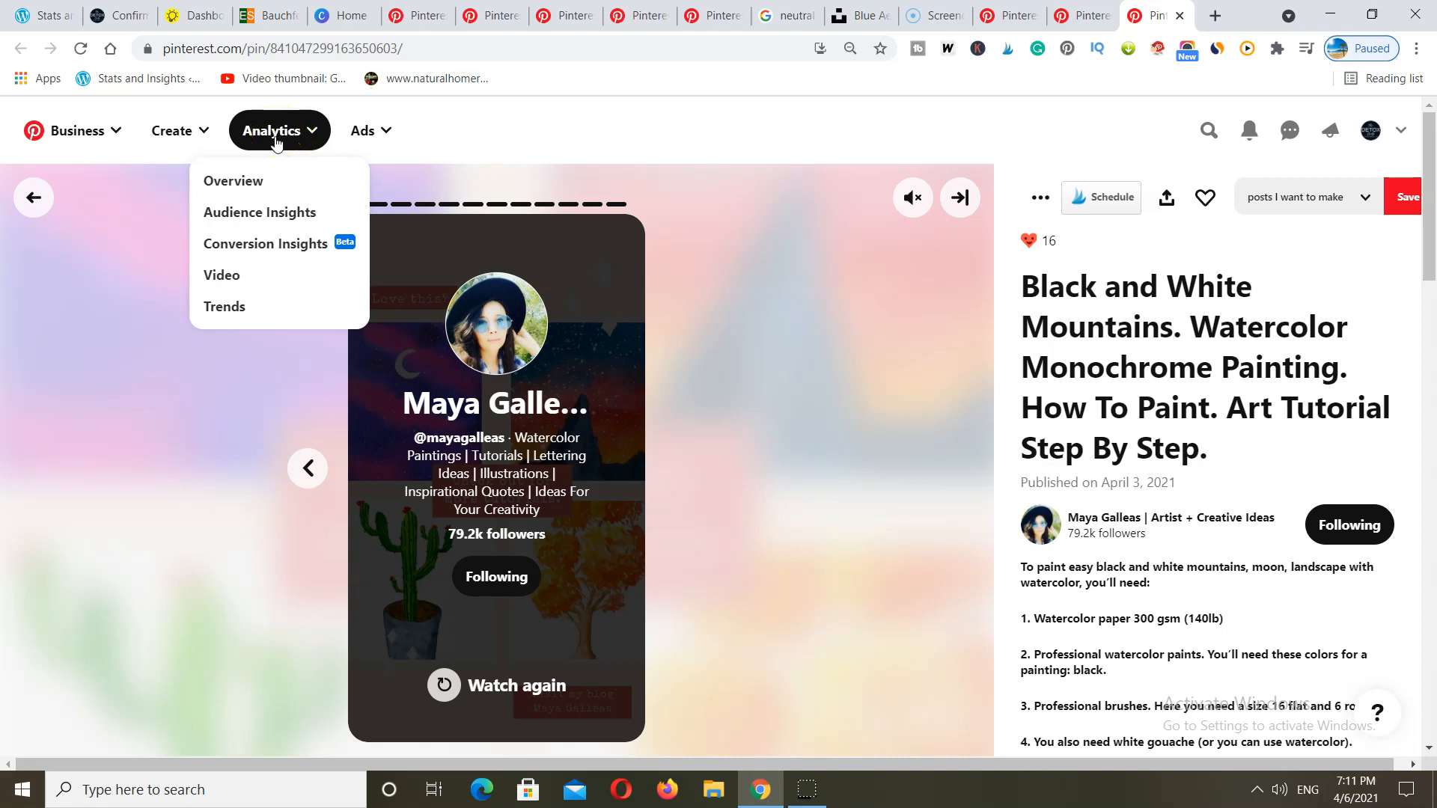
{"action": "left_click", "coordinate": [38, 774]}
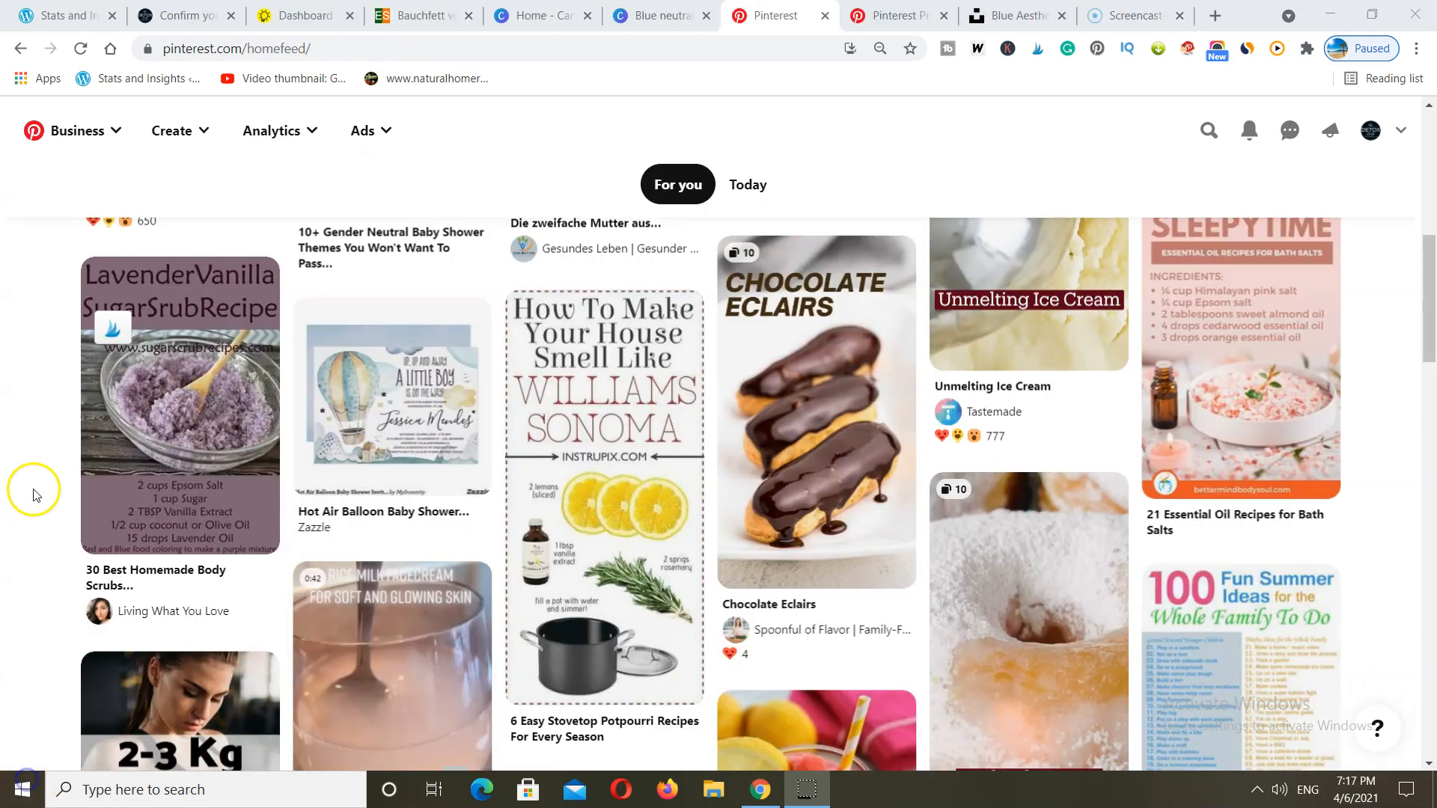
{"action": "left_click", "coordinate": [280, 132]}
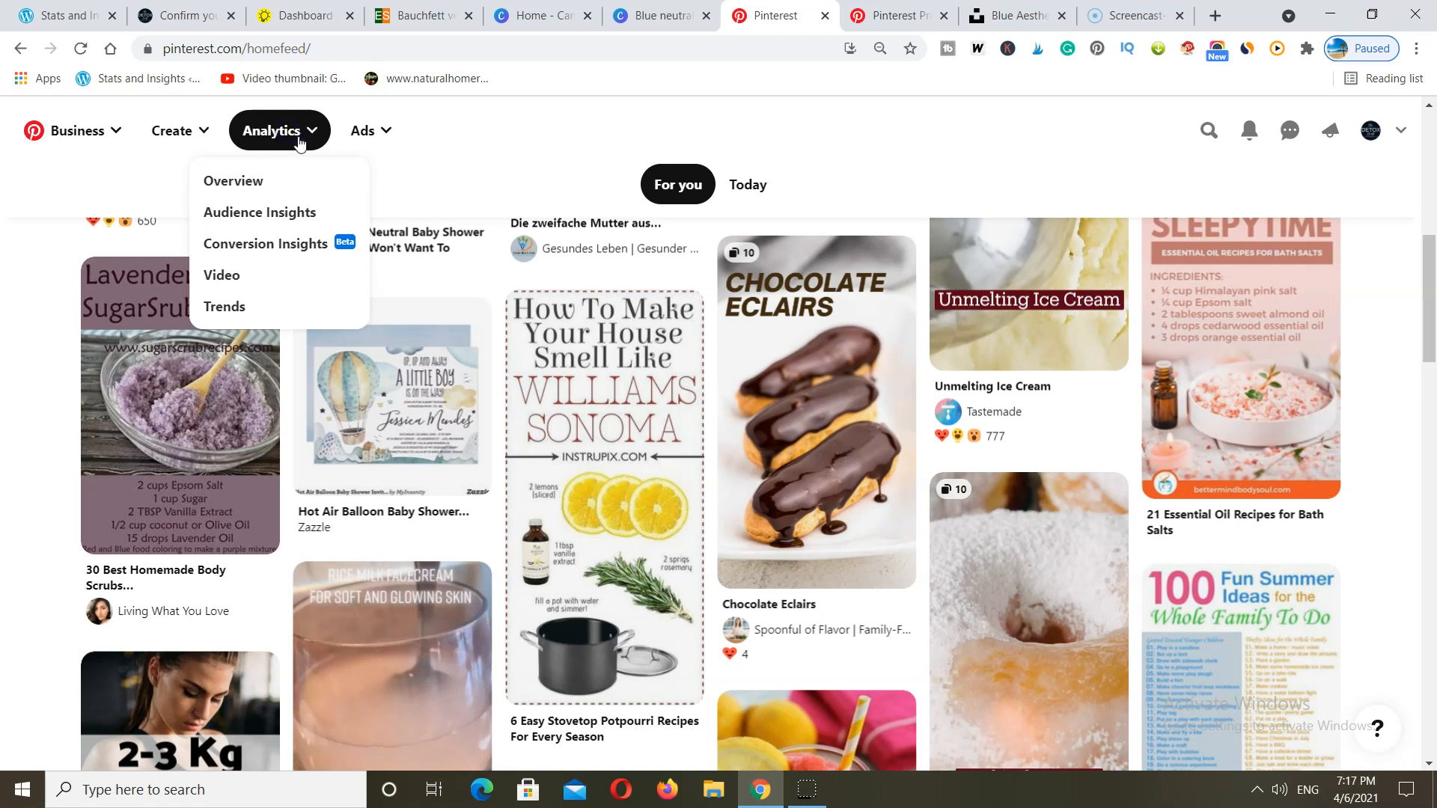
{"action": "left_click", "coordinate": [241, 305]}
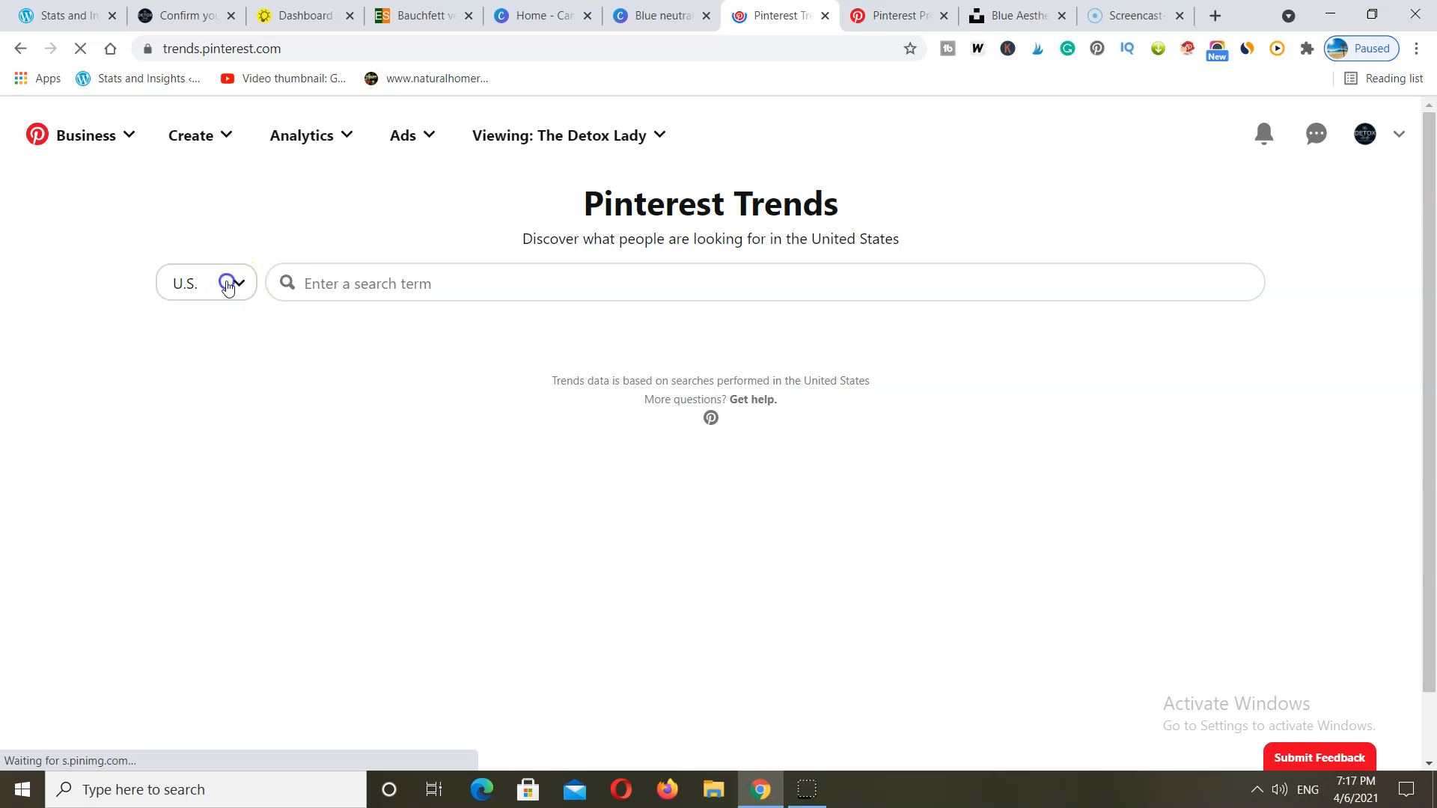
{"action": "left_click", "coordinate": [229, 284]}
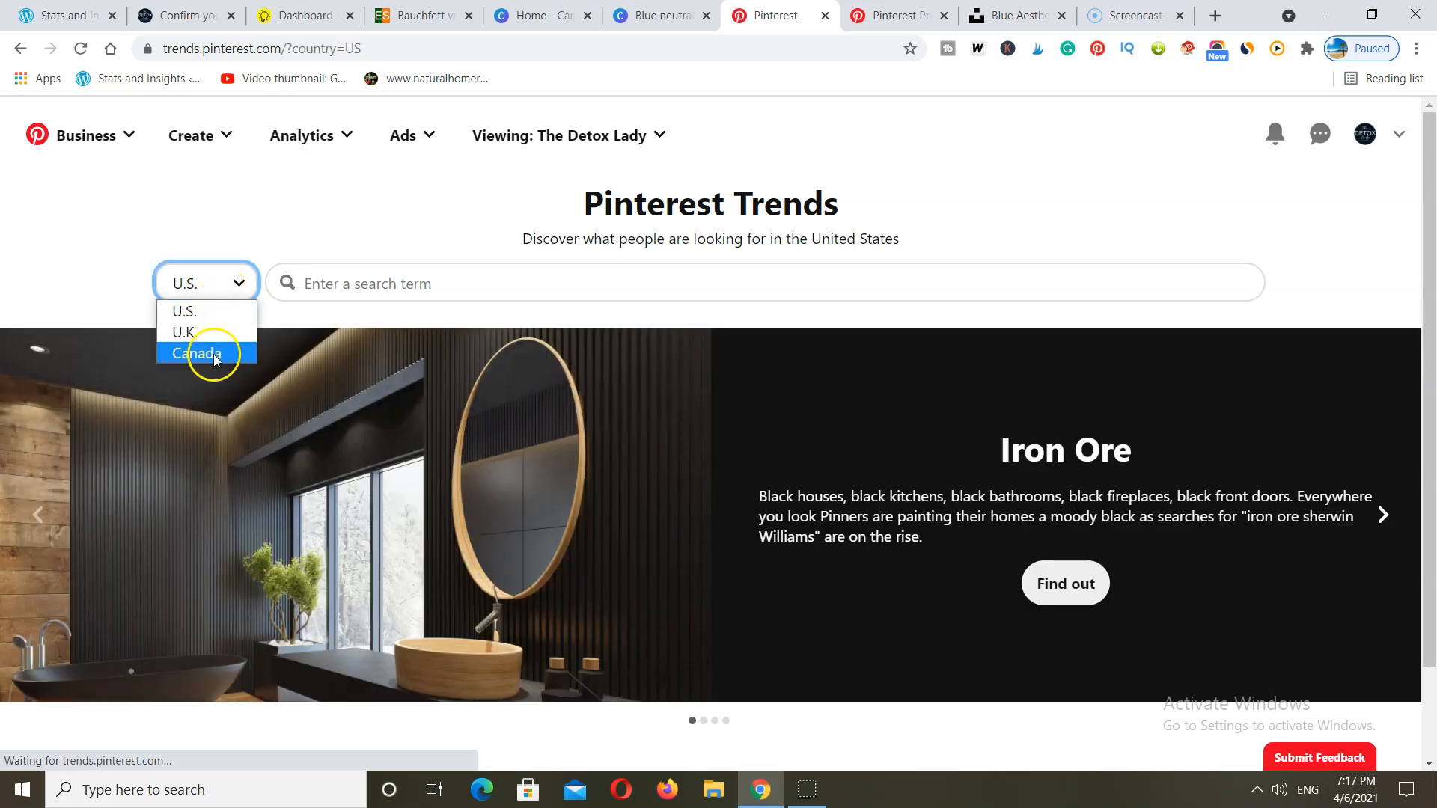
Step: Examine this week's top Pinterest Trends and the trending ideas in each category, down to Travel and Pinterest Predicts
{"action": "scroll", "coordinate": [318, 396], "scroll_direction": "down", "scroll_amount": 5}
{"action": "scroll", "coordinate": [321, 399], "scroll_direction": "down", "scroll_amount": 9}
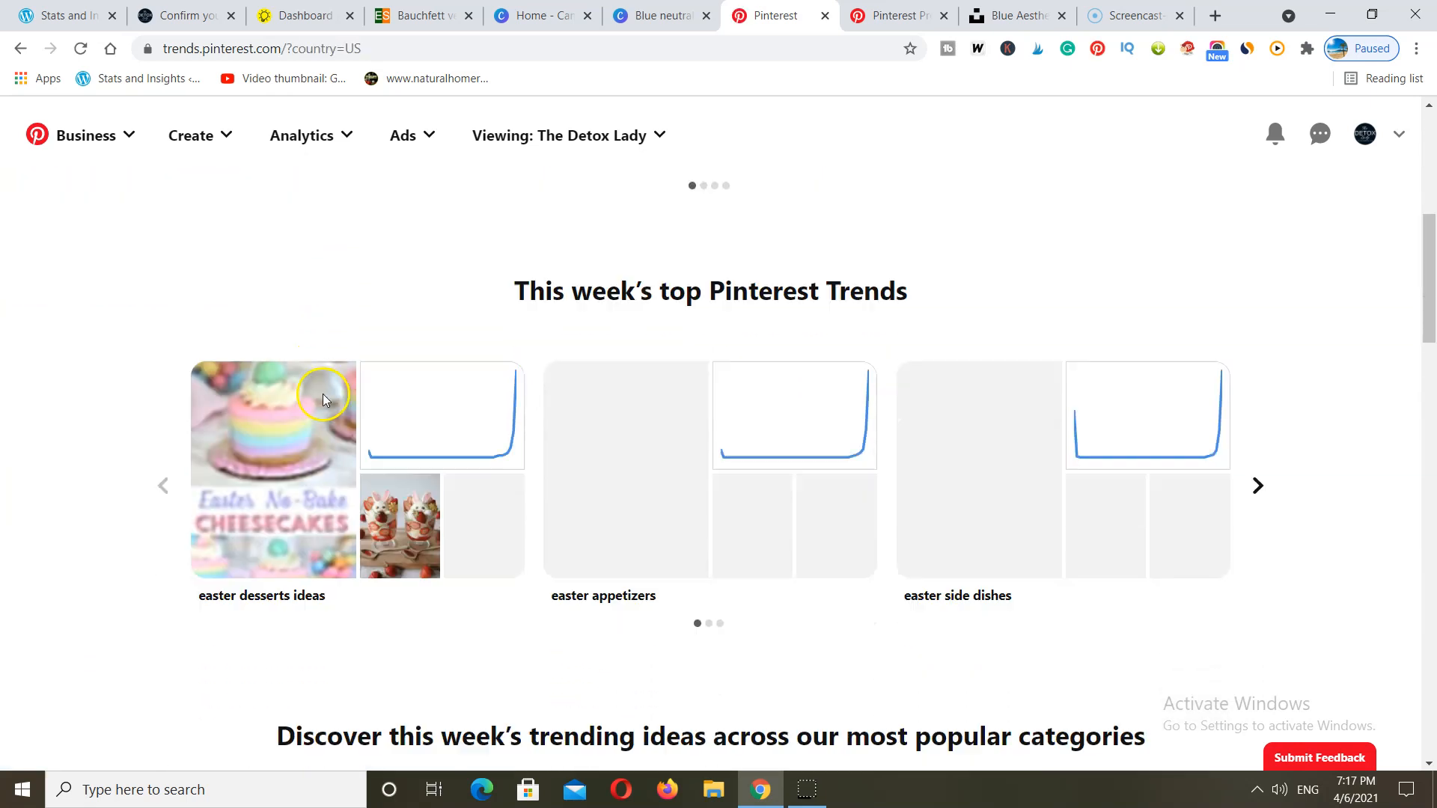
{"action": "scroll", "coordinate": [329, 394], "scroll_direction": "down", "scroll_amount": 12}
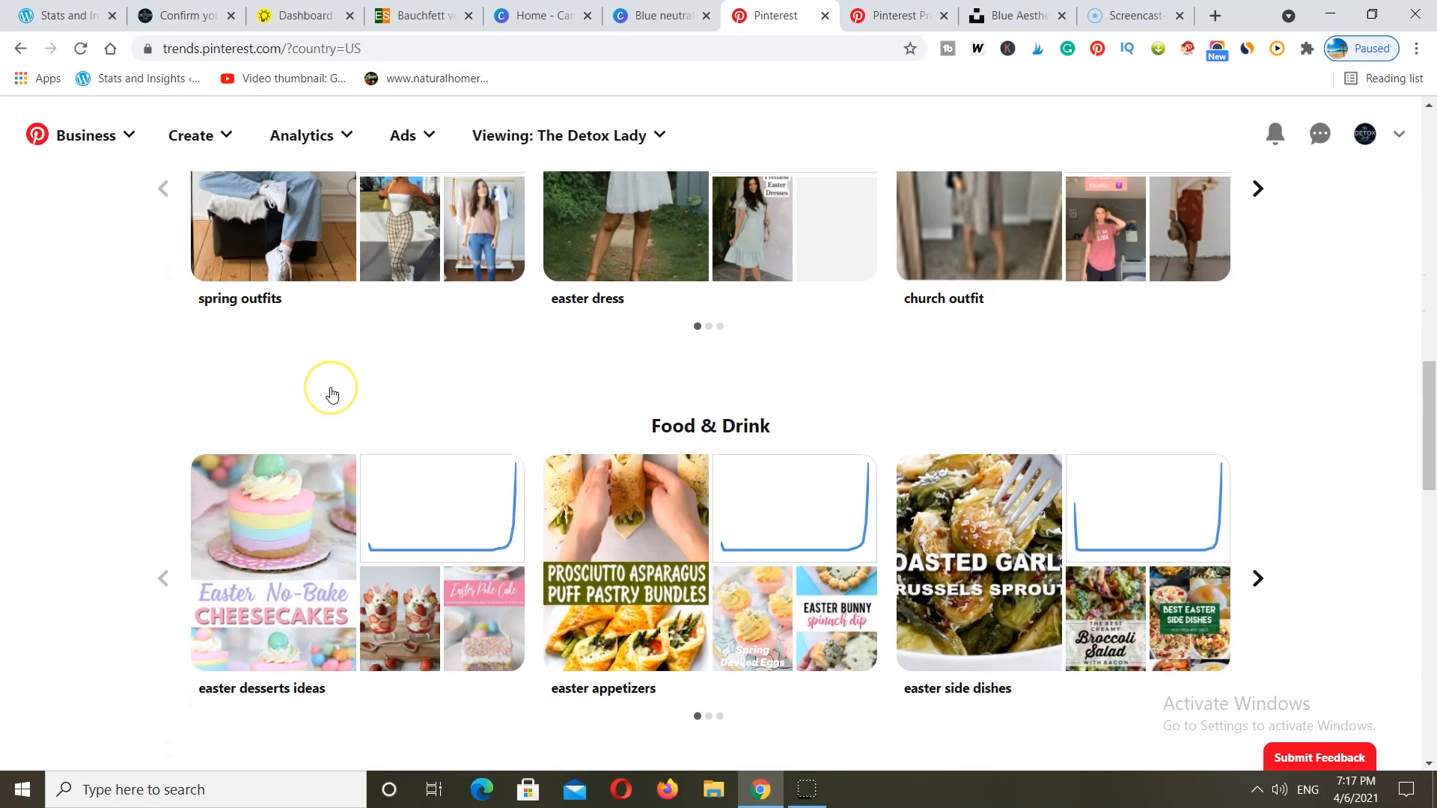
{"action": "scroll", "coordinate": [343, 394], "scroll_direction": "down", "scroll_amount": 3}
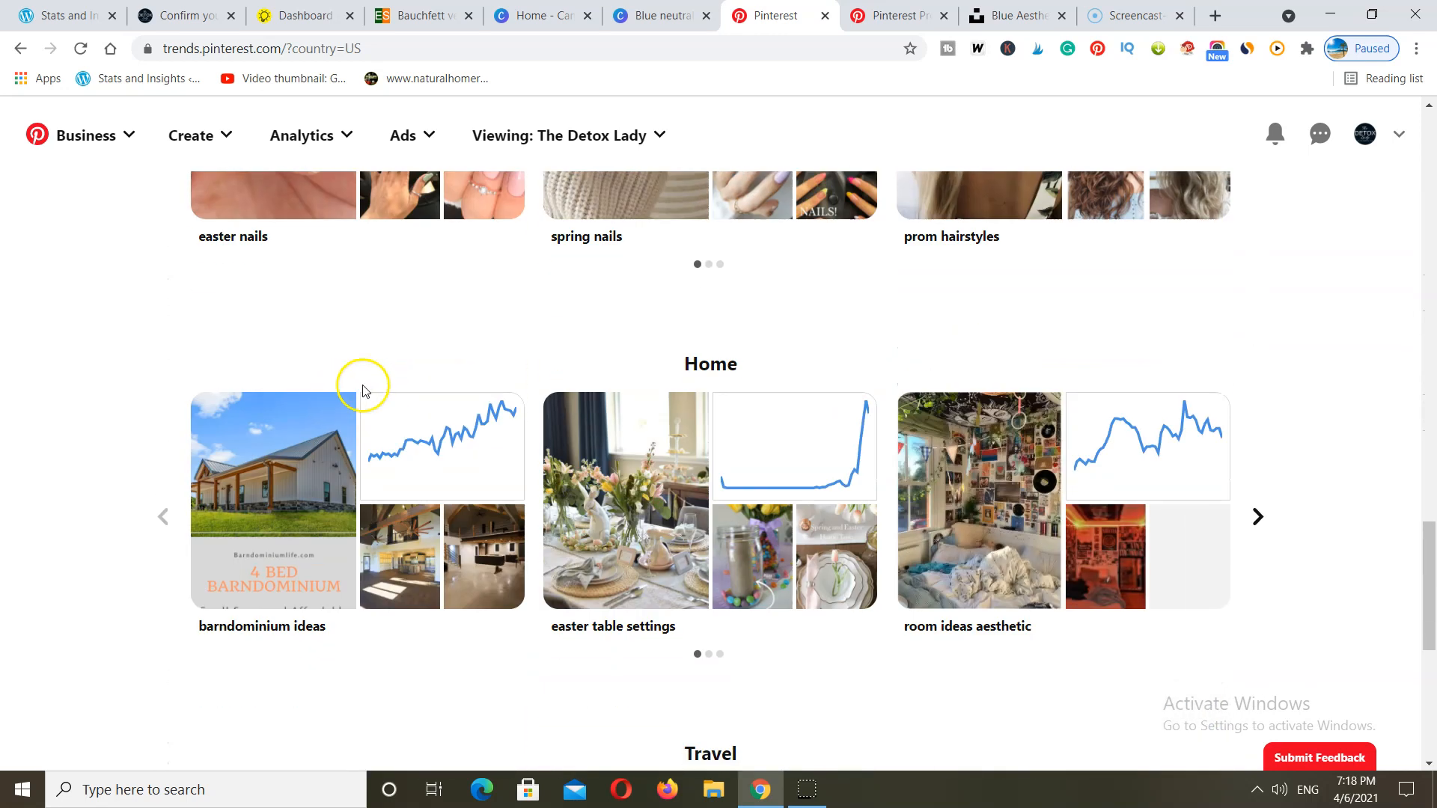
{"action": "scroll", "coordinate": [665, 391], "scroll_direction": "up", "scroll_amount": 6}
{"action": "scroll", "coordinate": [729, 449], "scroll_direction": "up", "scroll_amount": 5}
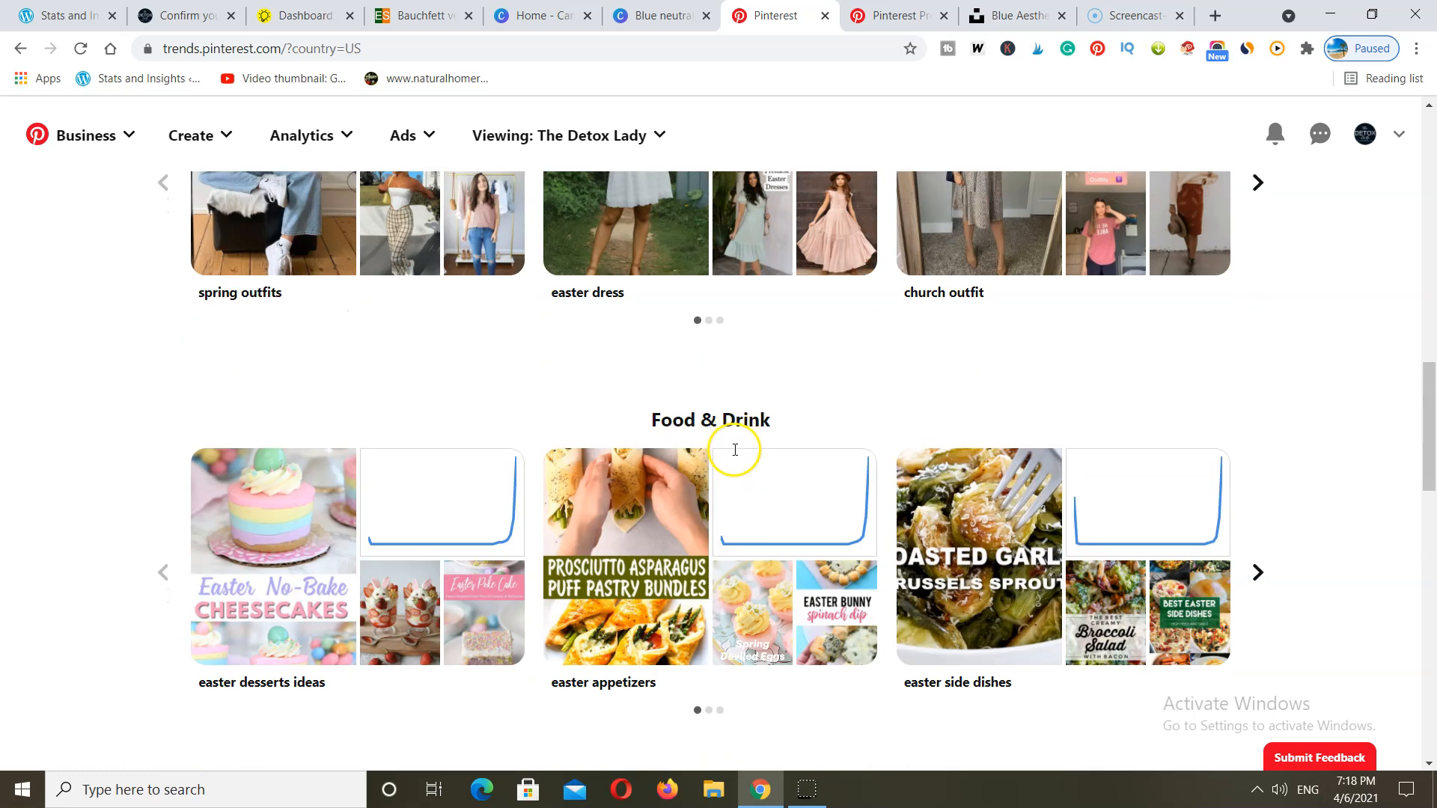
{"action": "scroll", "coordinate": [730, 449], "scroll_direction": "down", "scroll_amount": 16}
{"action": "scroll", "coordinate": [730, 449], "scroll_direction": "down", "scroll_amount": 3}
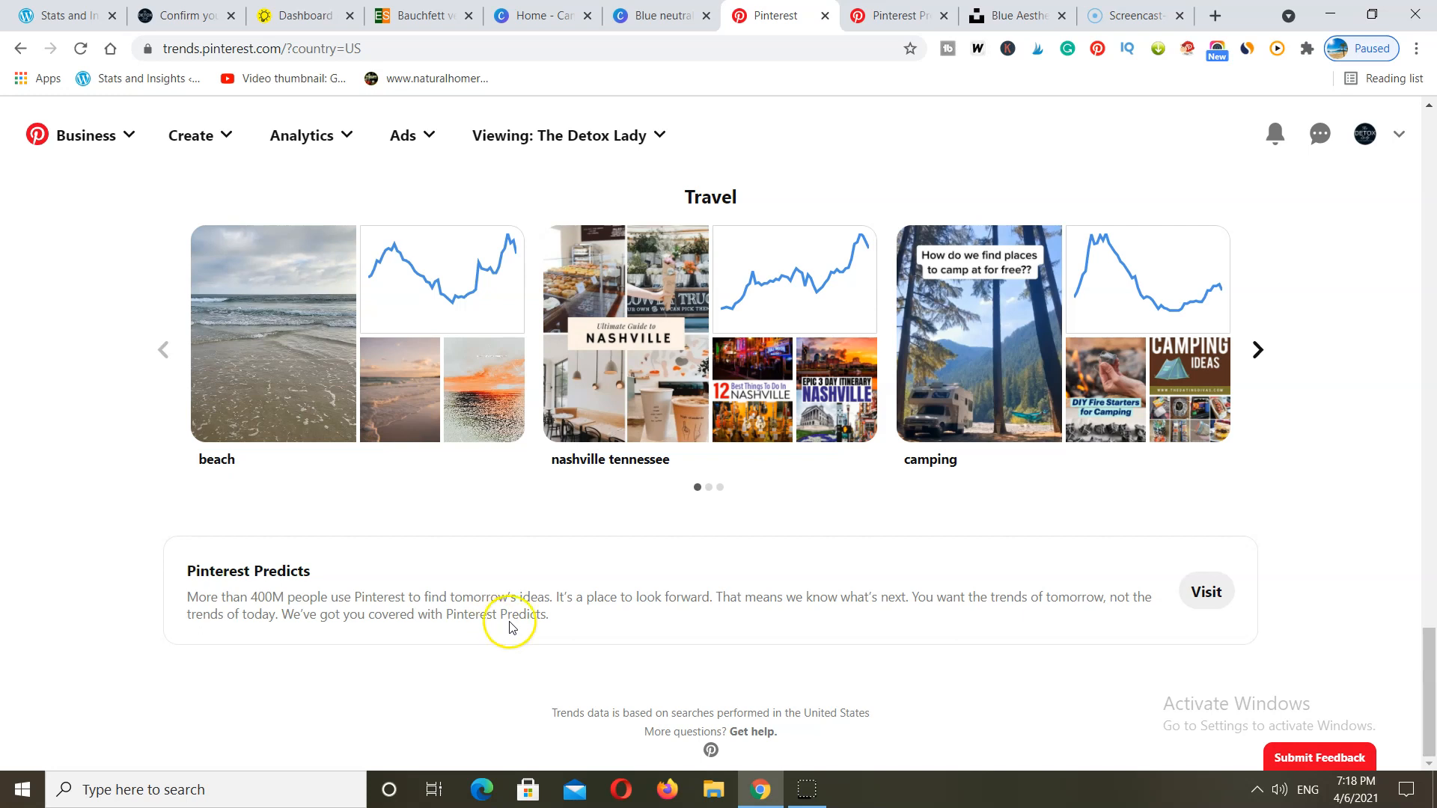
Step: Visit Pinterest Predicts and browse its 2021 trends and the audience and category filters
{"action": "left_click", "coordinate": [1207, 594]}
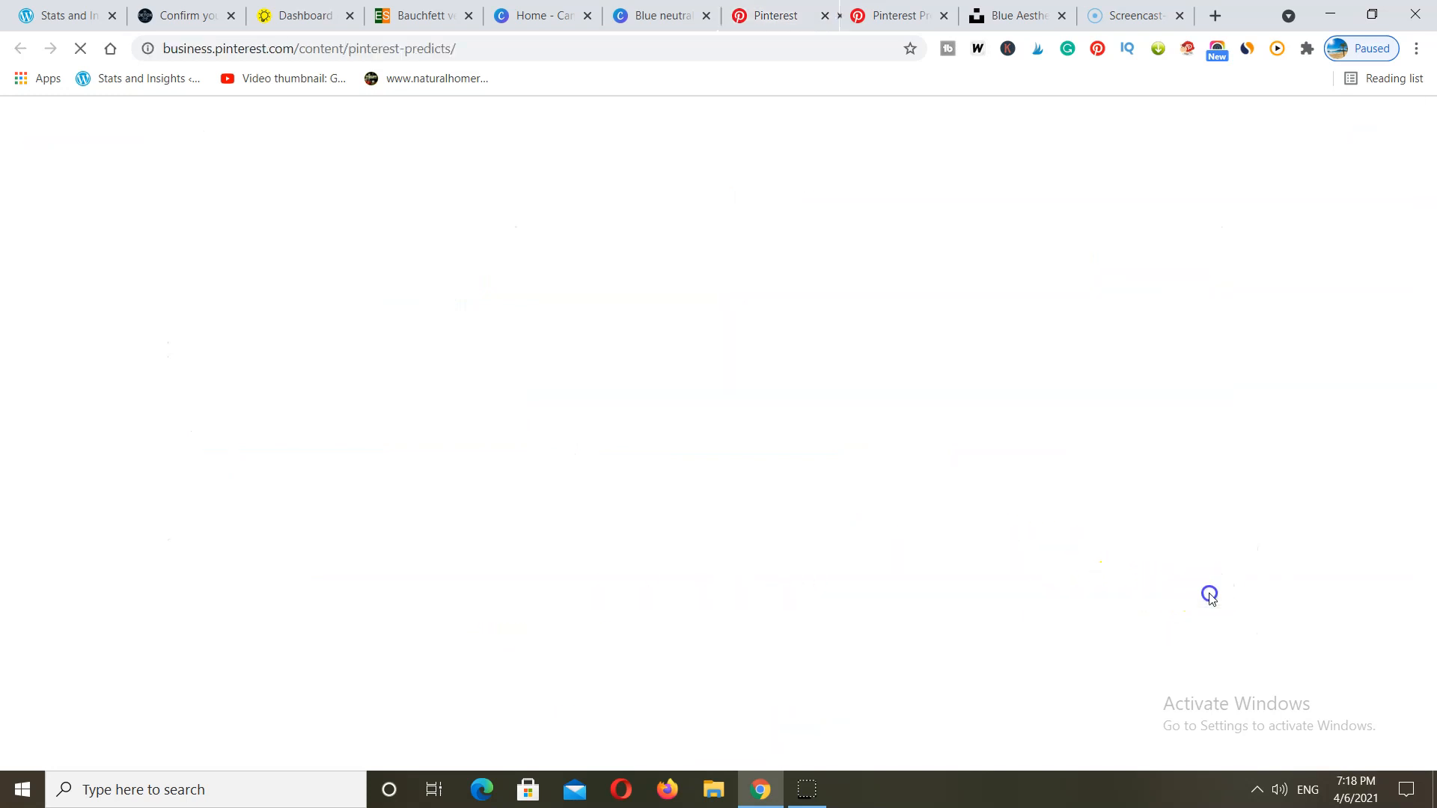
{"action": "scroll", "coordinate": [860, 512], "scroll_direction": "down", "scroll_amount": 5}
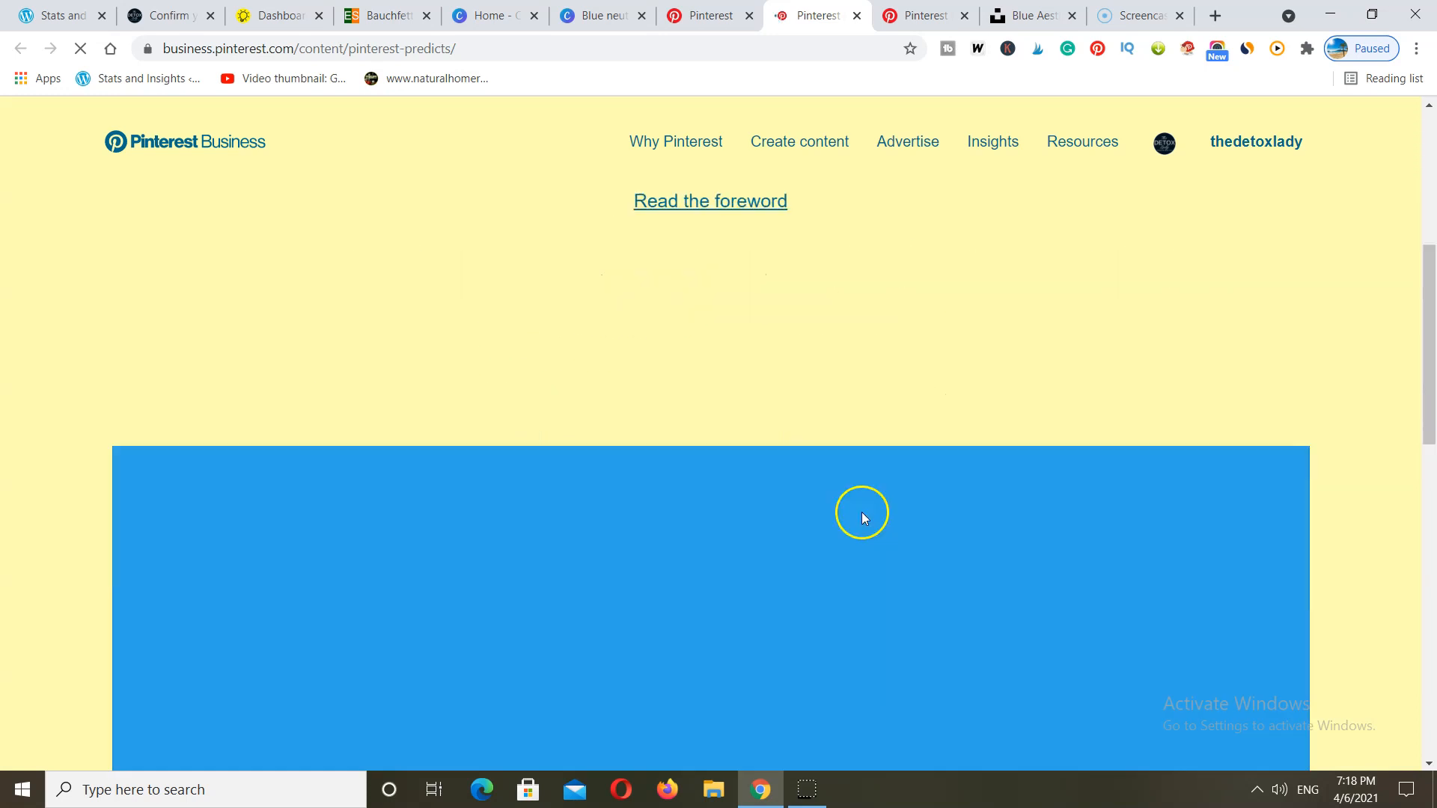
{"action": "scroll", "coordinate": [862, 517], "scroll_direction": "down", "scroll_amount": 9}
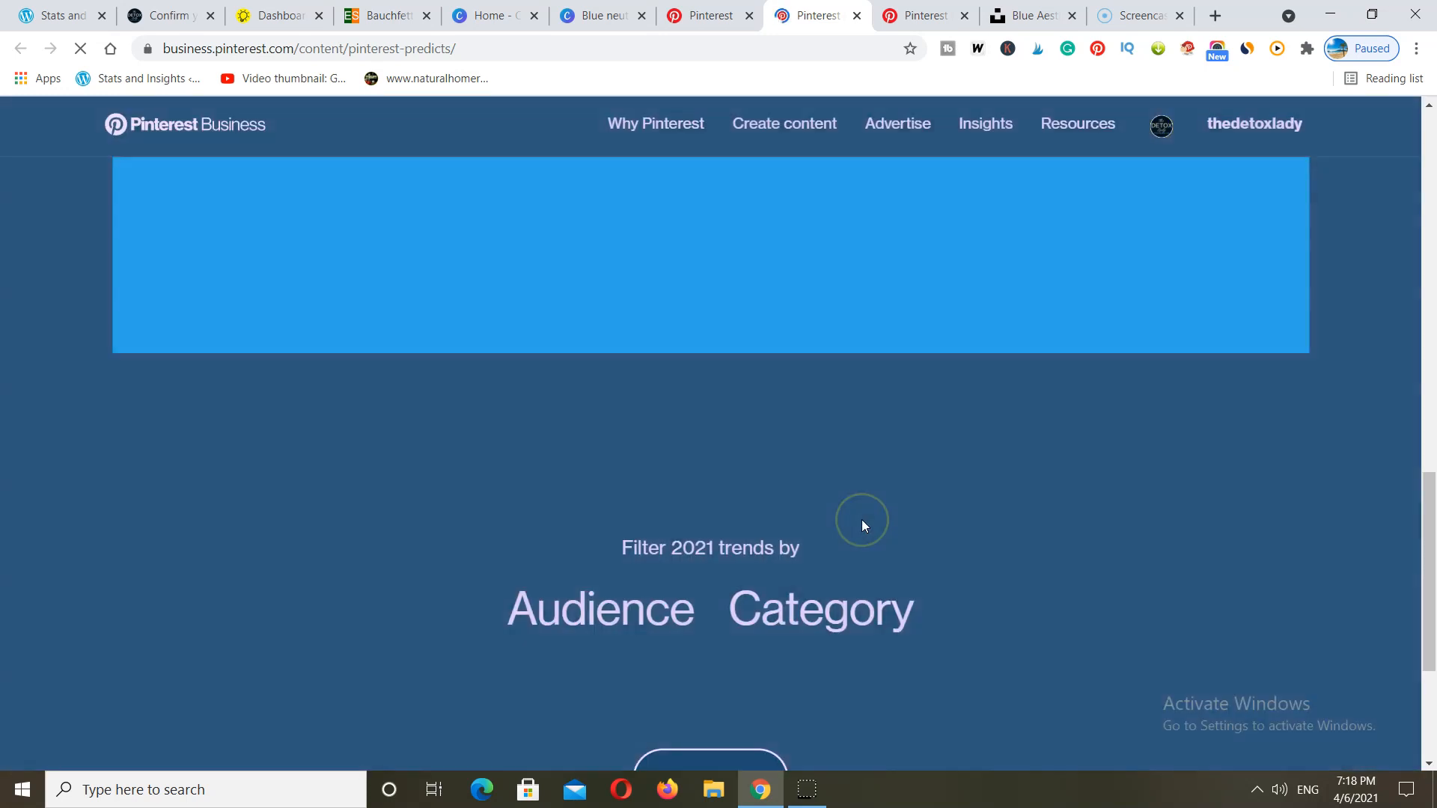
{"action": "scroll", "coordinate": [863, 521], "scroll_direction": "down", "scroll_amount": 4}
{"action": "scroll", "coordinate": [862, 523], "scroll_direction": "up", "scroll_amount": 2}
{"action": "scroll", "coordinate": [863, 529], "scroll_direction": "down", "scroll_amount": 2}
{"action": "scroll", "coordinate": [859, 519], "scroll_direction": "up", "scroll_amount": 8}
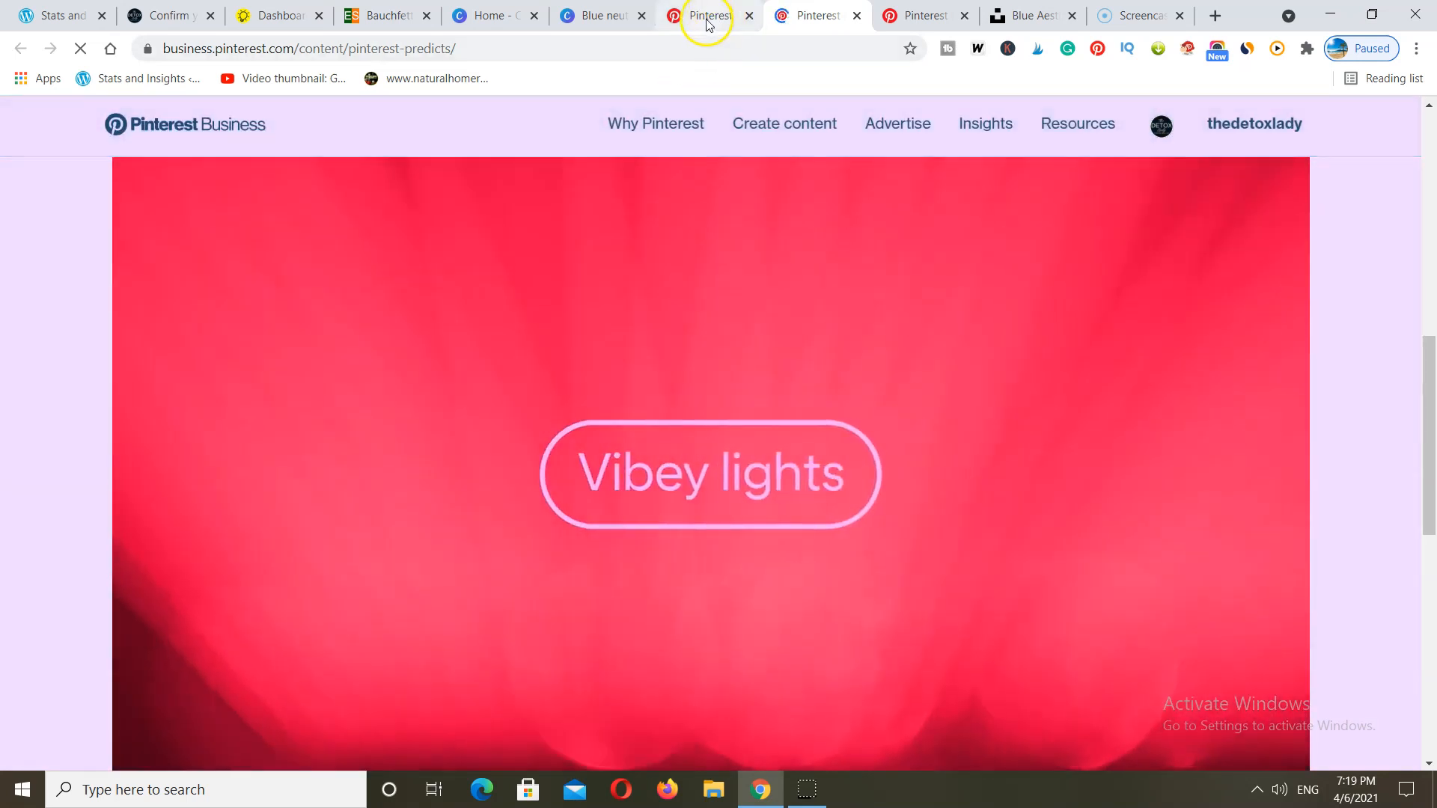
Step: Return to Pinterest Trends and review the categories, this week's top trends and the Fashion ideas
{"action": "left_click", "coordinate": [707, 17]}
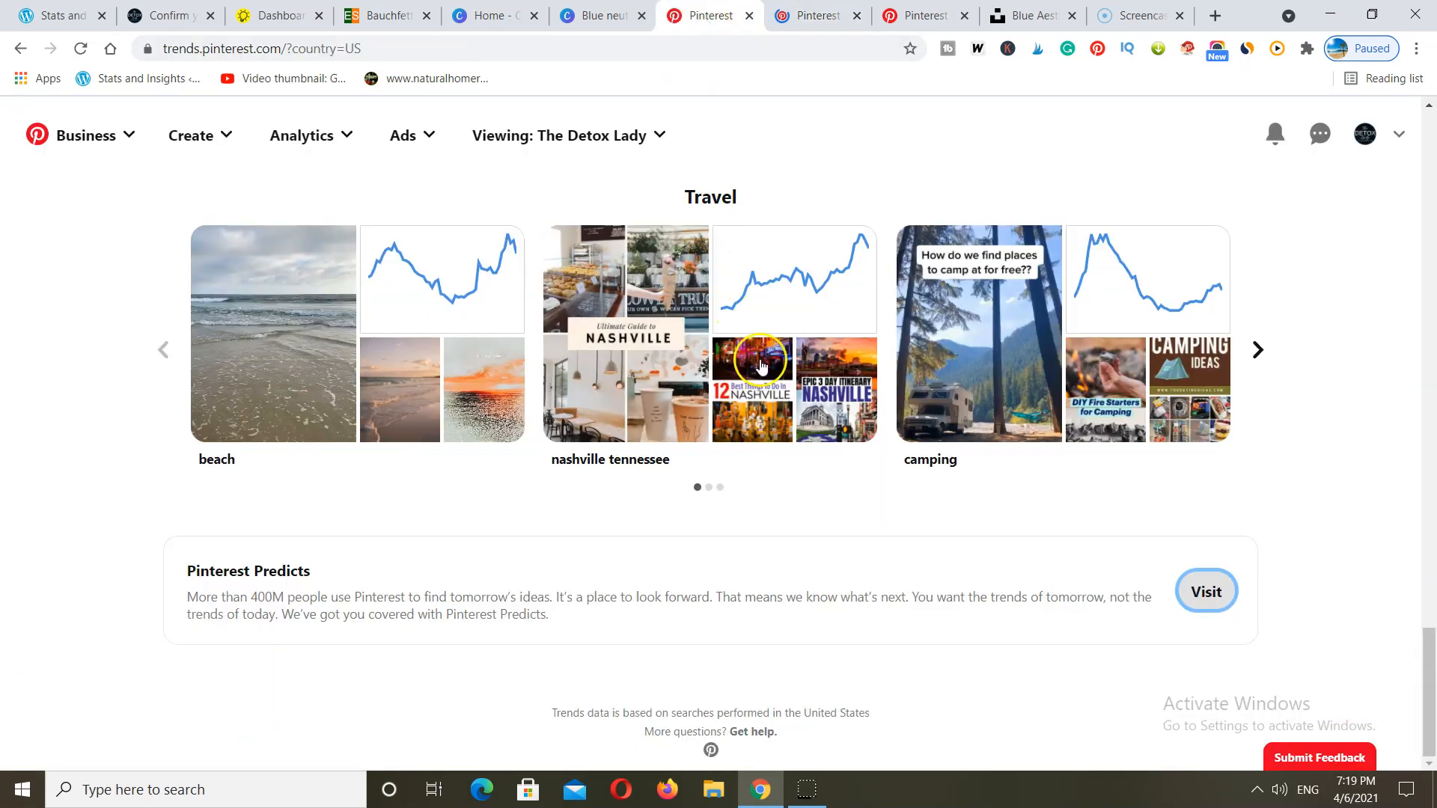
{"action": "scroll", "coordinate": [769, 372], "scroll_direction": "up", "scroll_amount": 14}
{"action": "scroll", "coordinate": [768, 372], "scroll_direction": "up", "scroll_amount": 4}
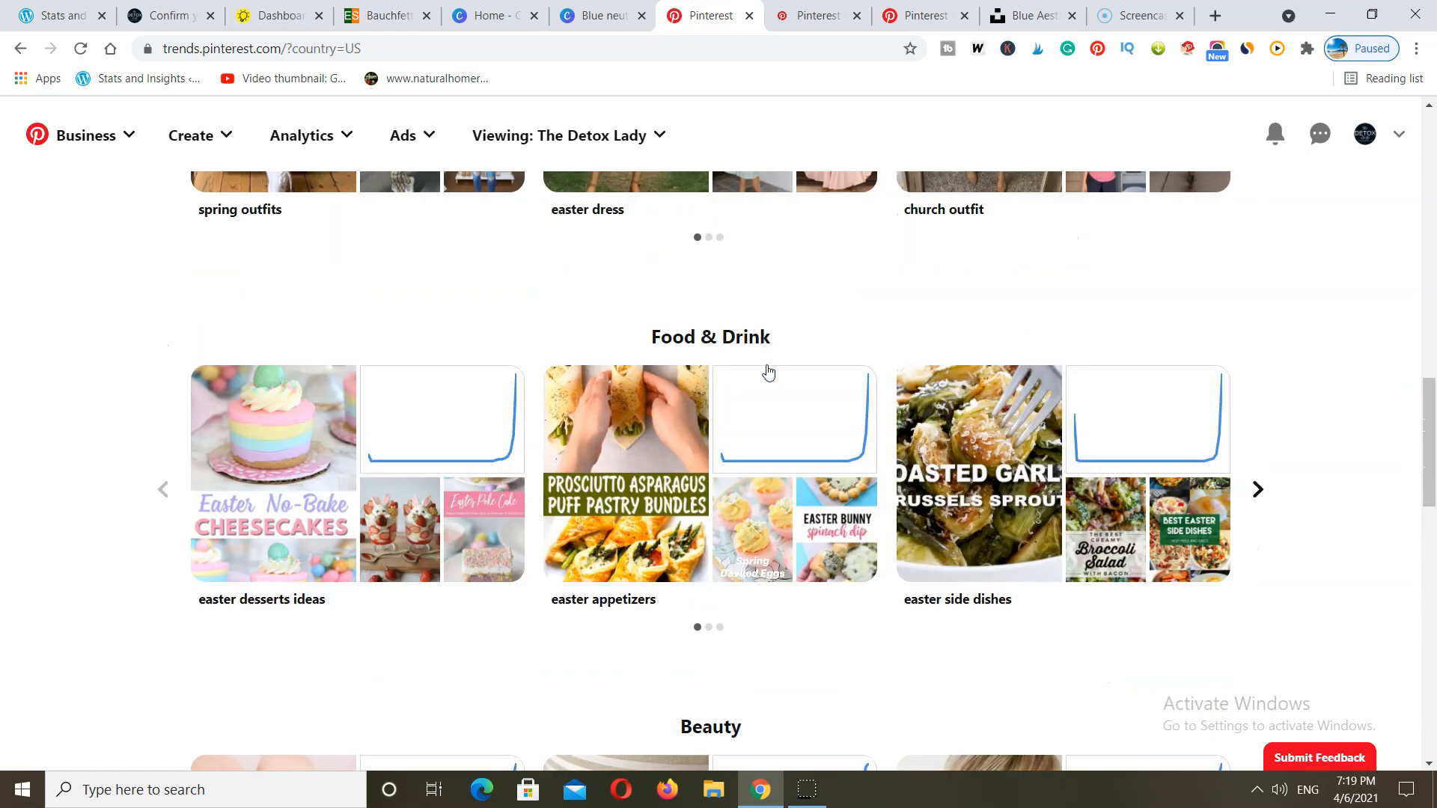
{"action": "scroll", "coordinate": [739, 359], "scroll_direction": "up", "scroll_amount": 6}
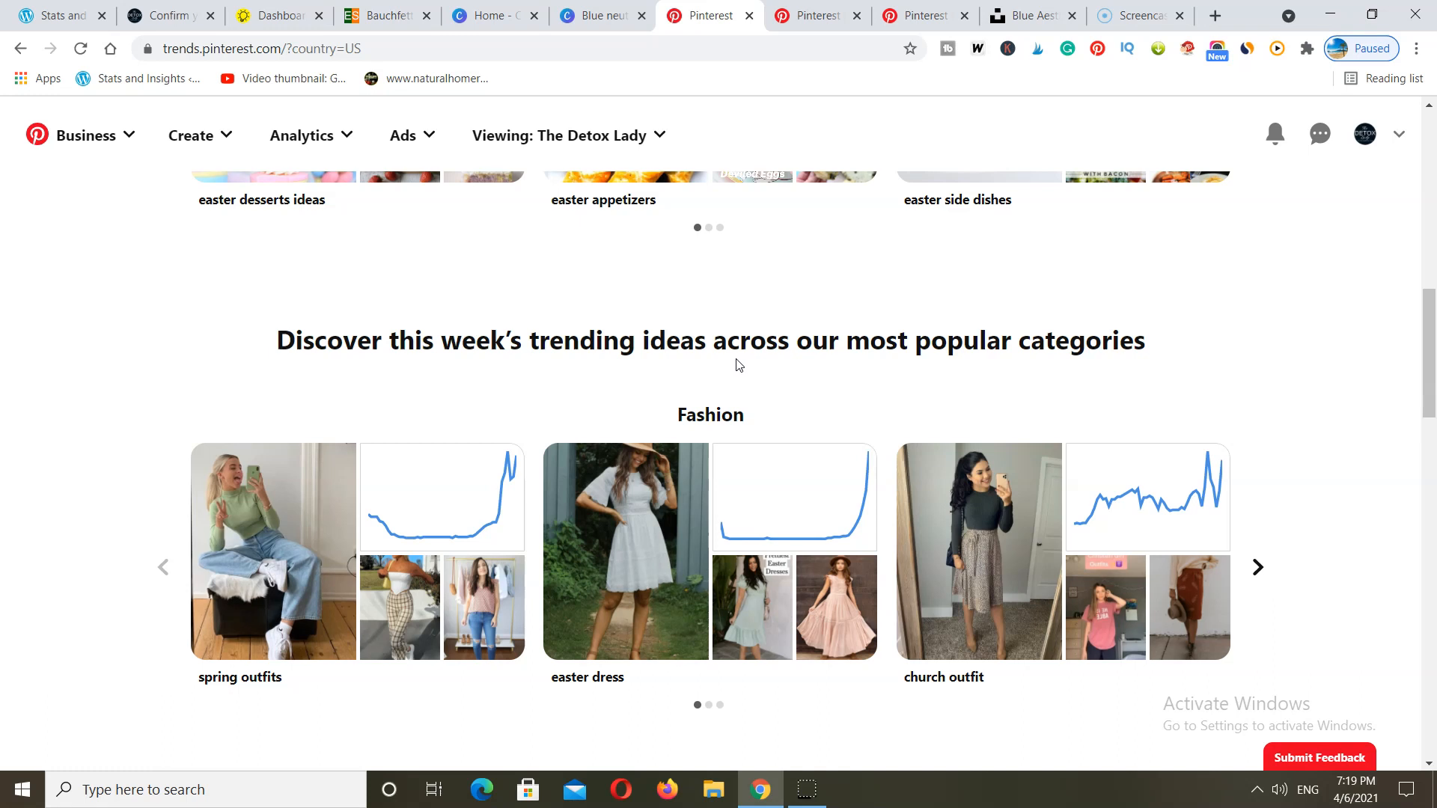
{"action": "scroll", "coordinate": [739, 364], "scroll_direction": "up", "scroll_amount": 4}
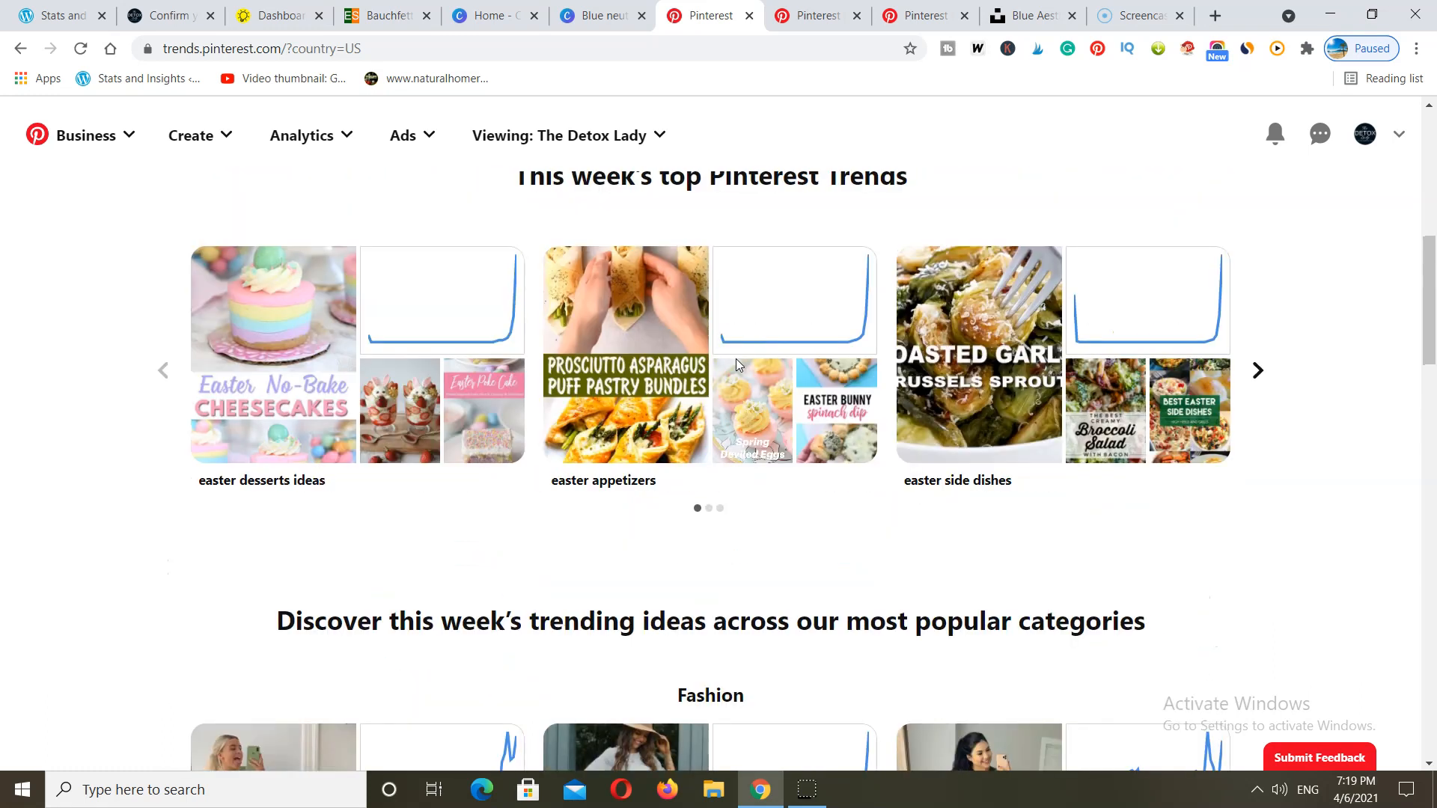
{"action": "scroll", "coordinate": [739, 364], "scroll_direction": "up", "scroll_amount": 1}
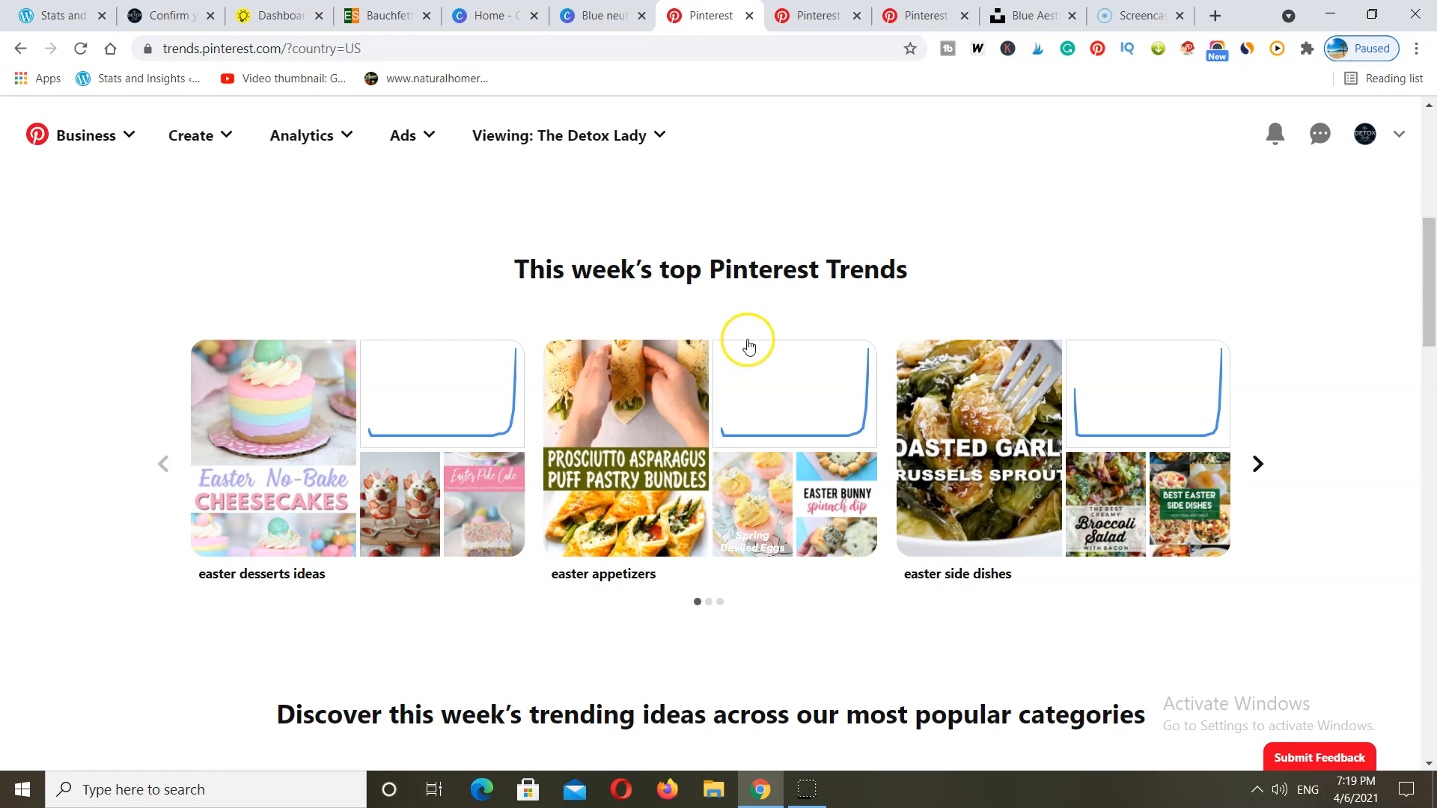
{"action": "scroll", "coordinate": [778, 449], "scroll_direction": "down", "scroll_amount": 3}
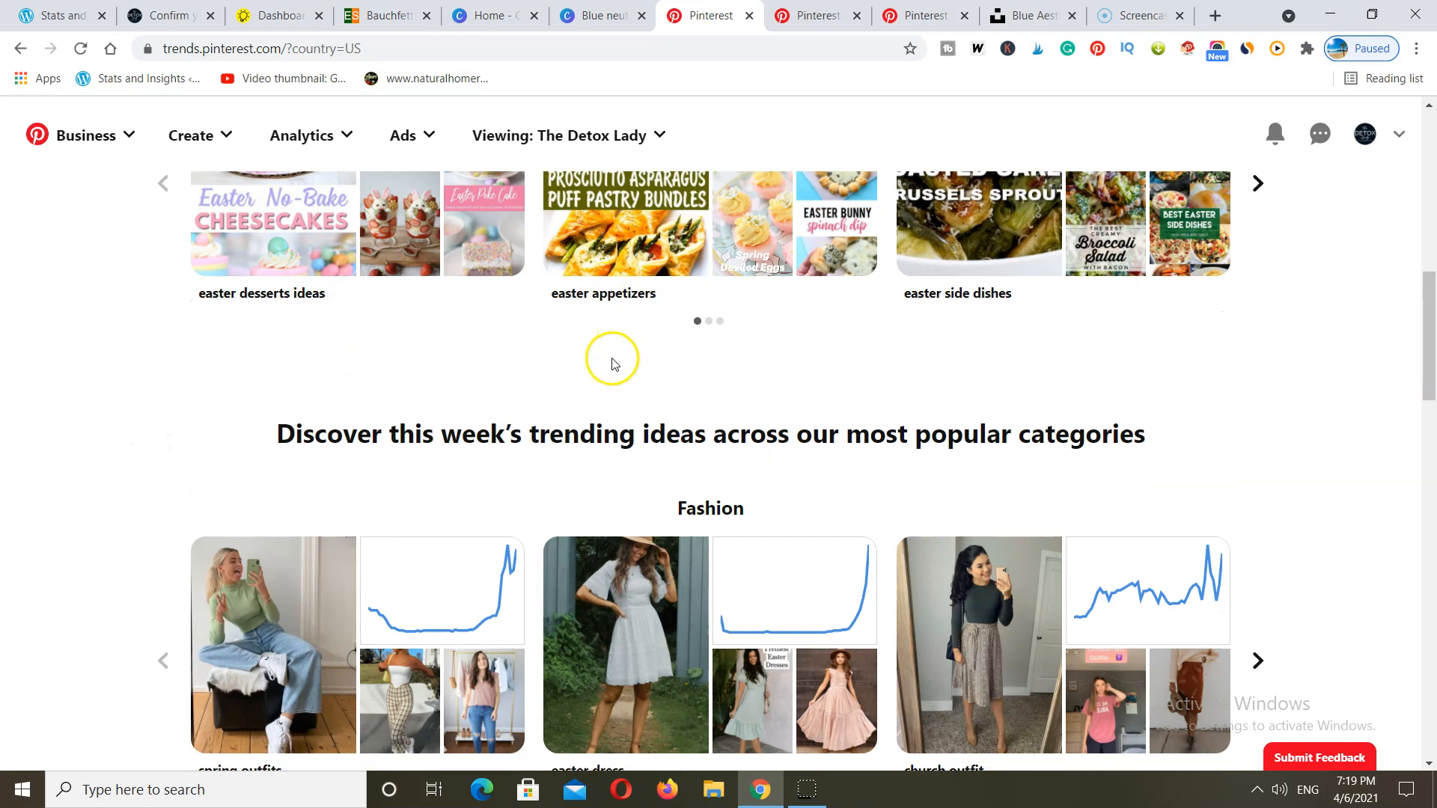
Step: View the trending search terms on the Pinterest Predicts page about the Japandi aesthetic
{"action": "left_click", "coordinate": [910, 15]}
{"action": "scroll", "coordinate": [349, 477], "scroll_direction": "down", "scroll_amount": 3}
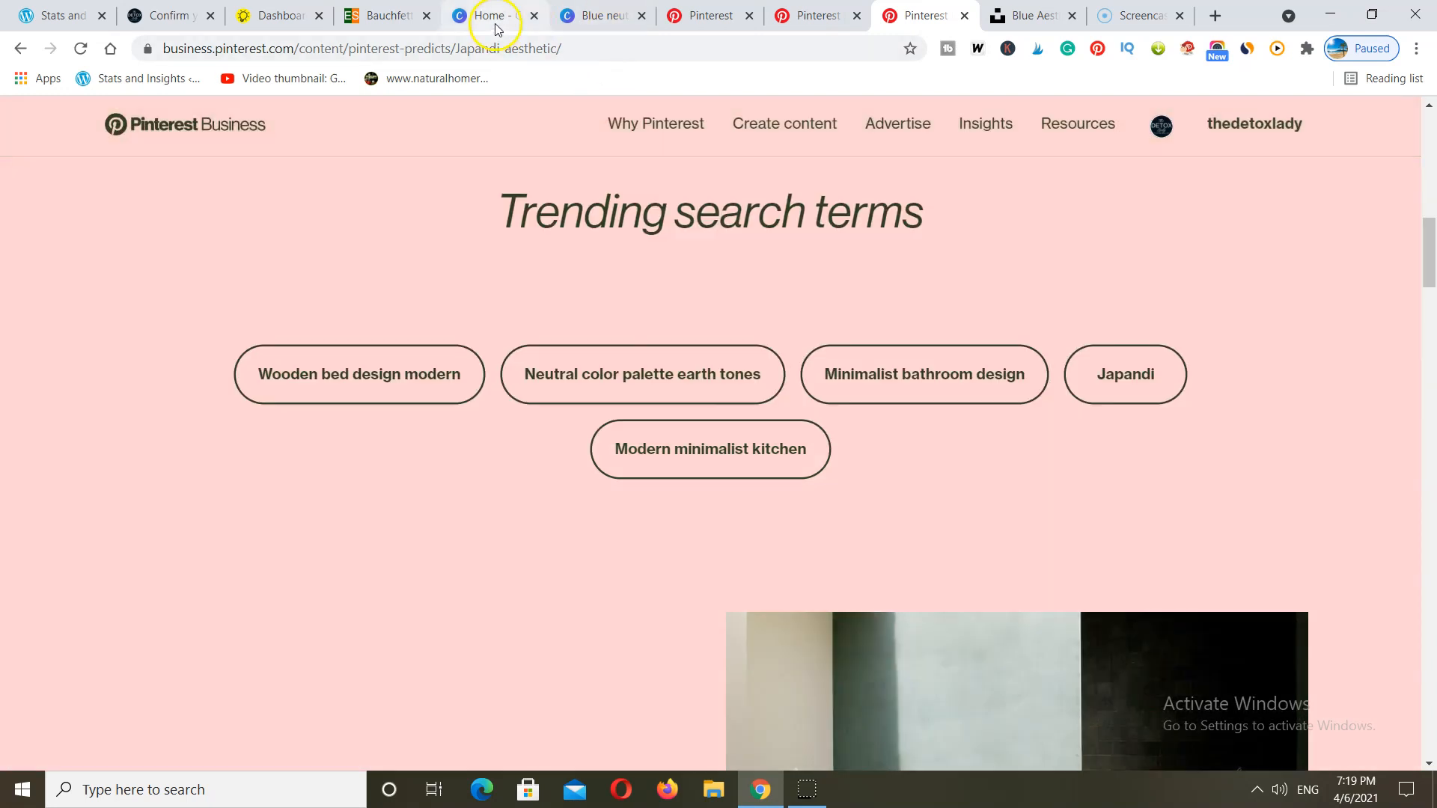
Step: Switch to Canva's home page and show the design types above the existing designs
{"action": "left_click", "coordinate": [495, 22]}
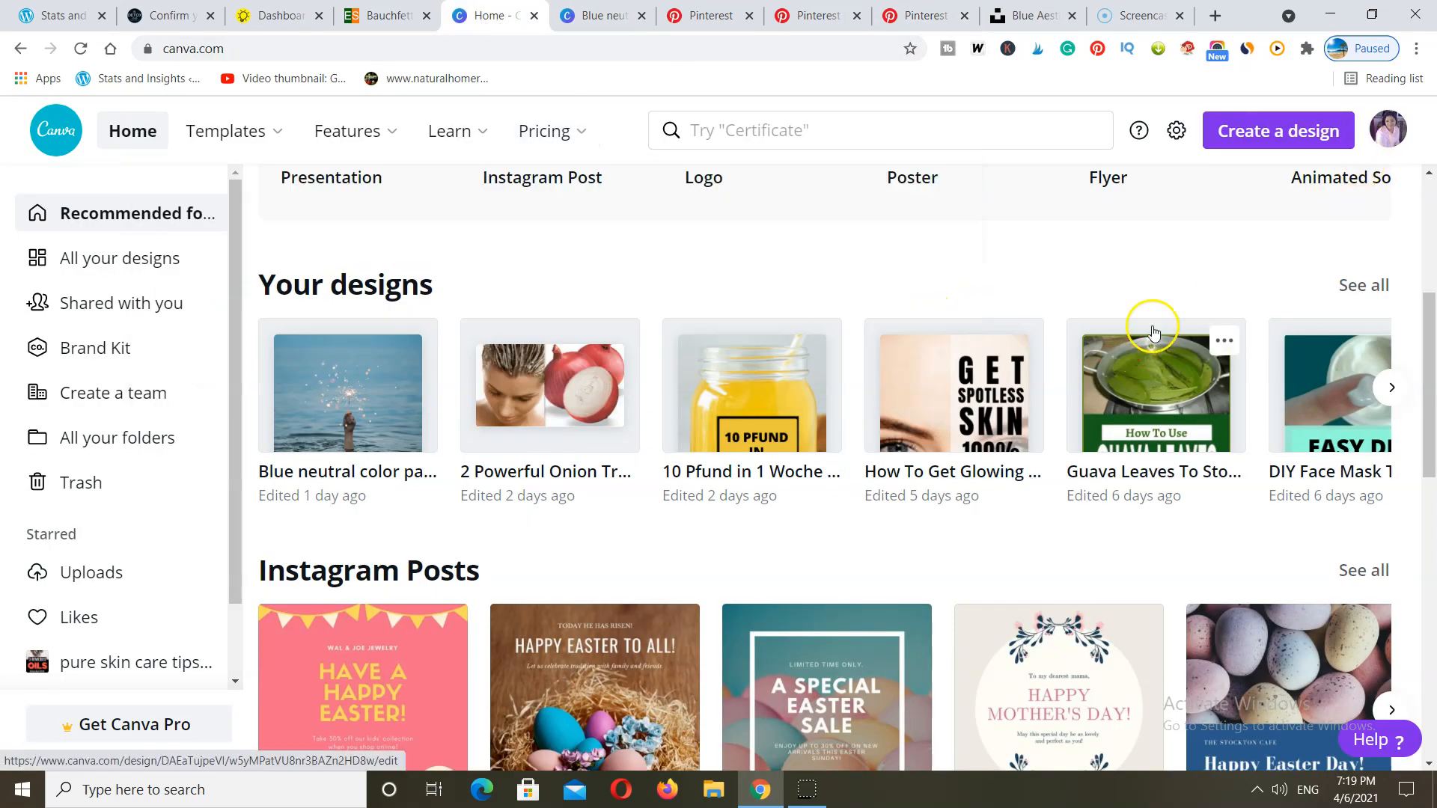
{"action": "scroll", "coordinate": [1148, 330], "scroll_direction": "up", "scroll_amount": 4}
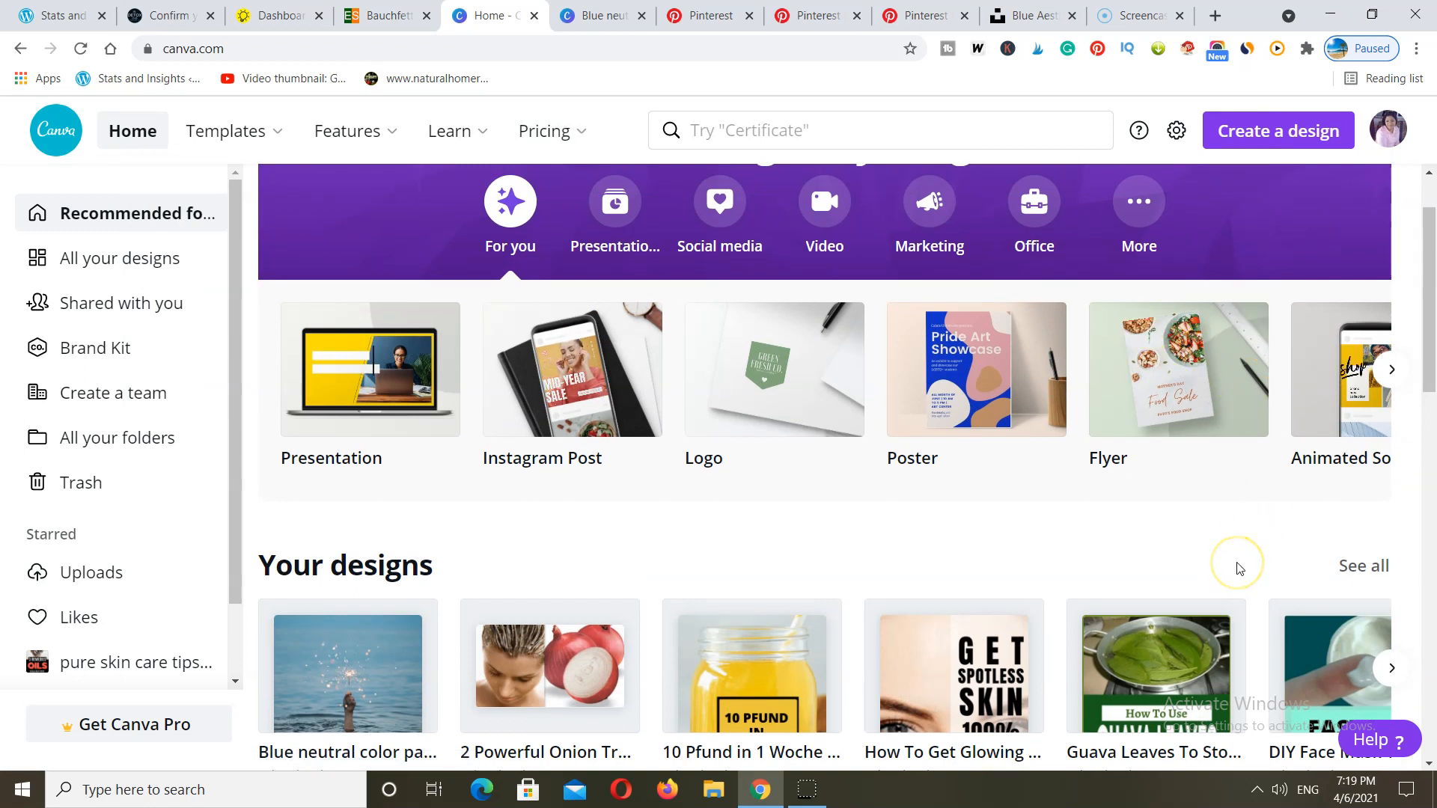
Step: Create a blank custom-size design of 564 x 1128 px, and switch to the open "Blue neutral color palette earth tones" design
{"action": "scroll", "coordinate": [1247, 567], "scroll_direction": "up", "scroll_amount": 1}
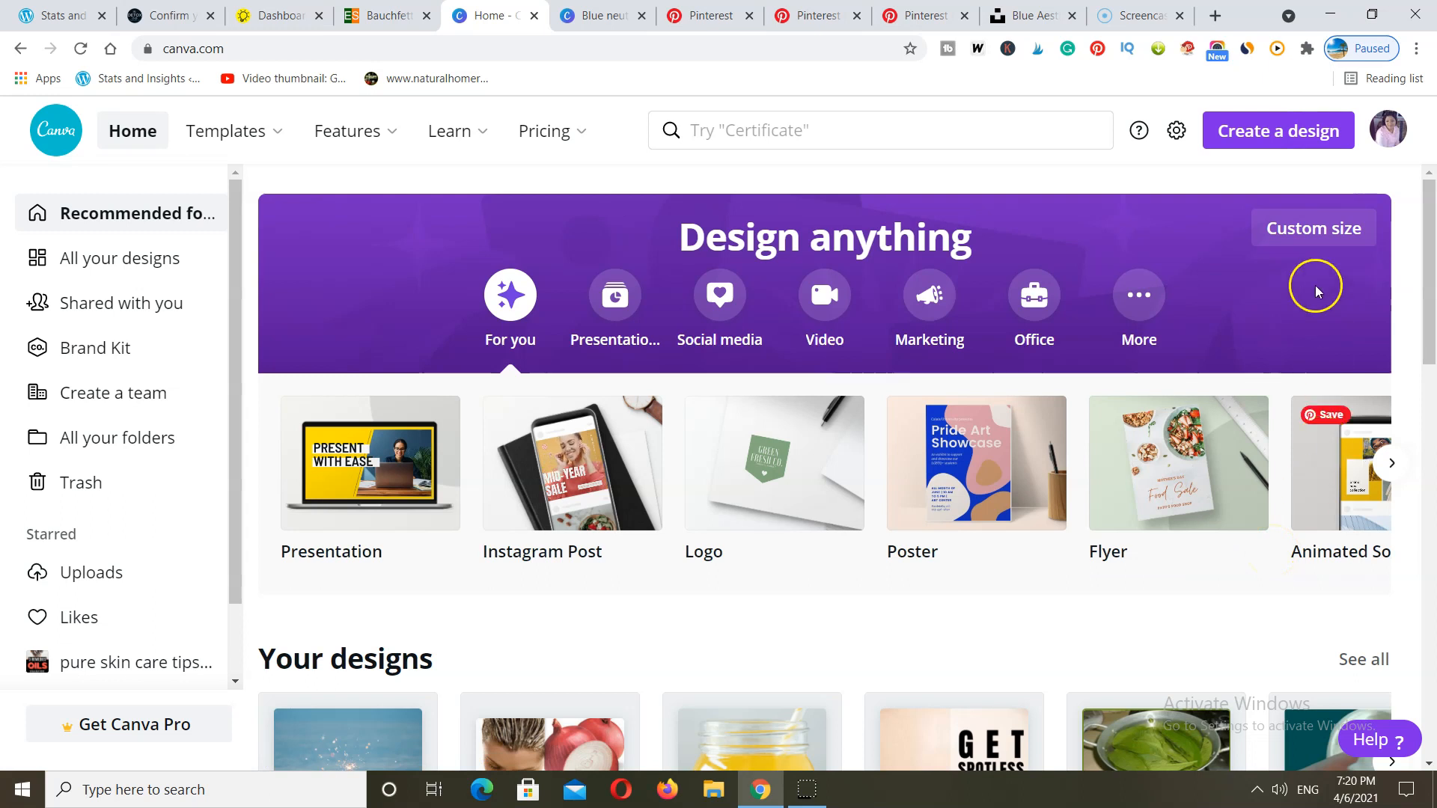
{"action": "left_click", "coordinate": [1322, 235]}
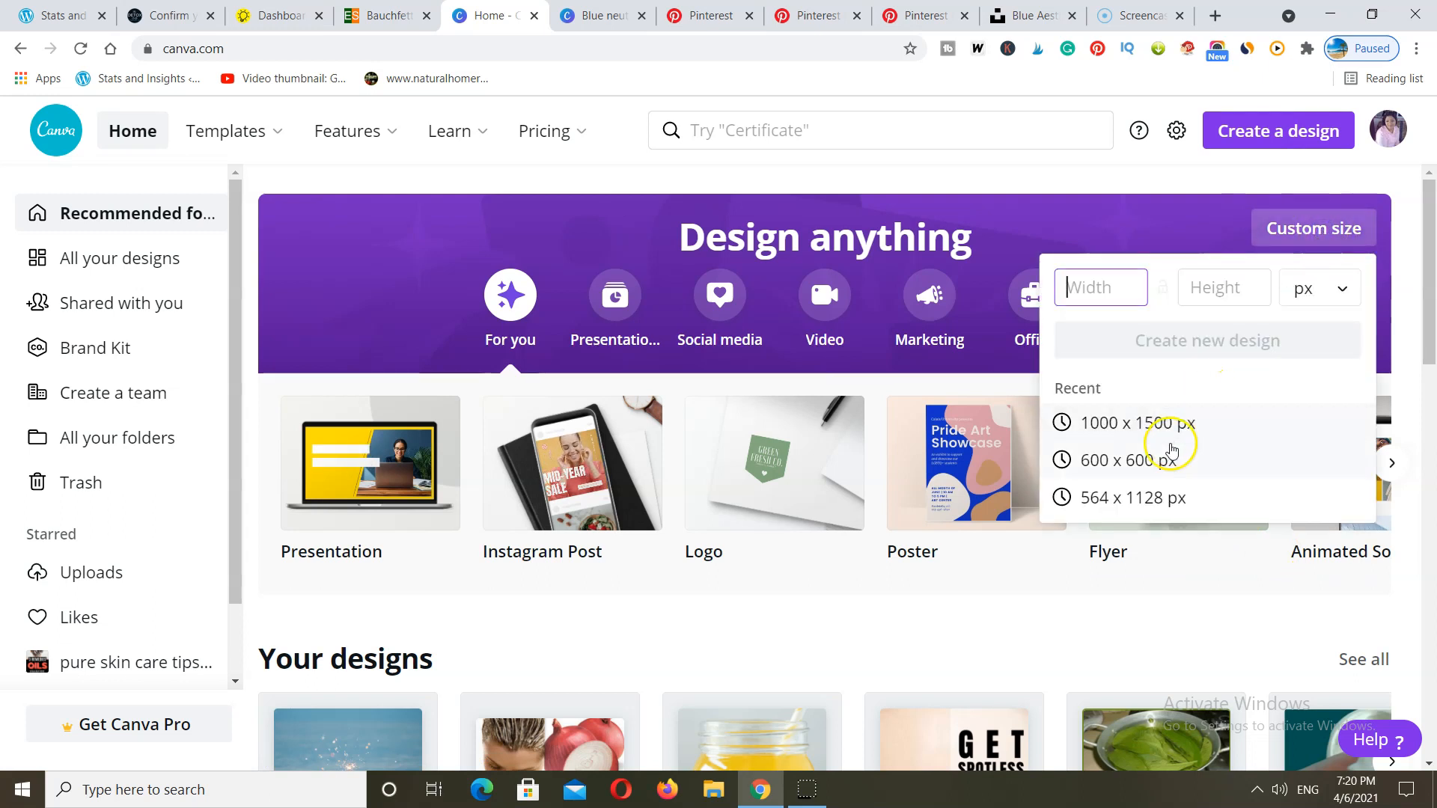
{"action": "left_click", "coordinate": [1120, 501]}
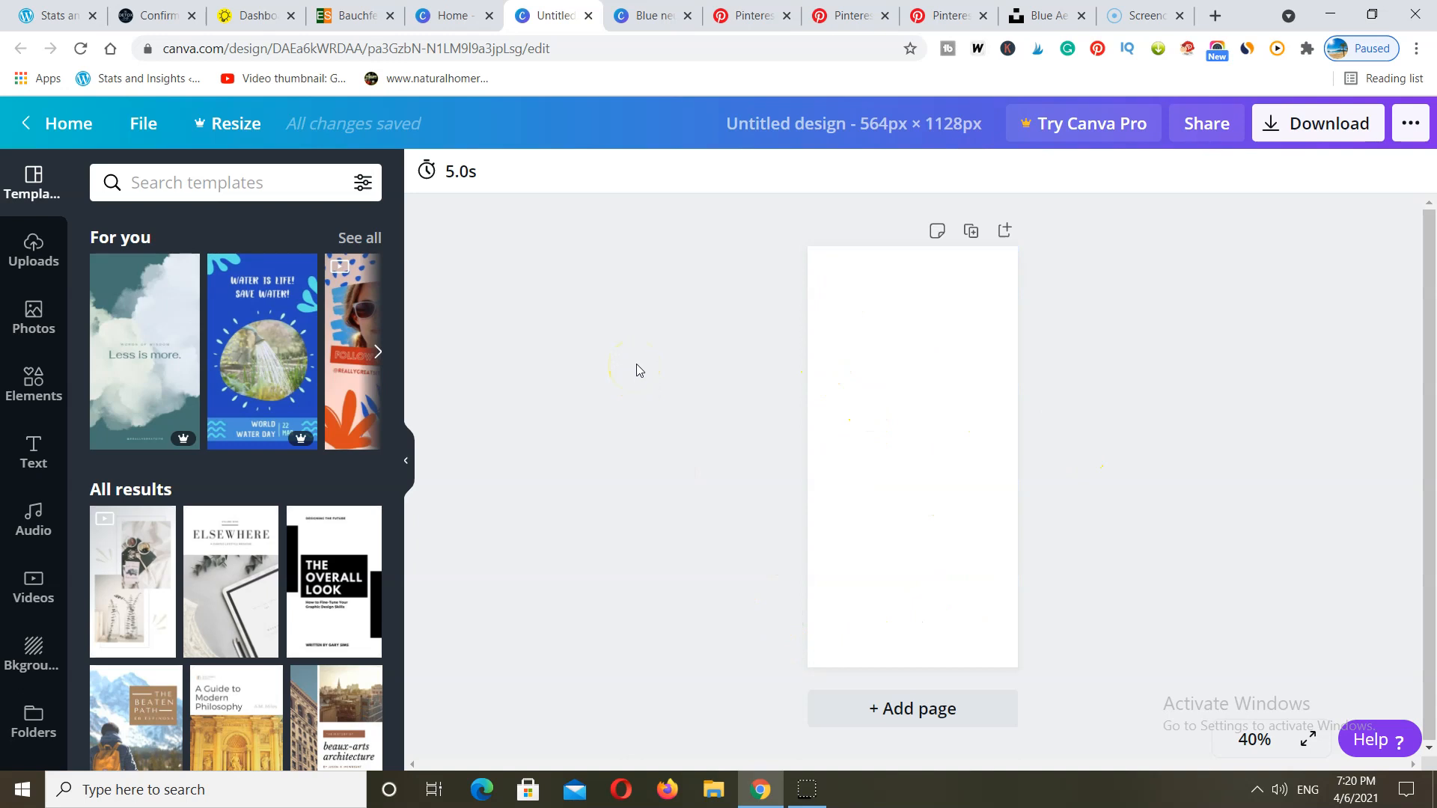
{"action": "left_click", "coordinate": [648, 15]}
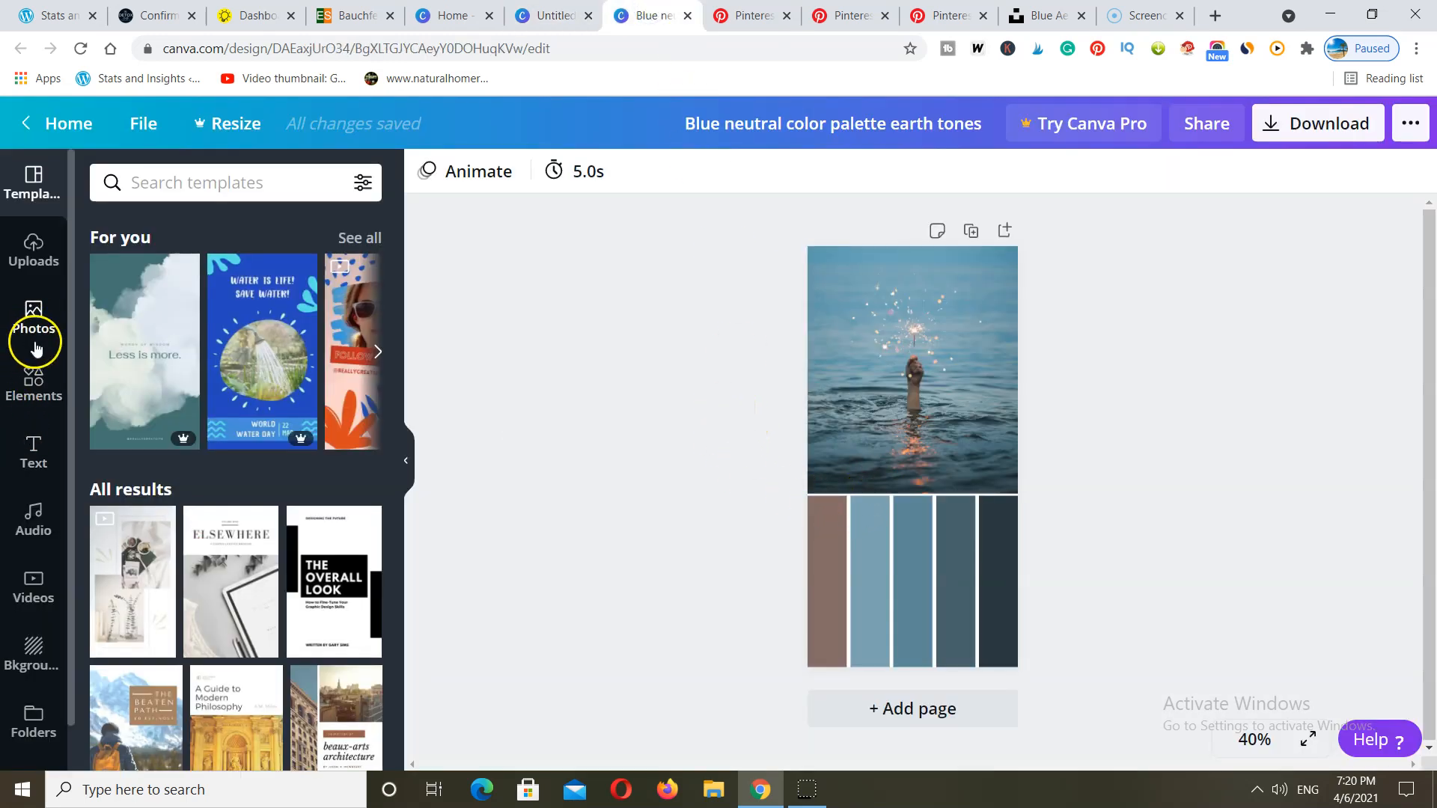
{"action": "left_click", "coordinate": [896, 396]}
{"action": "left_click", "coordinate": [1413, 171]}
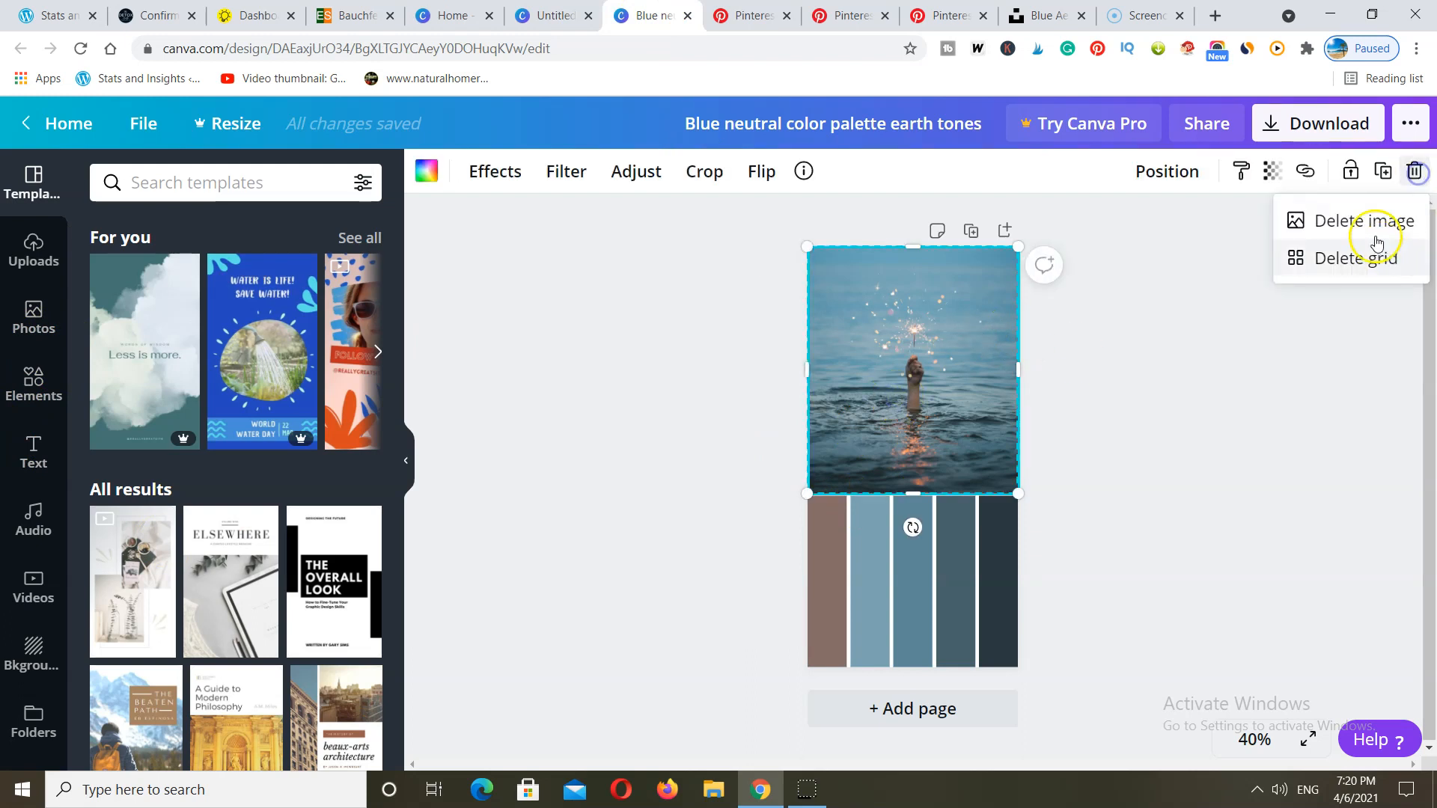
{"action": "left_click", "coordinate": [1150, 222]}
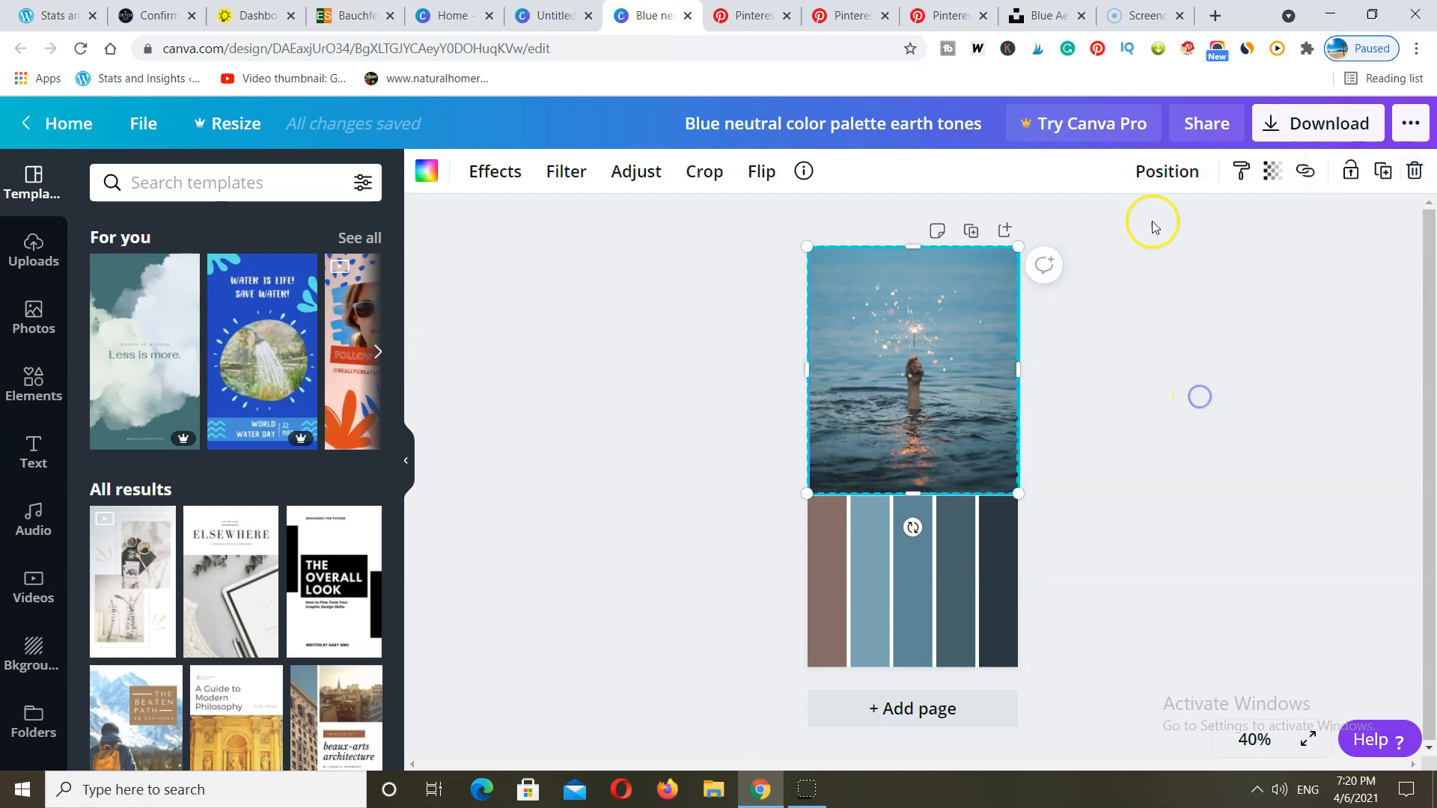
{"action": "left_click", "coordinate": [1122, 397]}
Step: Download the sparkler photo palette as a PNG named "Blue neutral color palette earth tones (11)" and dismiss the upgrade offer
{"action": "left_click", "coordinate": [1285, 125]}
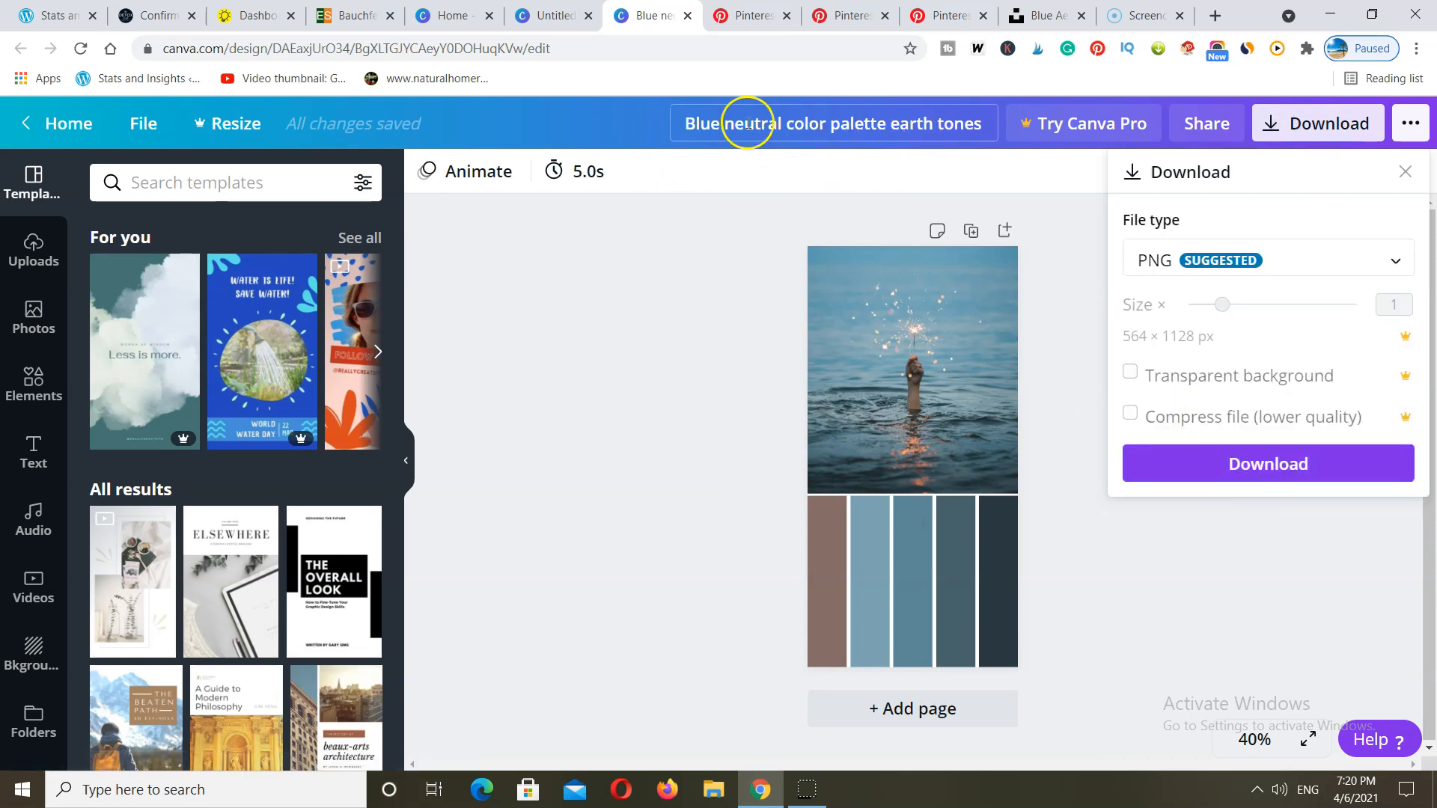
{"action": "left_click", "coordinate": [1261, 464]}
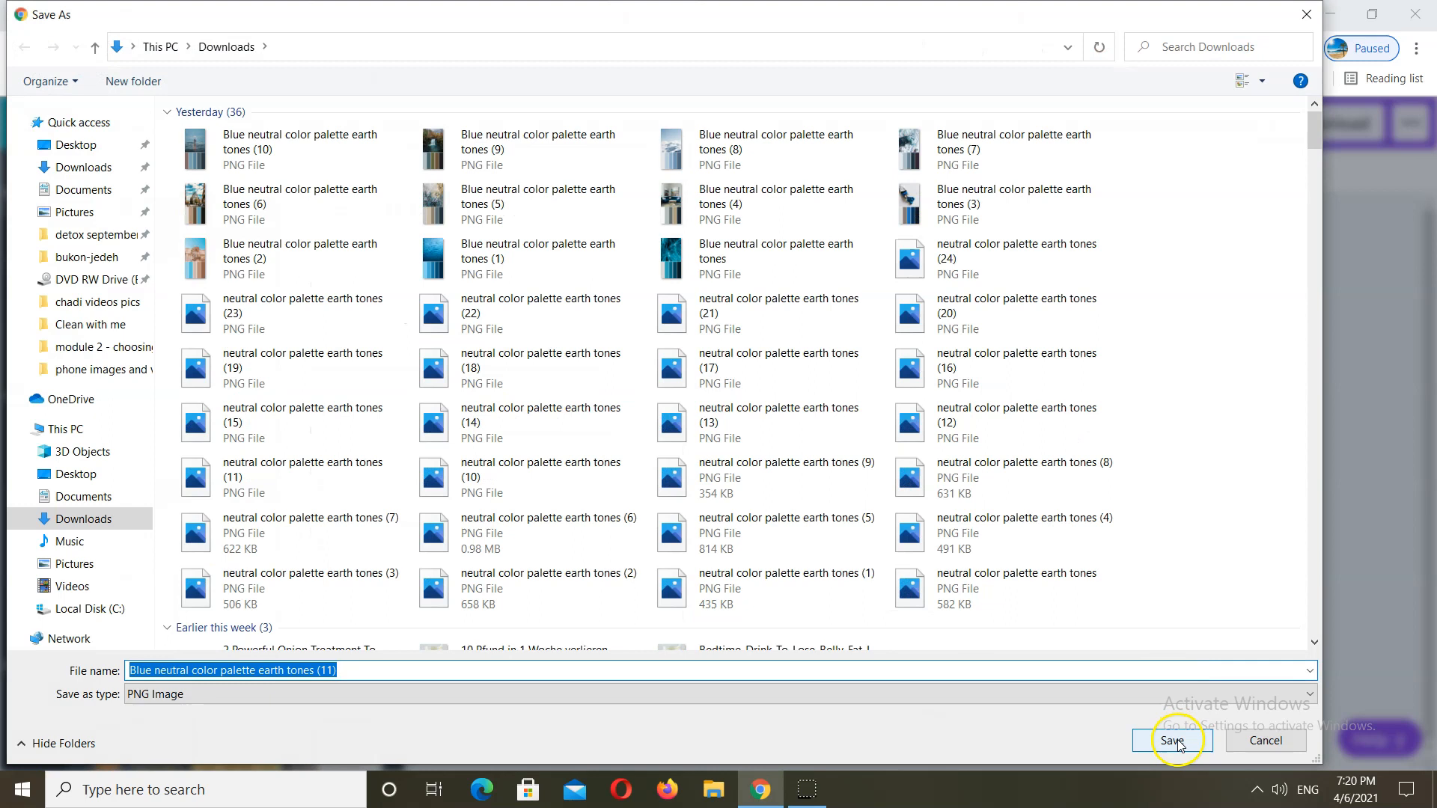
{"action": "left_click", "coordinate": [1175, 741]}
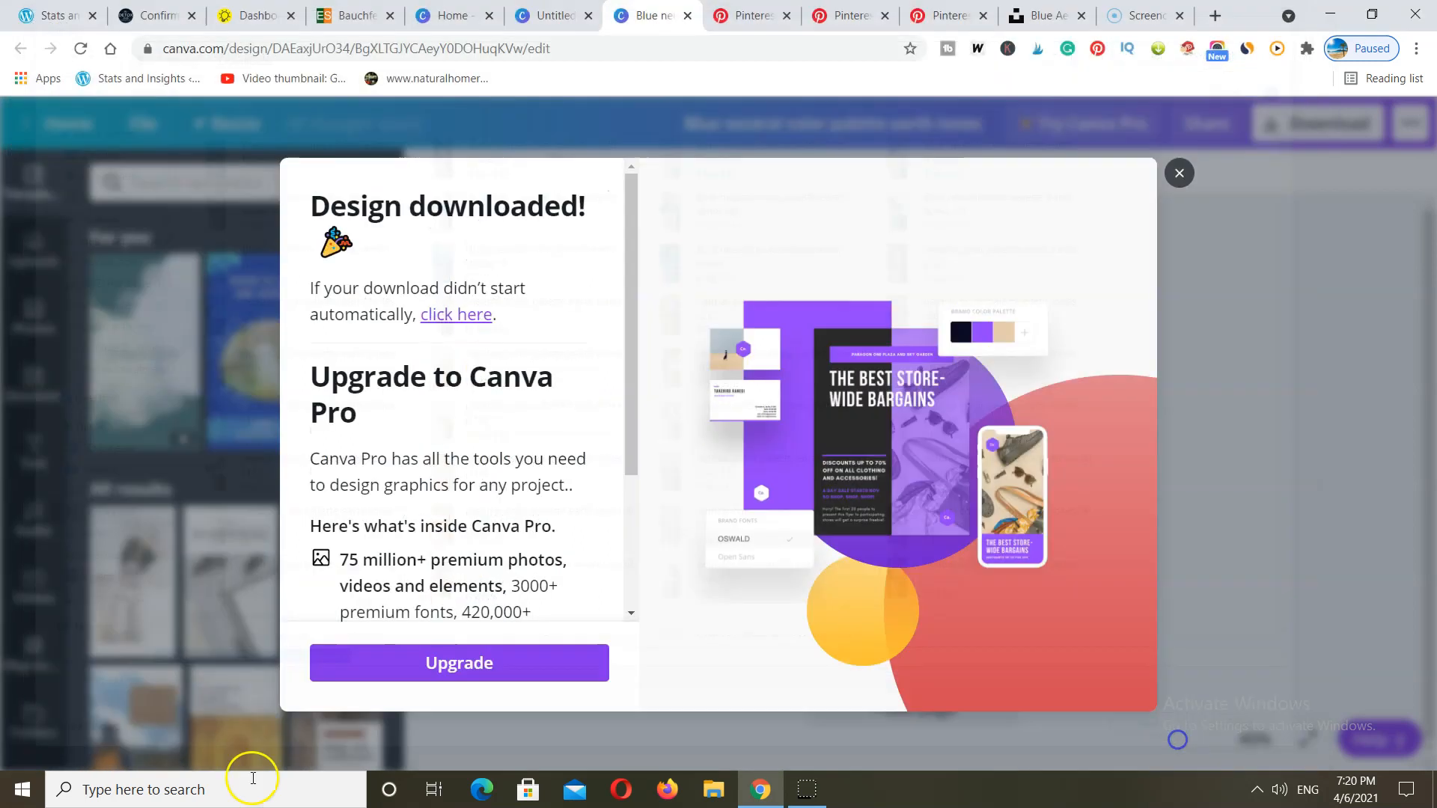
{"action": "left_click", "coordinate": [1179, 147]}
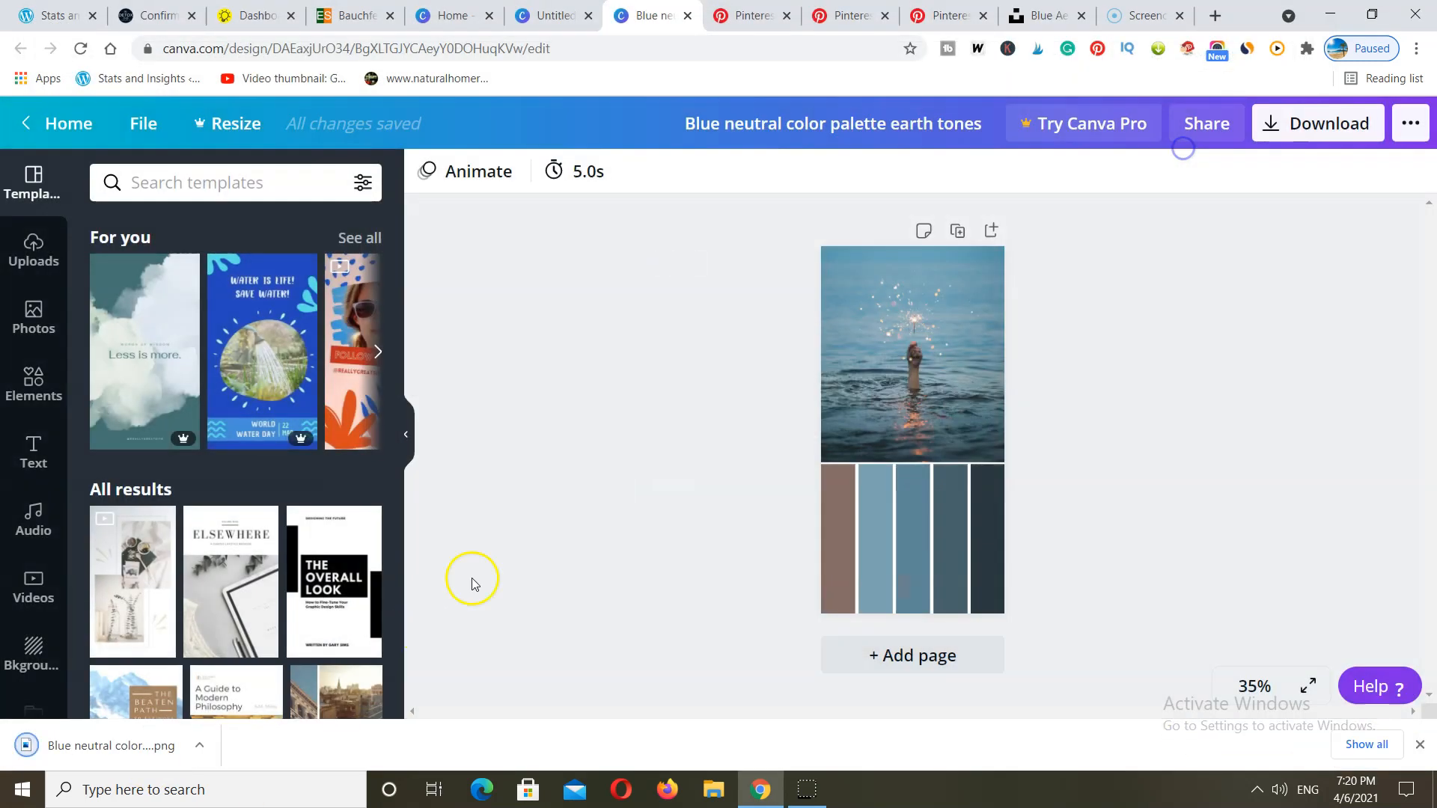
Step: Delete the sparkler photo but keep its grid frame, and show the uploaded images
{"action": "left_click", "coordinate": [882, 373]}
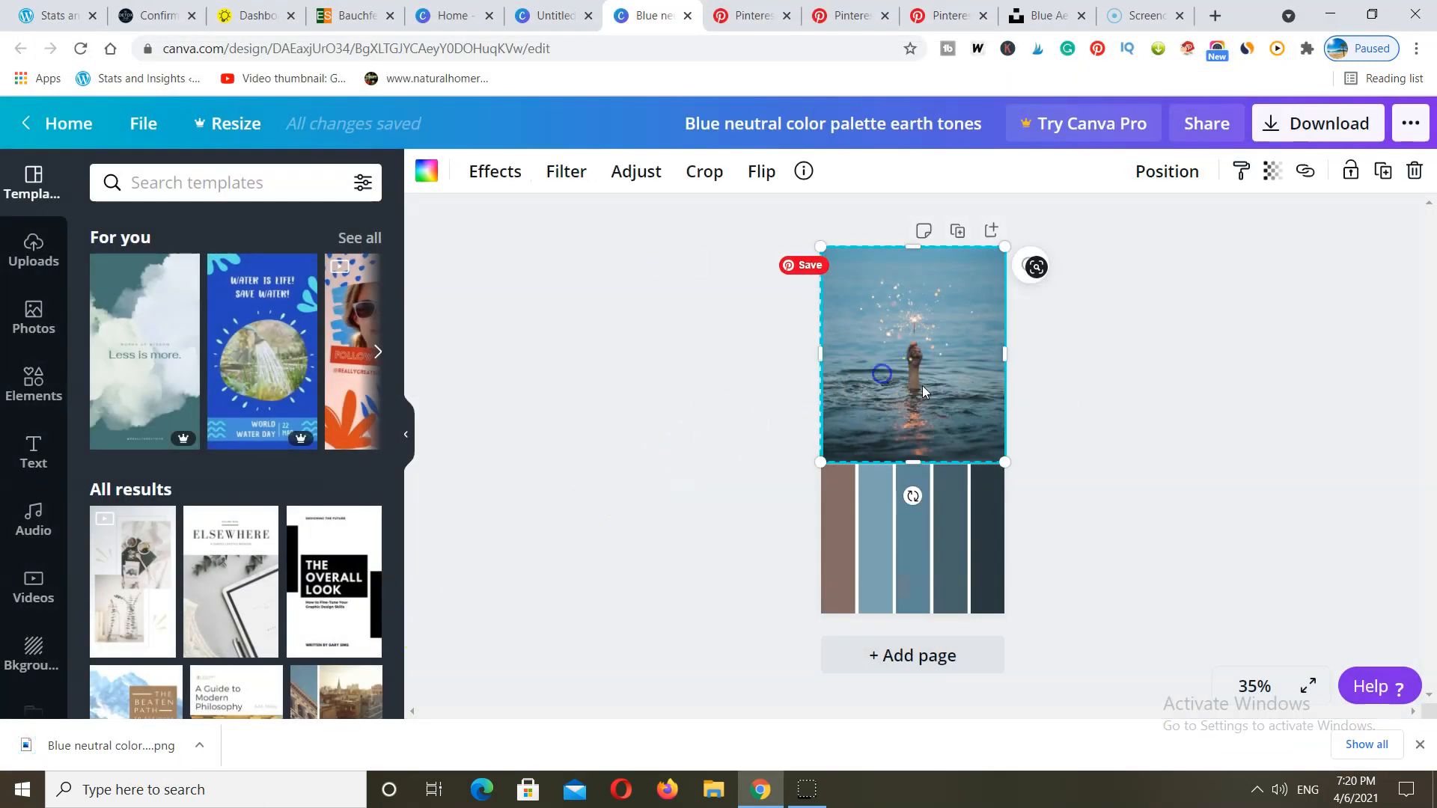
{"action": "left_click", "coordinate": [1414, 173]}
{"action": "left_click", "coordinate": [1394, 218]}
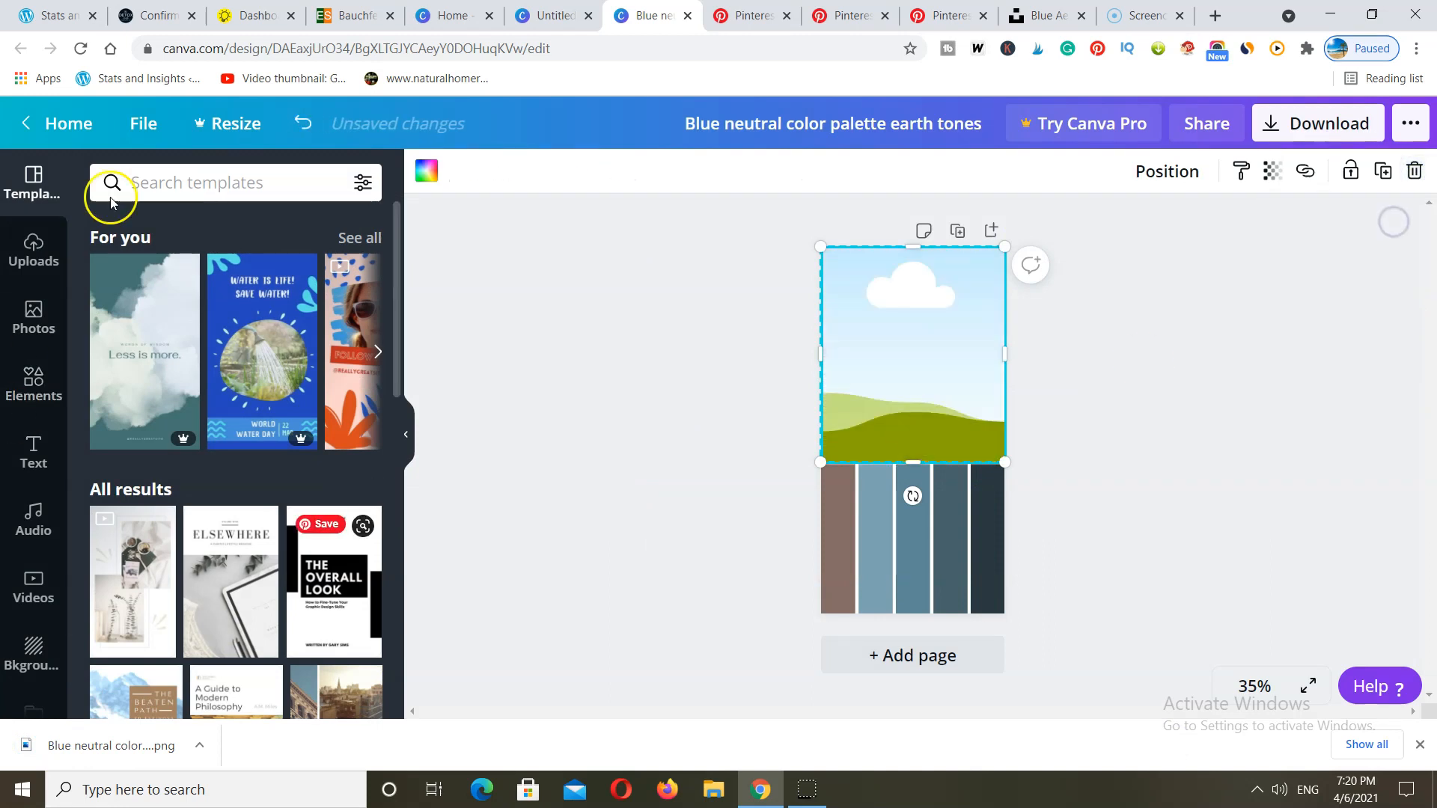
{"action": "left_click", "coordinate": [34, 251]}
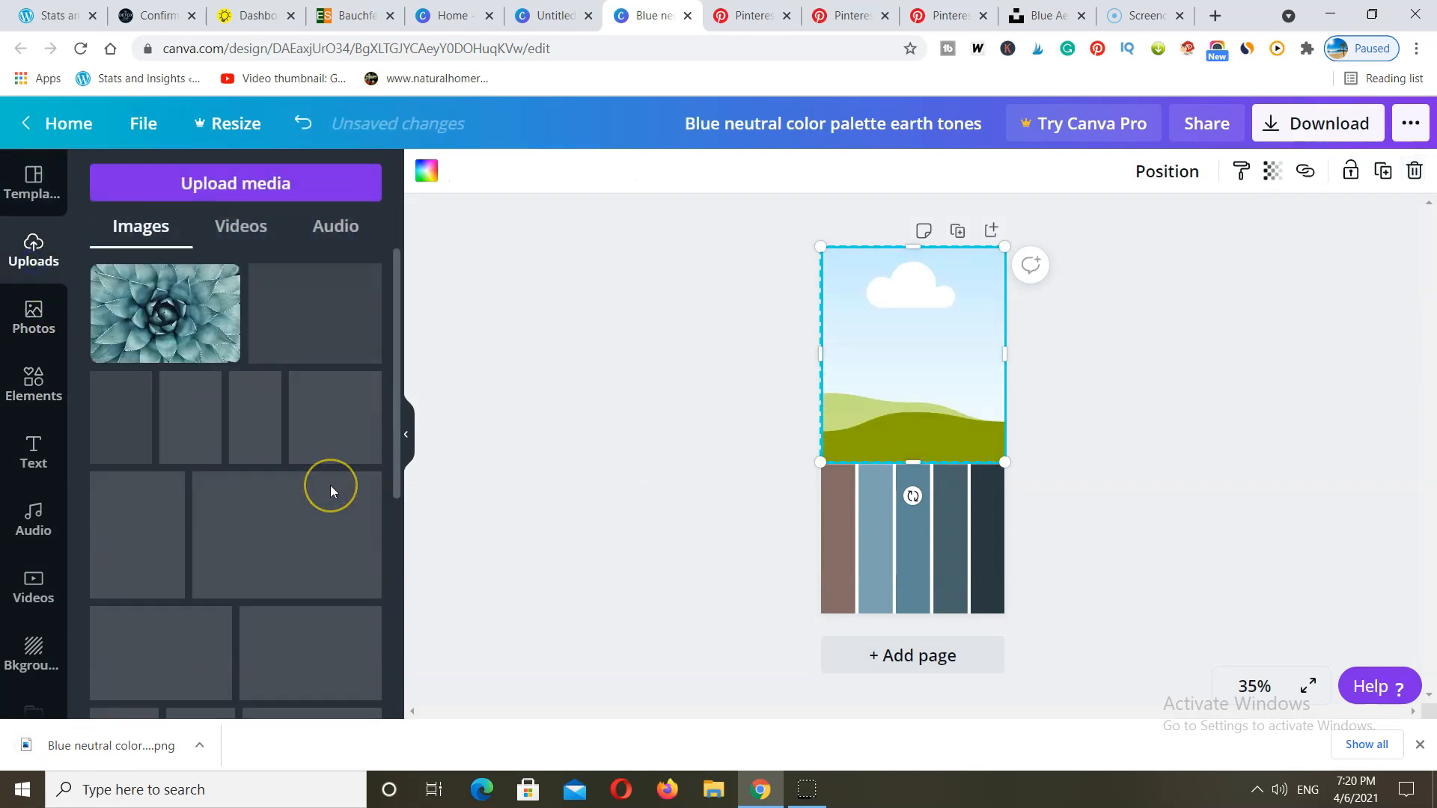
Step: Switch to Unsplash and browse the "blue aesthetic" photos for palette images
{"action": "left_click", "coordinate": [1039, 12]}
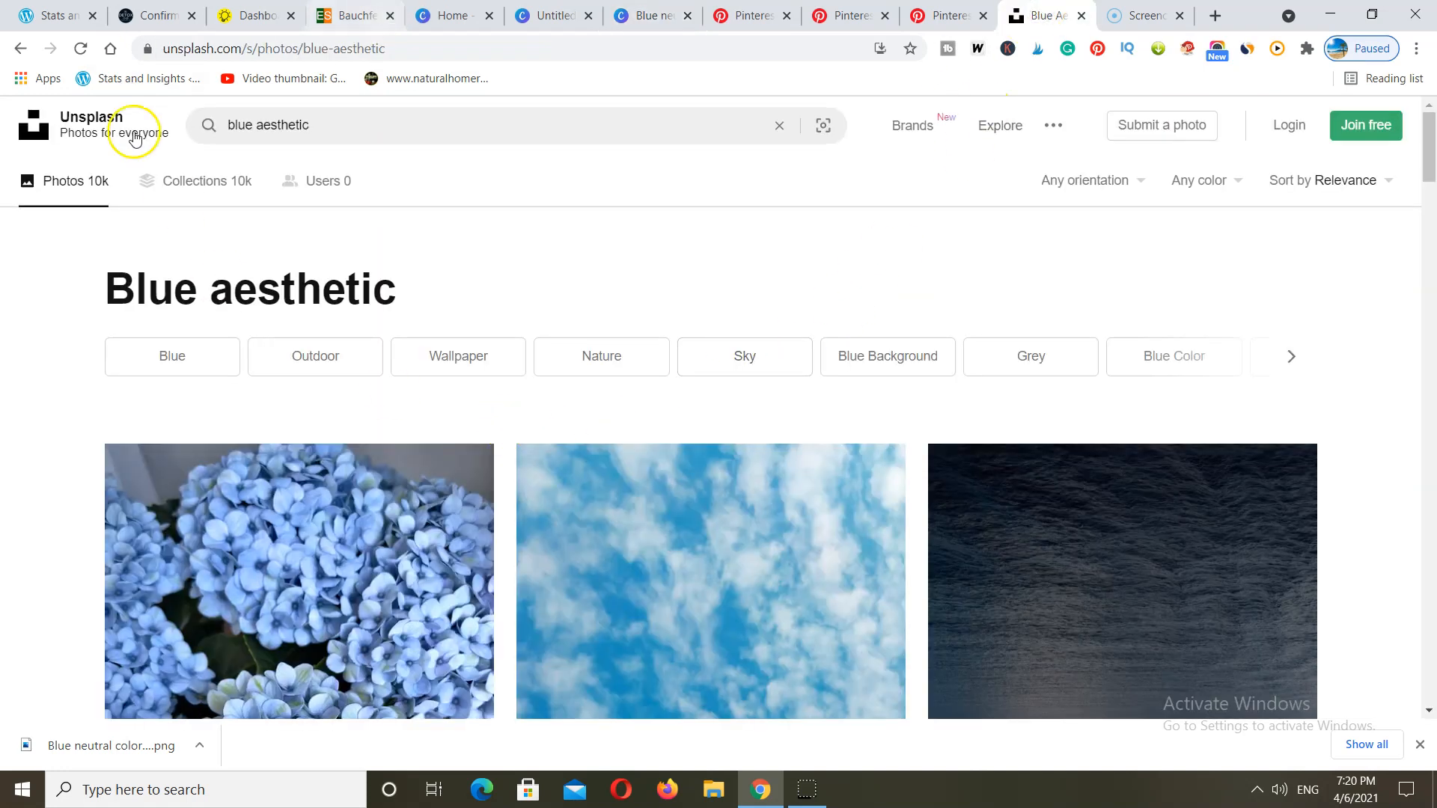
{"action": "scroll", "coordinate": [388, 441], "scroll_direction": "down", "scroll_amount": 15}
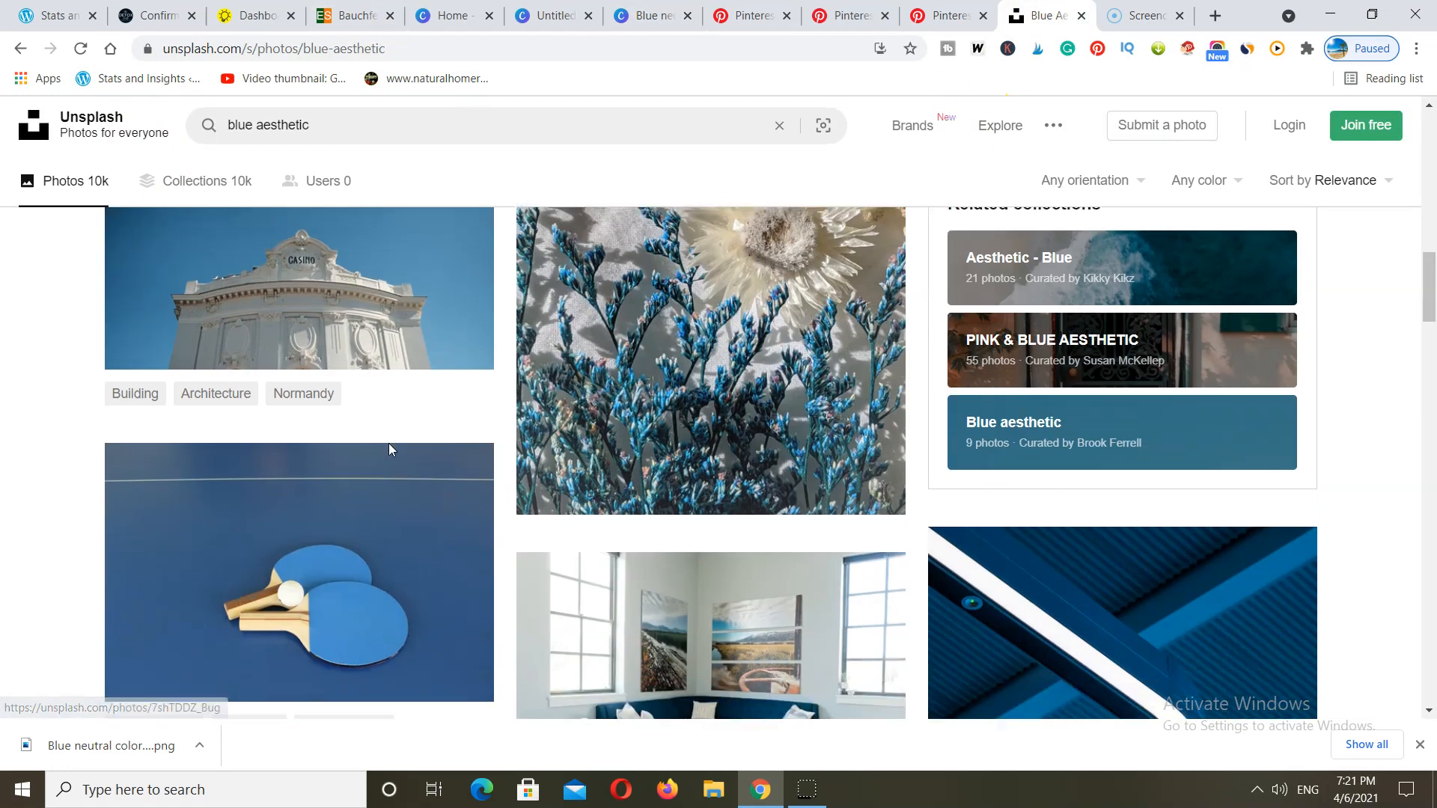
{"action": "scroll", "coordinate": [388, 449], "scroll_direction": "down", "scroll_amount": 10}
{"action": "scroll", "coordinate": [423, 477], "scroll_direction": "up", "scroll_amount": 15}
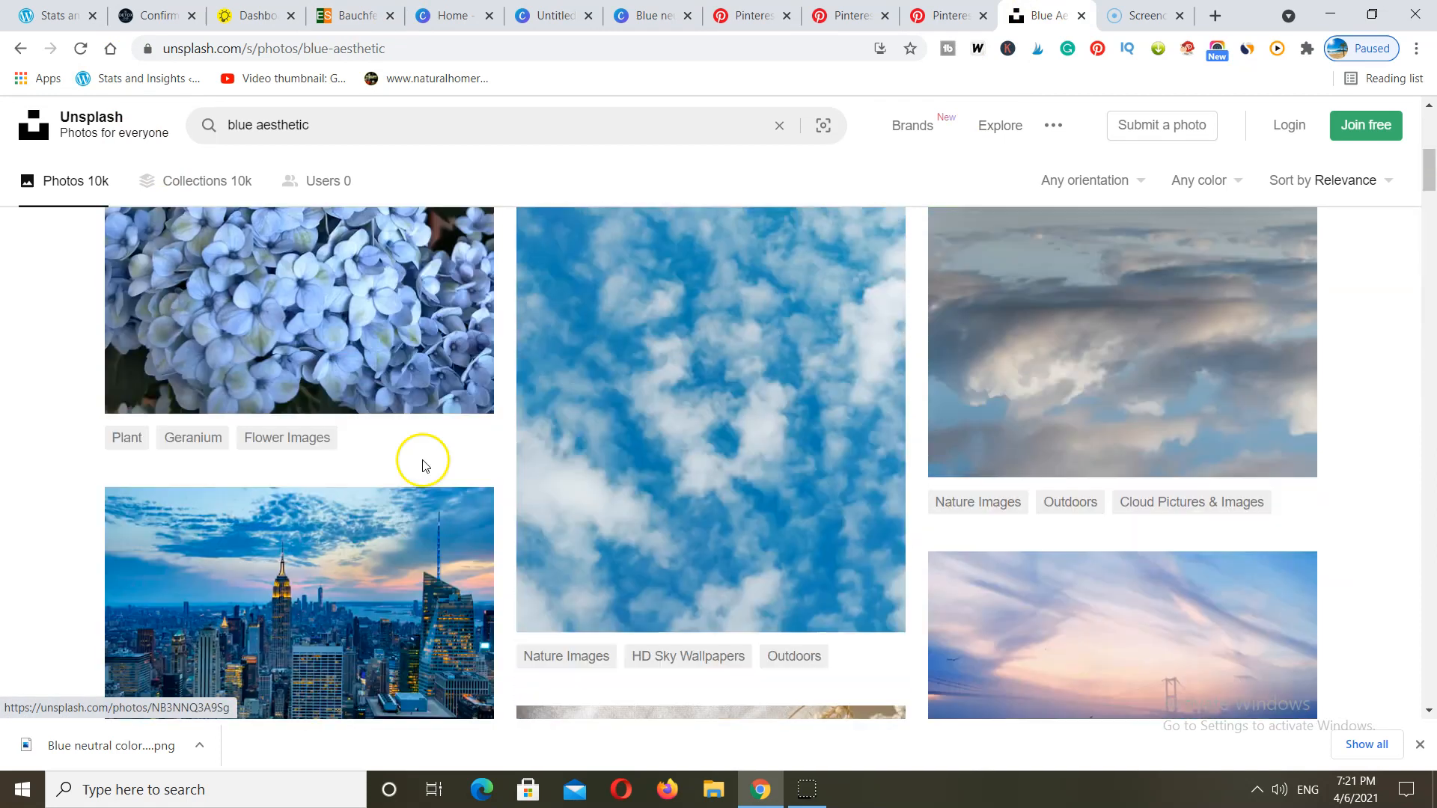
Step: Return to the Canva palette design and fill the empty frame with the uploaded teal succulent photo
{"action": "left_click", "coordinate": [659, 27]}
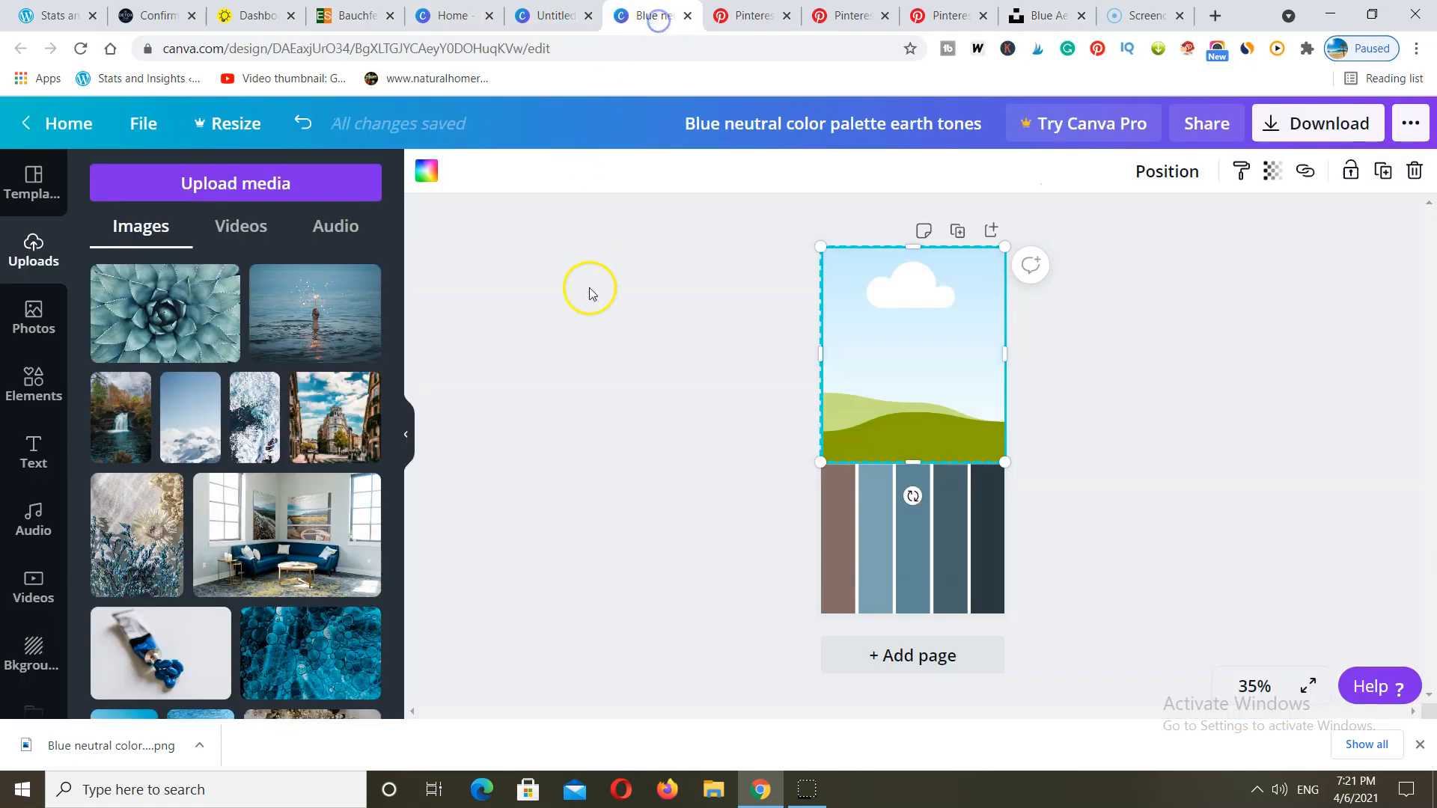
{"action": "left_click_drag", "start_coordinate": [149, 303], "coordinate": [925, 331]}
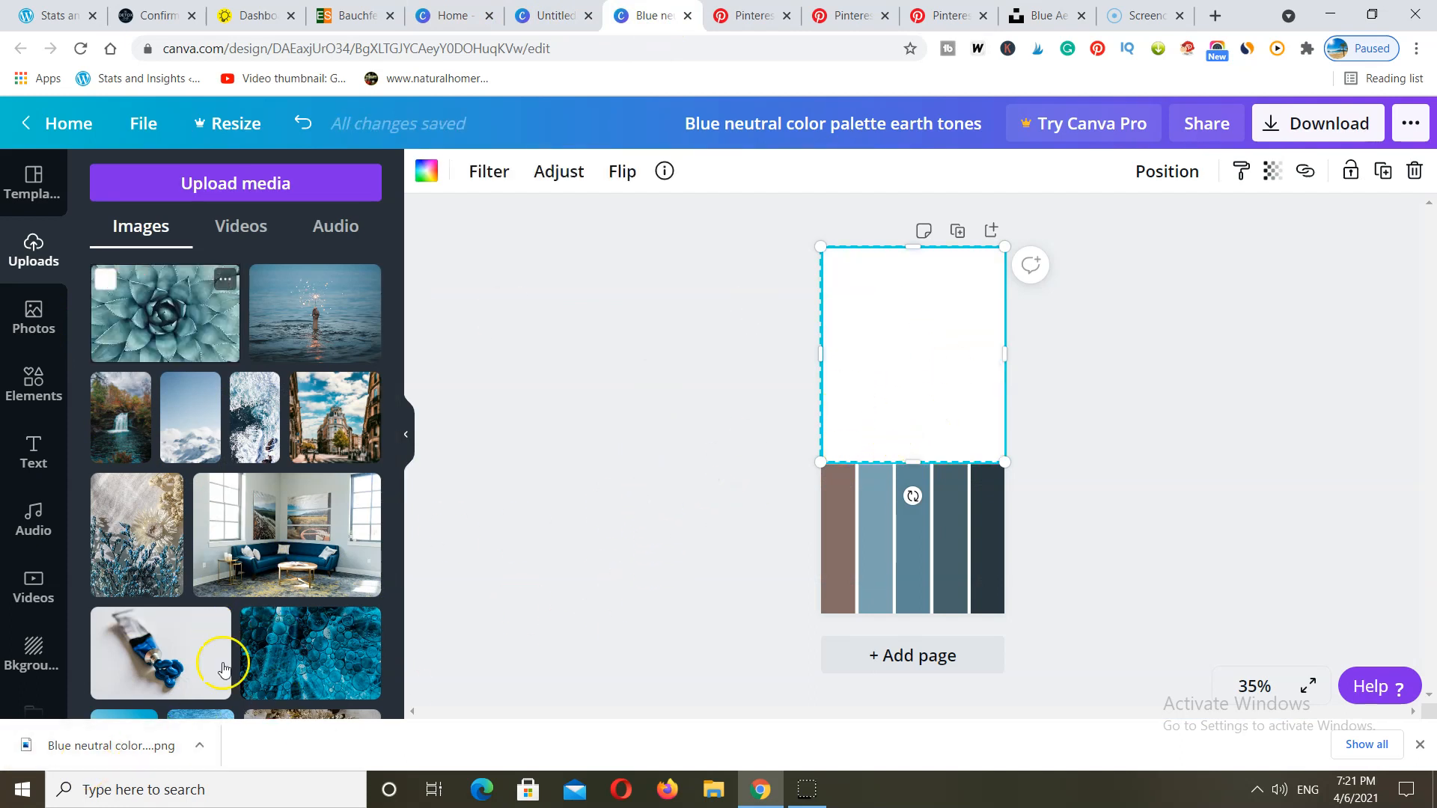
{"action": "left_click", "coordinate": [27, 773]}
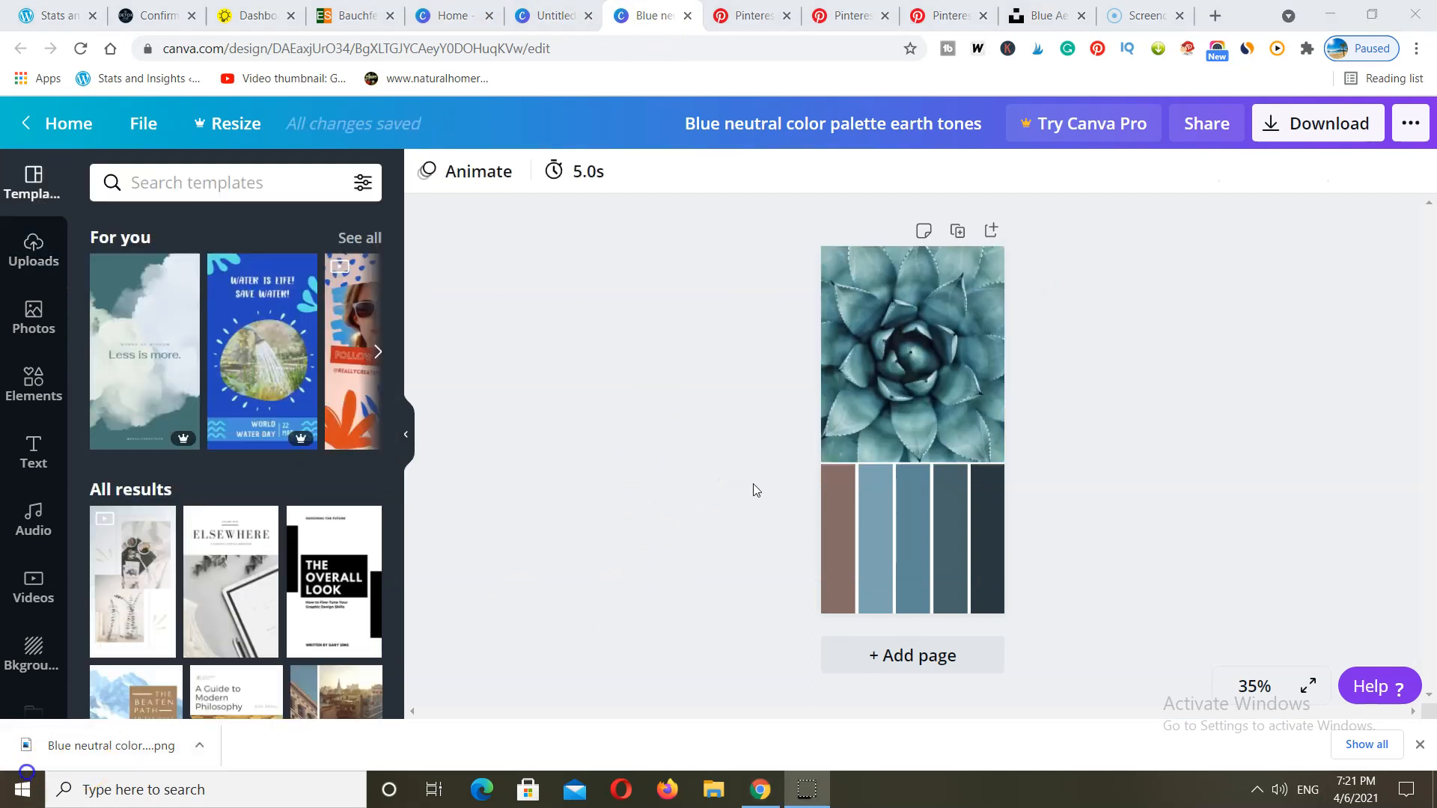
Step: Crop the succulent photo by shifting it slightly to the right within its frame
{"action": "left_click", "coordinate": [919, 383]}
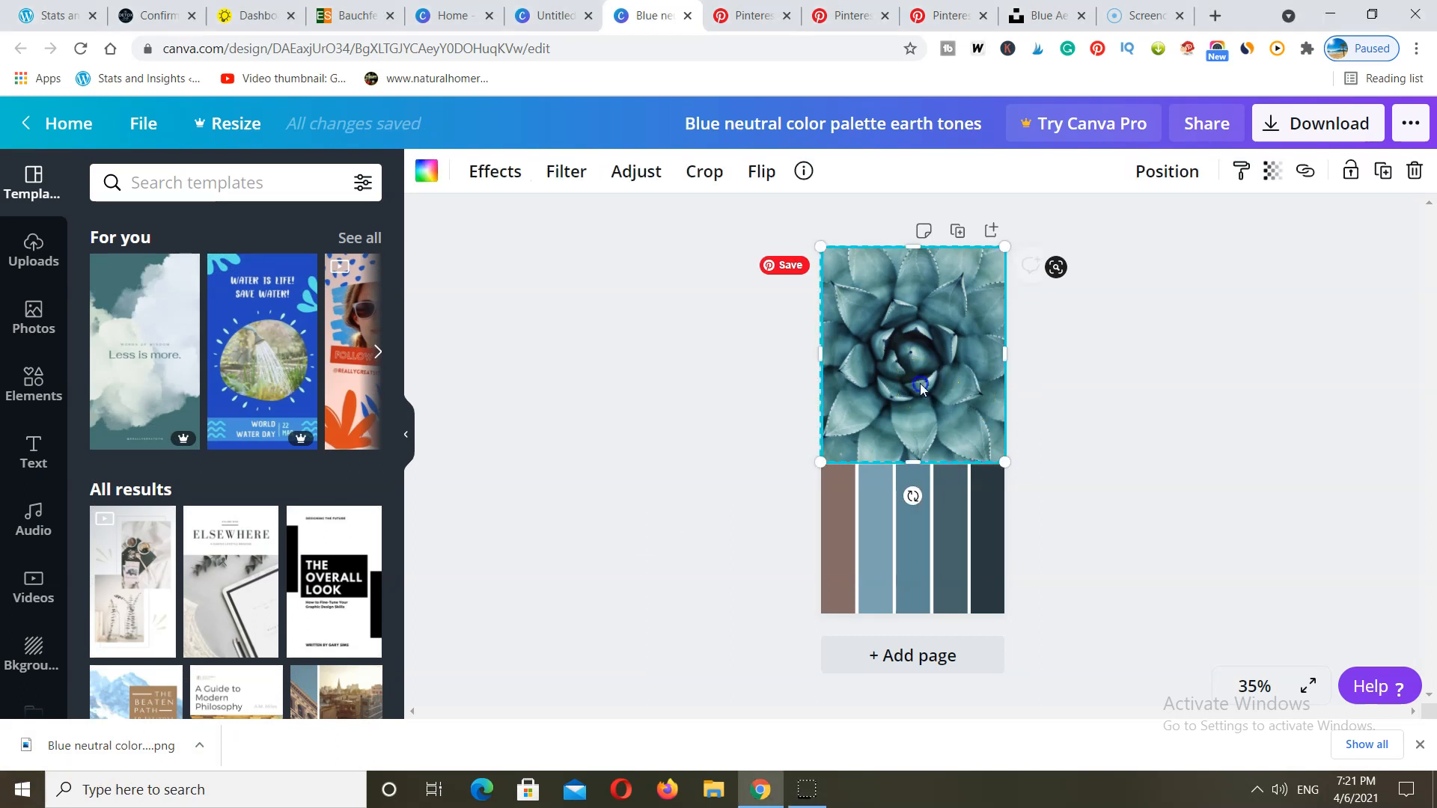
{"action": "left_click", "coordinate": [711, 171]}
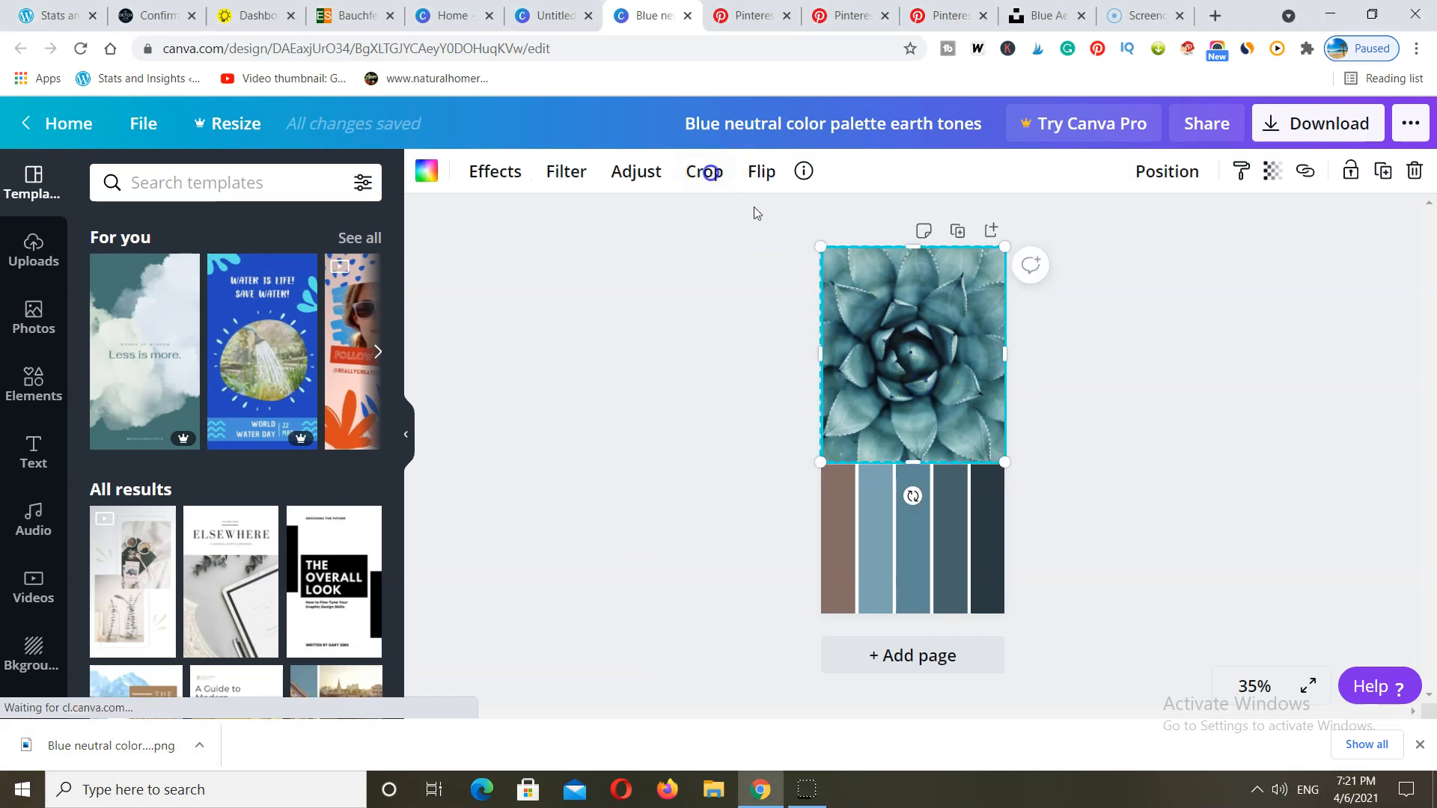
{"action": "left_click", "coordinate": [688, 171]}
{"action": "left_click_drag", "start_coordinate": [902, 365], "coordinate": [917, 366]}
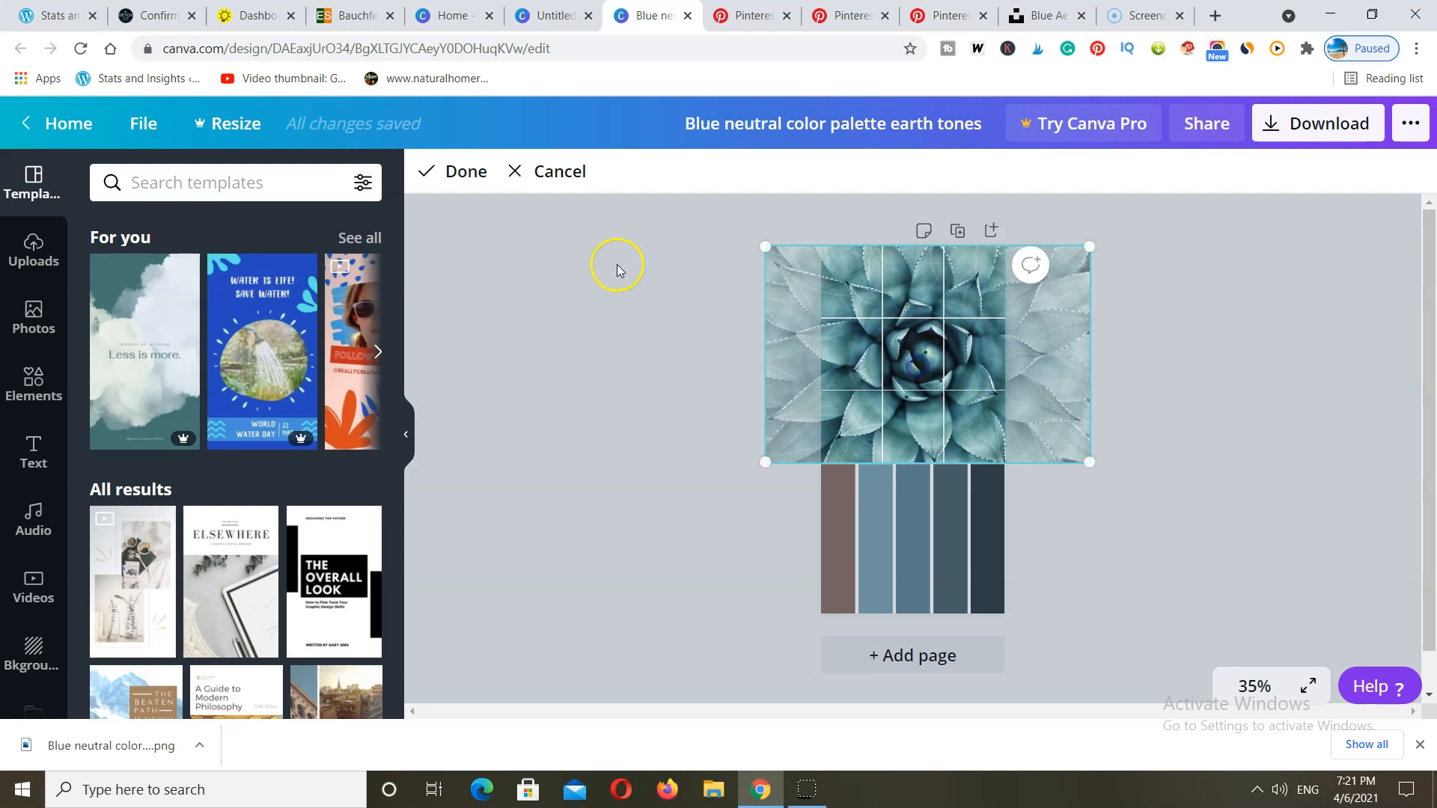
{"action": "left_click", "coordinate": [479, 171]}
{"action": "left_click", "coordinate": [685, 427]}
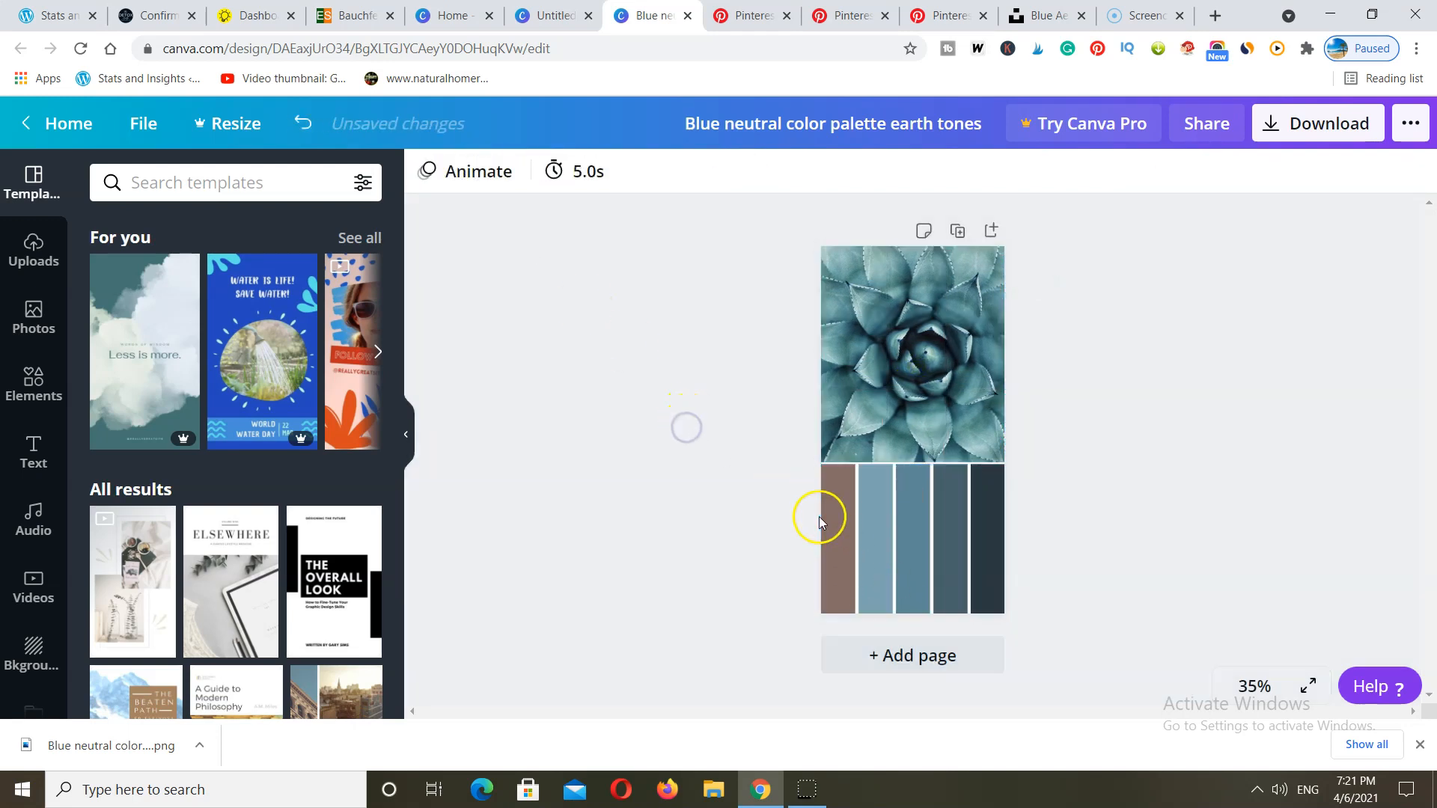
Step: Try deleting the five-strip color grid below the photo and undo the deletion
{"action": "left_click", "coordinate": [837, 537]}
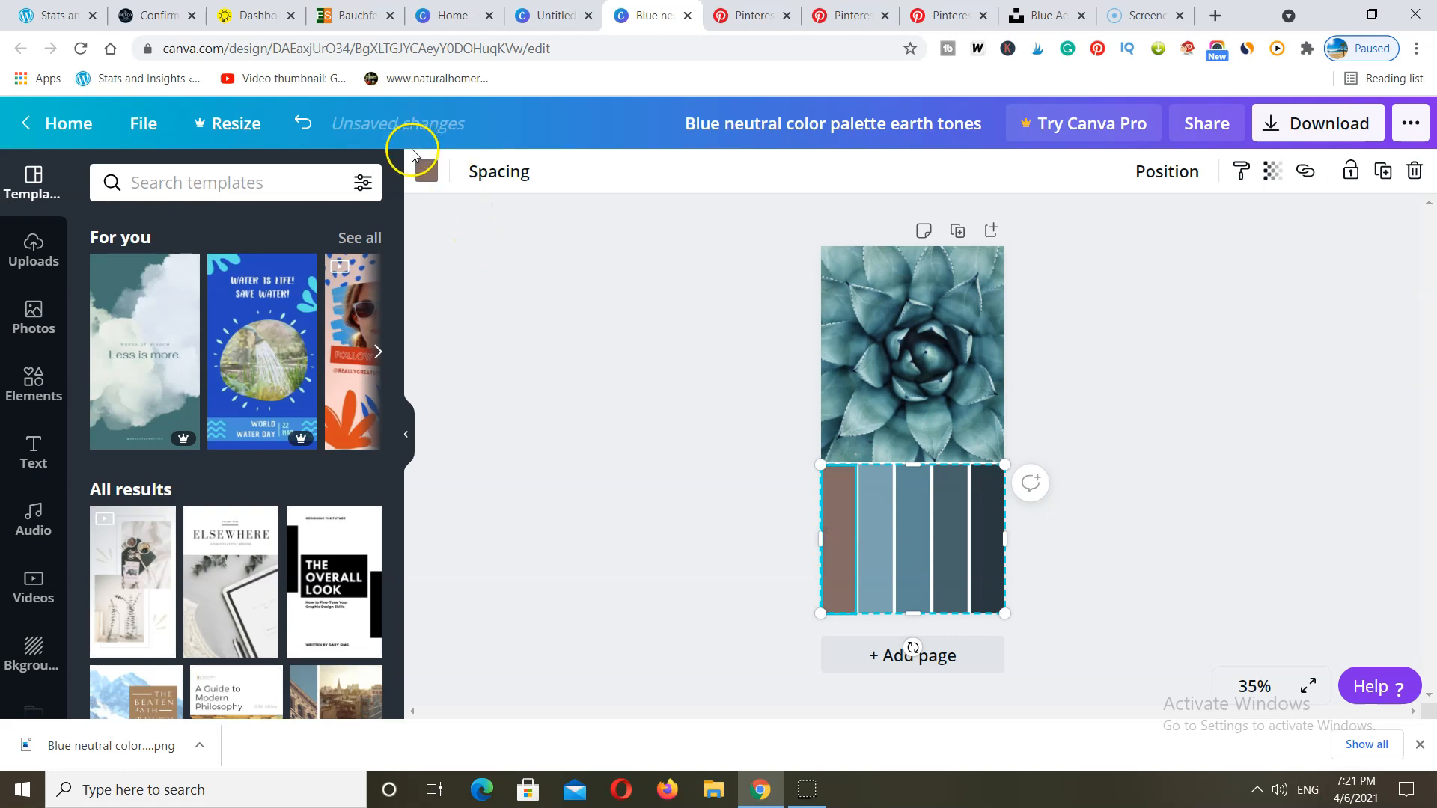
{"action": "left_click", "coordinate": [426, 171]}
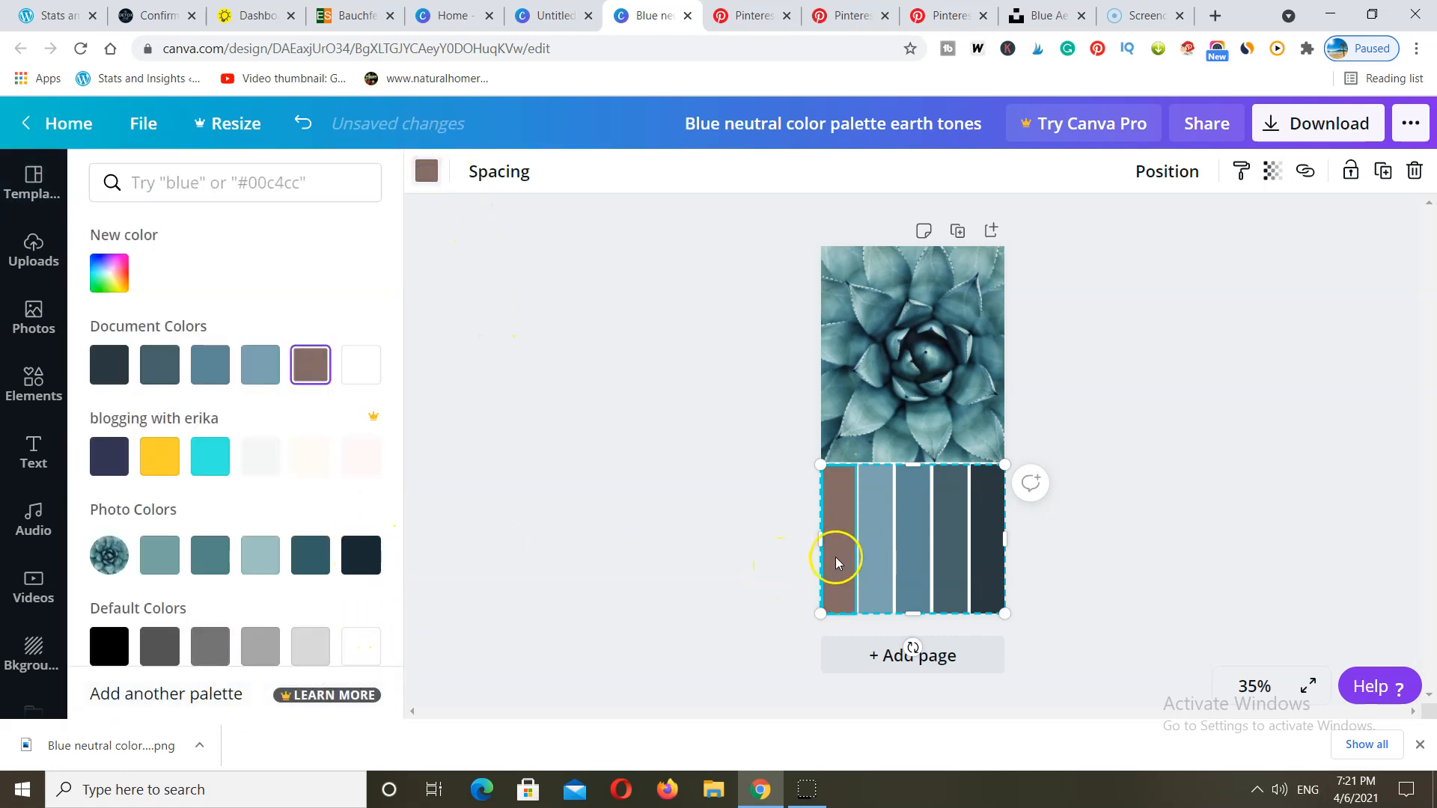
{"action": "left_click", "coordinate": [1414, 171]}
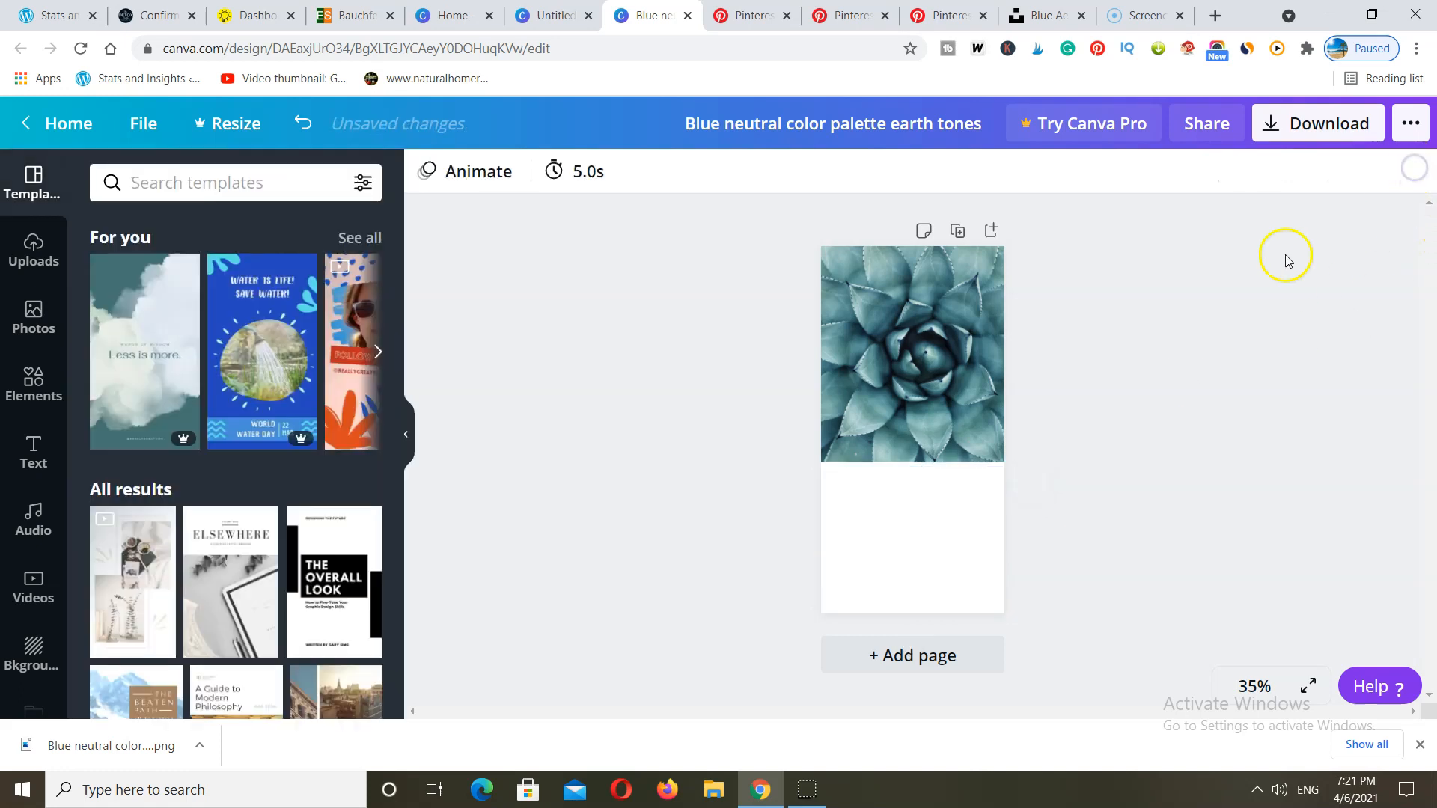
{"action": "left_click", "coordinate": [299, 122]}
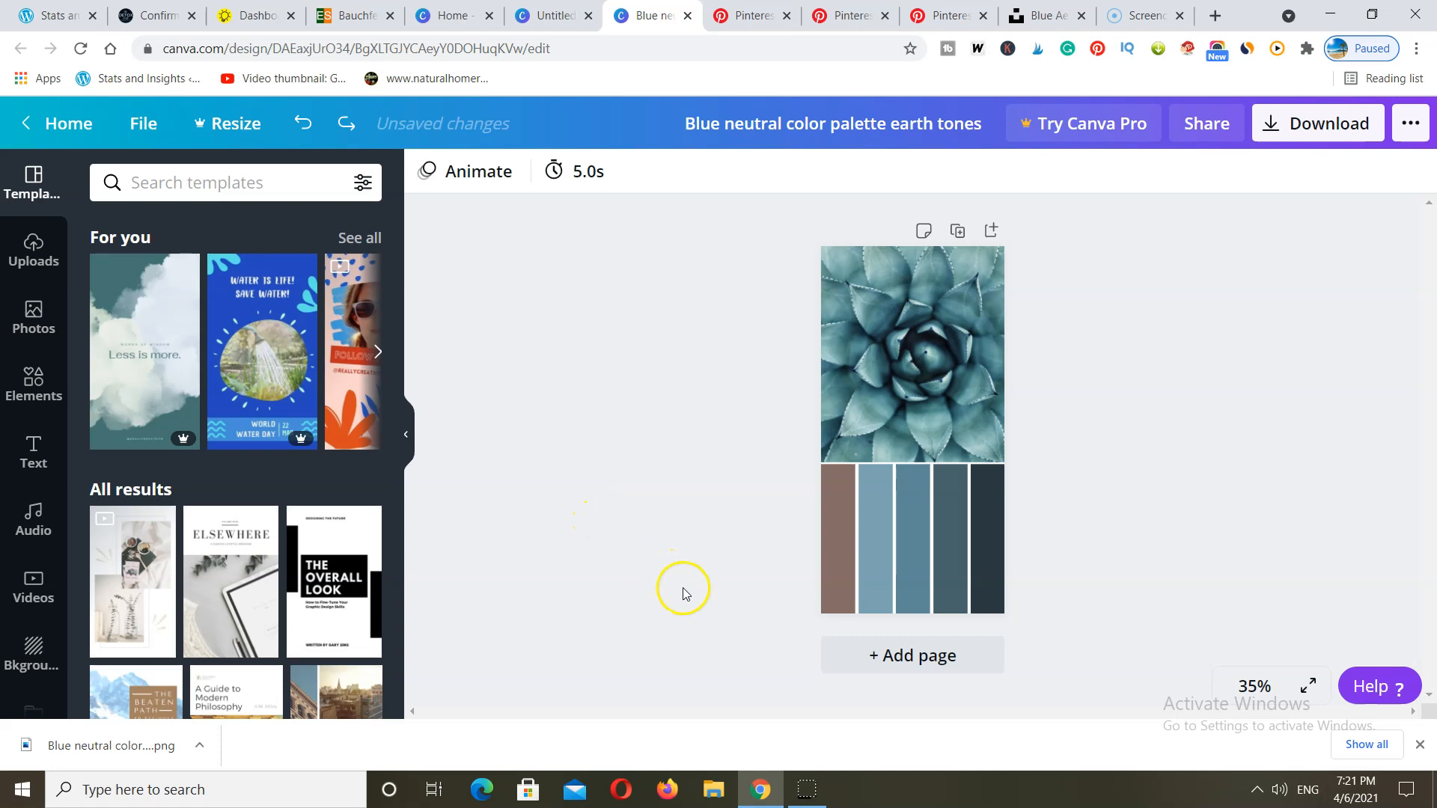
Step: Recolor the first three strips from the left with the succulent's photo colors: pale teal, light teal and medium teal
{"action": "left_click", "coordinate": [839, 540]}
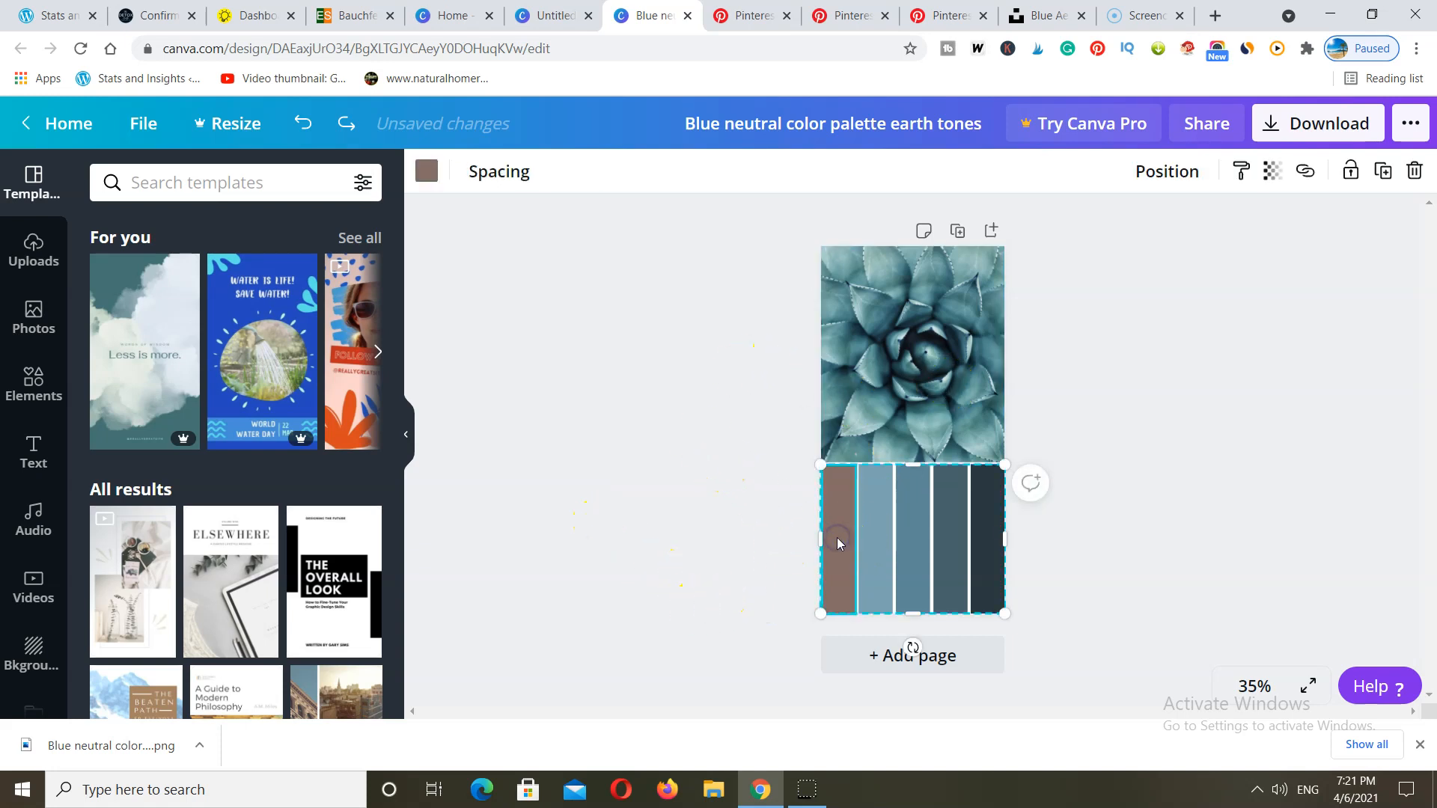
{"action": "left_click", "coordinate": [426, 171]}
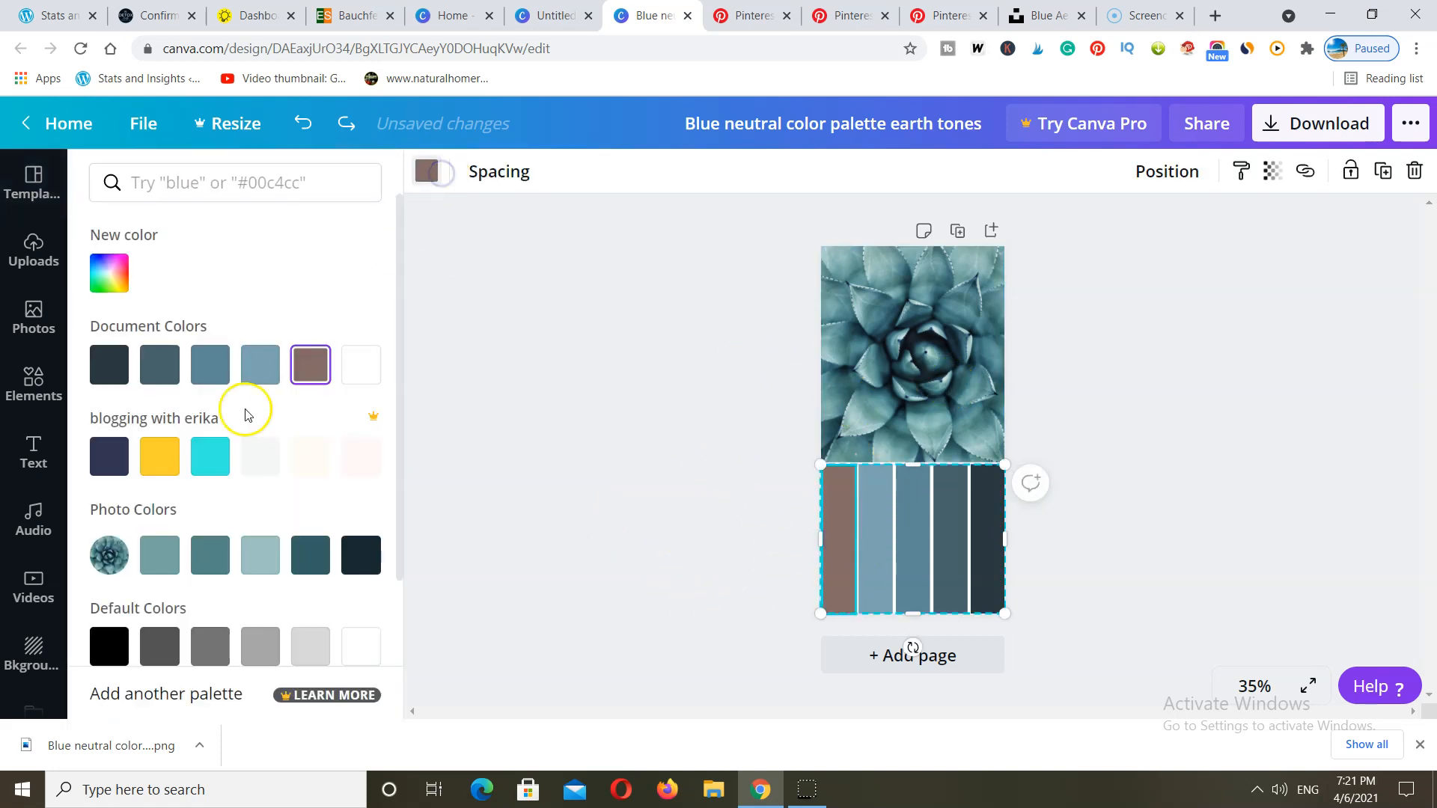
{"action": "left_click", "coordinate": [260, 554]}
{"action": "left_click", "coordinate": [882, 530]}
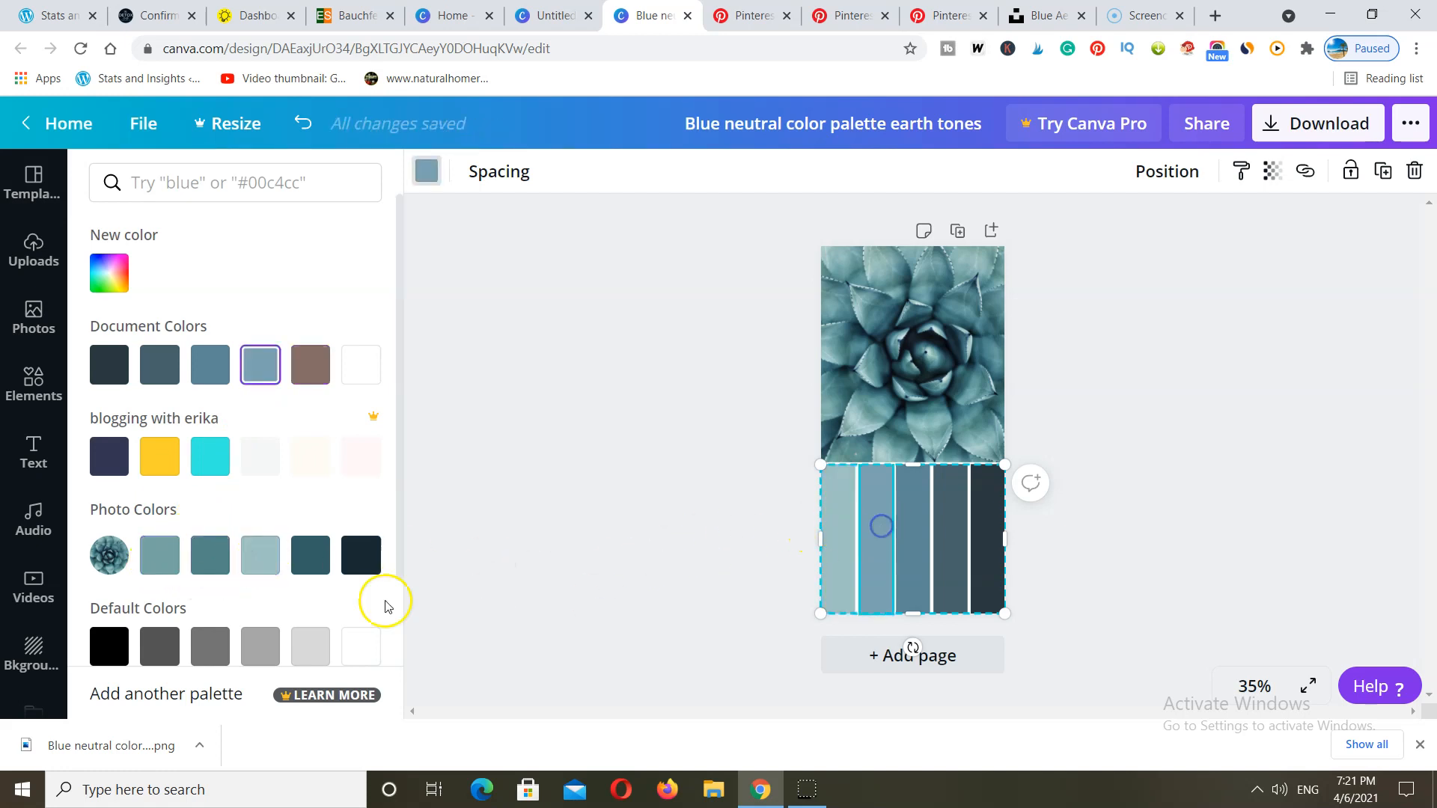
{"action": "left_click", "coordinate": [159, 558]}
{"action": "left_click", "coordinate": [914, 558]}
{"action": "left_click", "coordinate": [201, 573]}
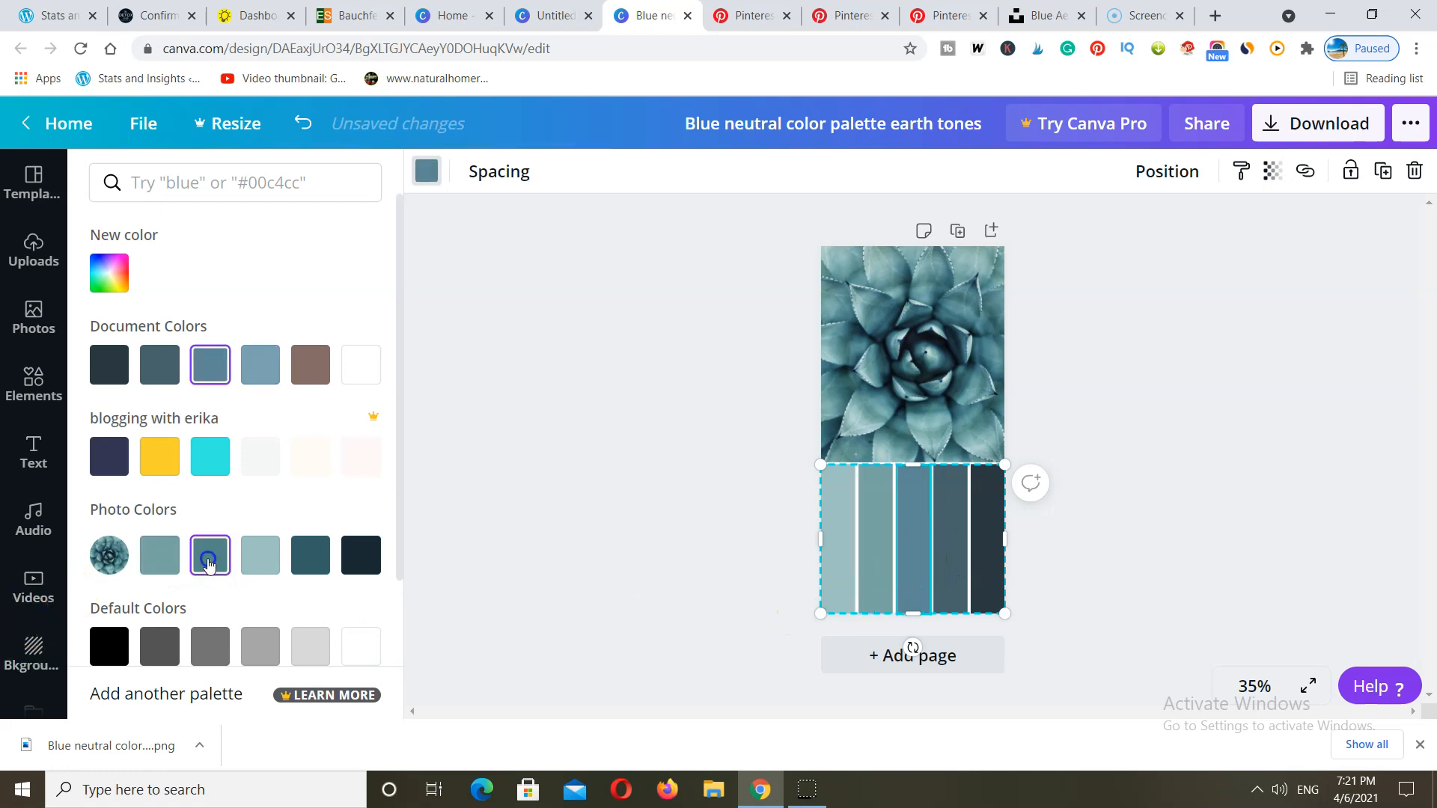
Step: Recolor the last two strips with the photo's dark teal and near-black navy, and deselect the grid
{"action": "left_click", "coordinate": [950, 570]}
{"action": "left_click", "coordinate": [328, 546]}
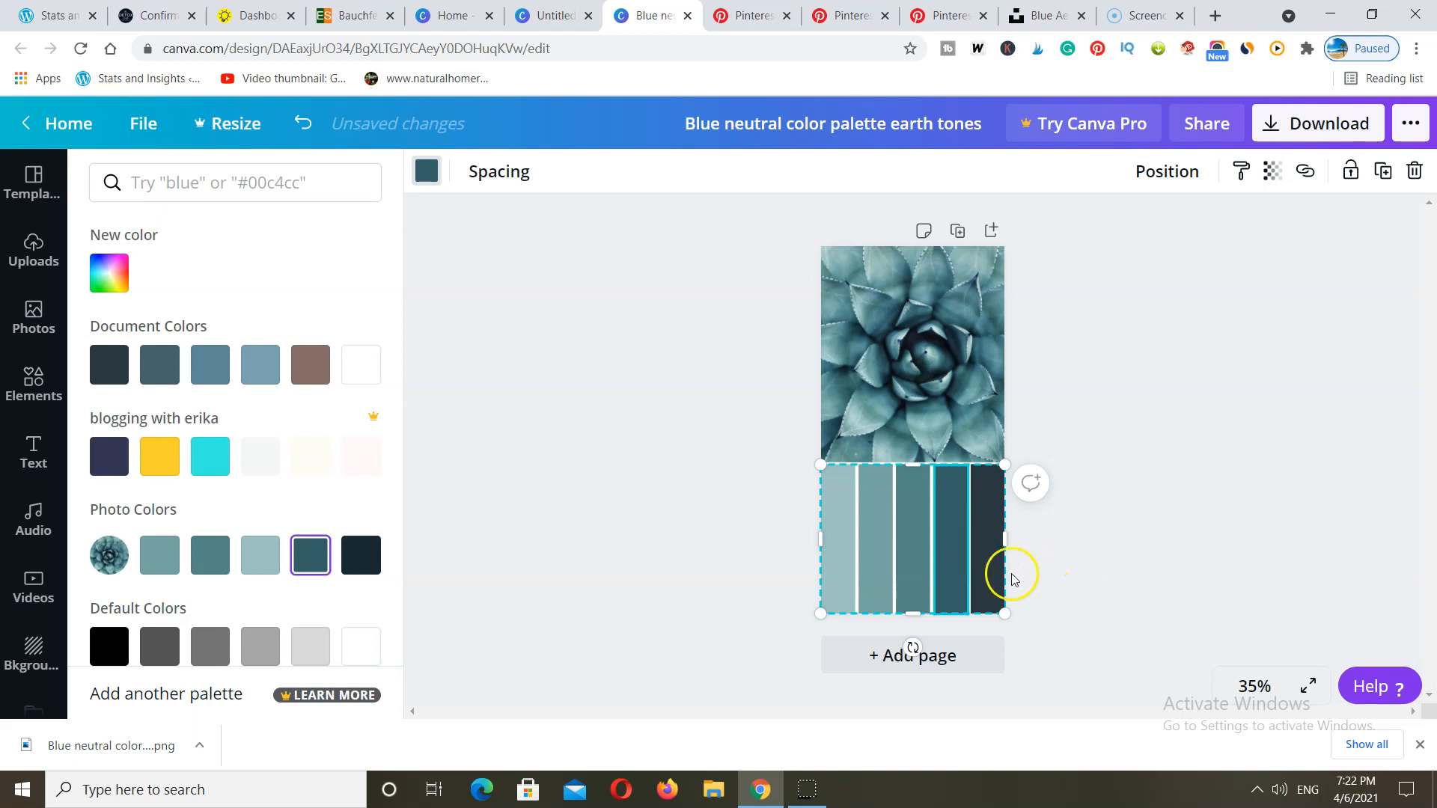
{"action": "left_click", "coordinate": [985, 570]}
{"action": "left_click", "coordinate": [363, 557]}
{"action": "left_click", "coordinate": [1136, 499]}
{"action": "left_click", "coordinate": [1137, 498]}
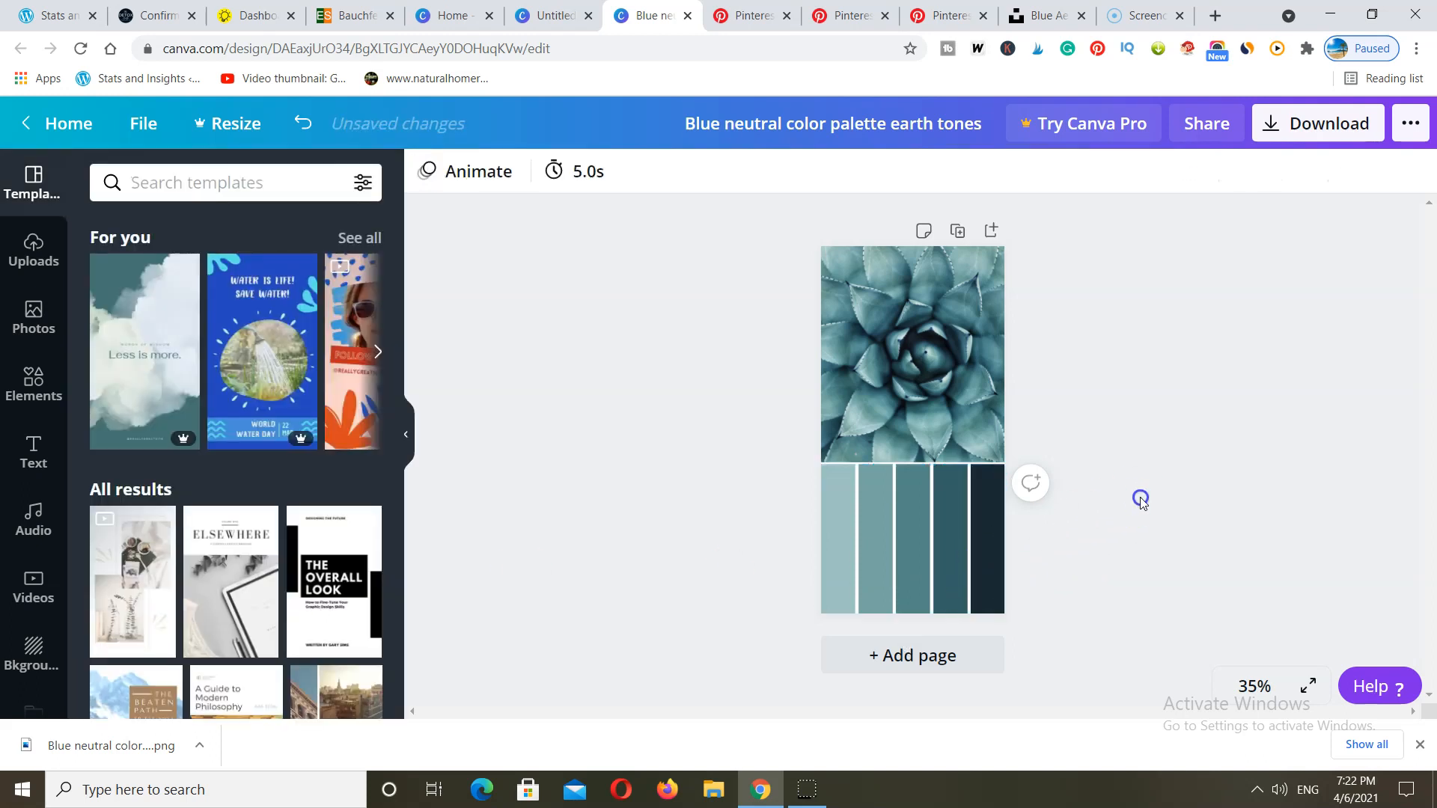
Step: Download the recolored succulent palette design as a PNG
{"action": "left_click", "coordinate": [1310, 125]}
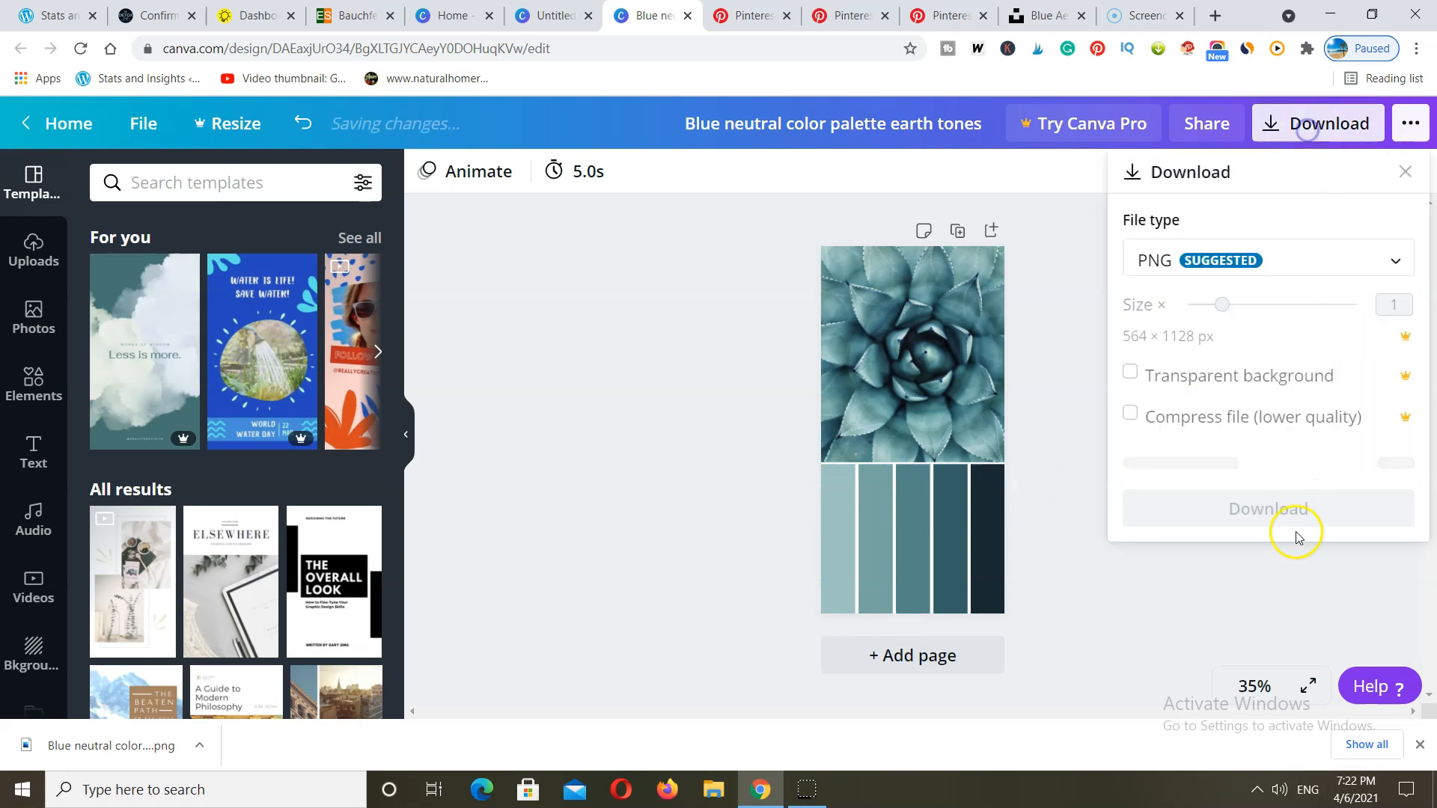
{"action": "left_click", "coordinate": [1281, 470]}
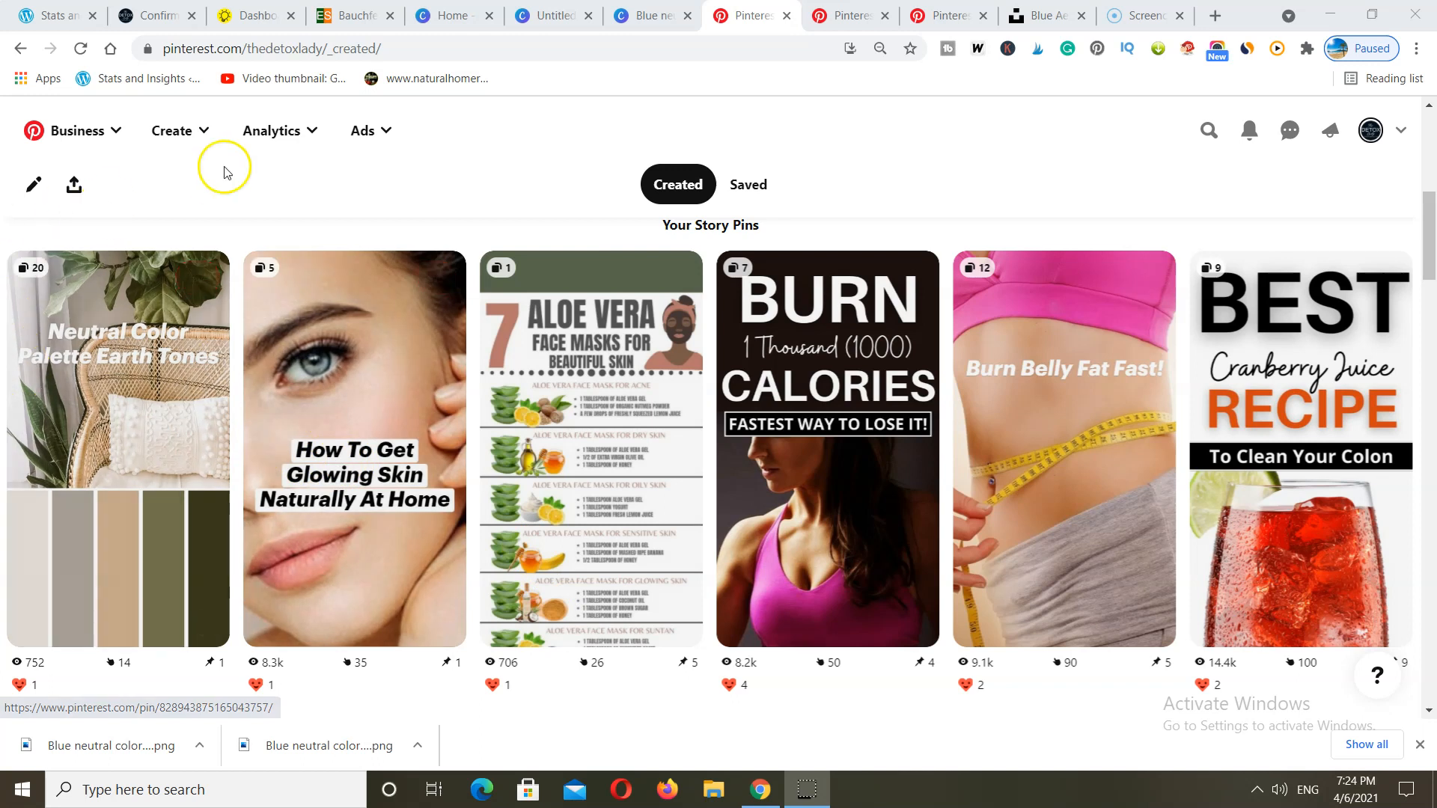
Step: Start a new Story Pin and upload the eleven blue neutral color palette PNGs from Downloads, leaving out files (7) and (3)
{"action": "left_click", "coordinate": [196, 144]}
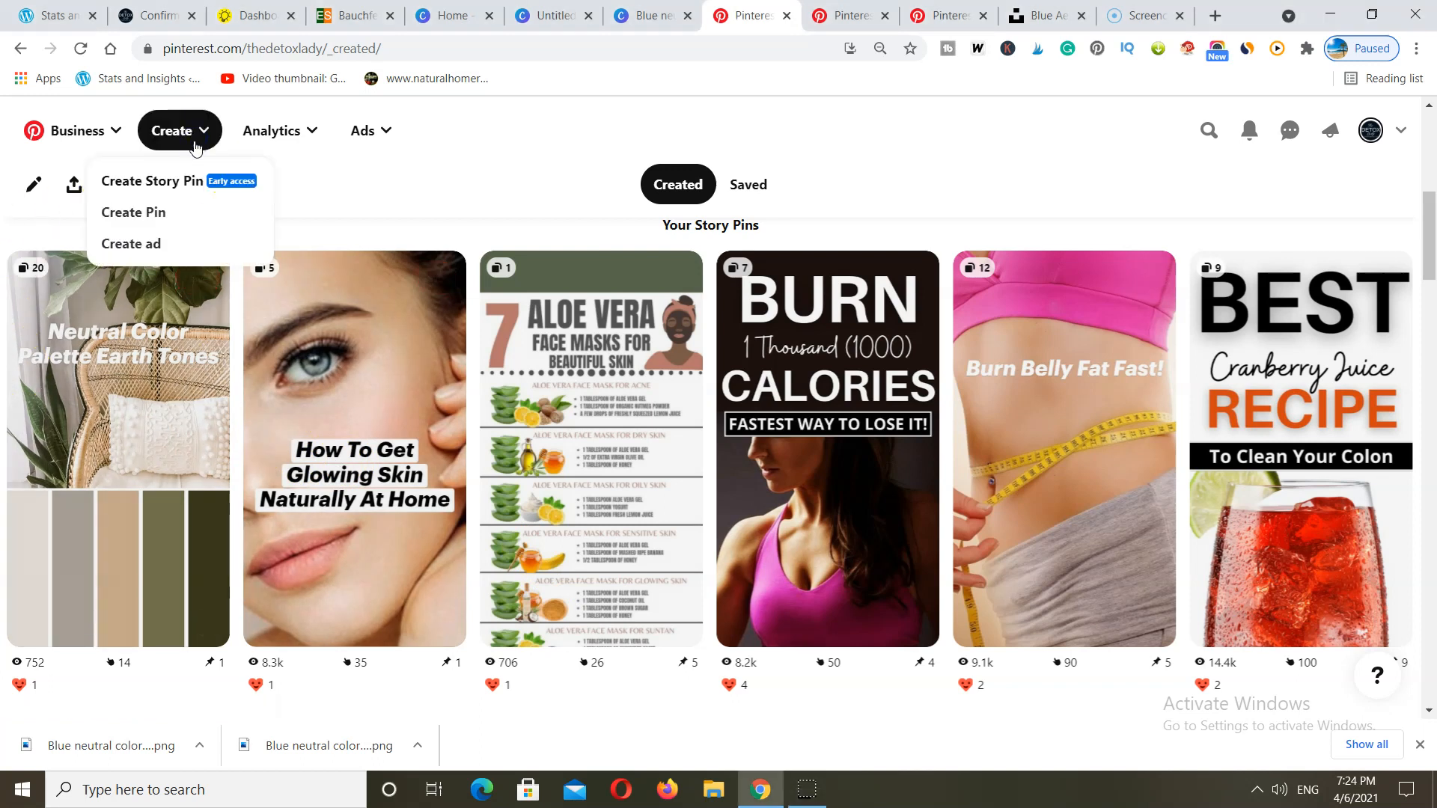
{"action": "left_click", "coordinate": [155, 186]}
{"action": "left_click", "coordinate": [158, 184]}
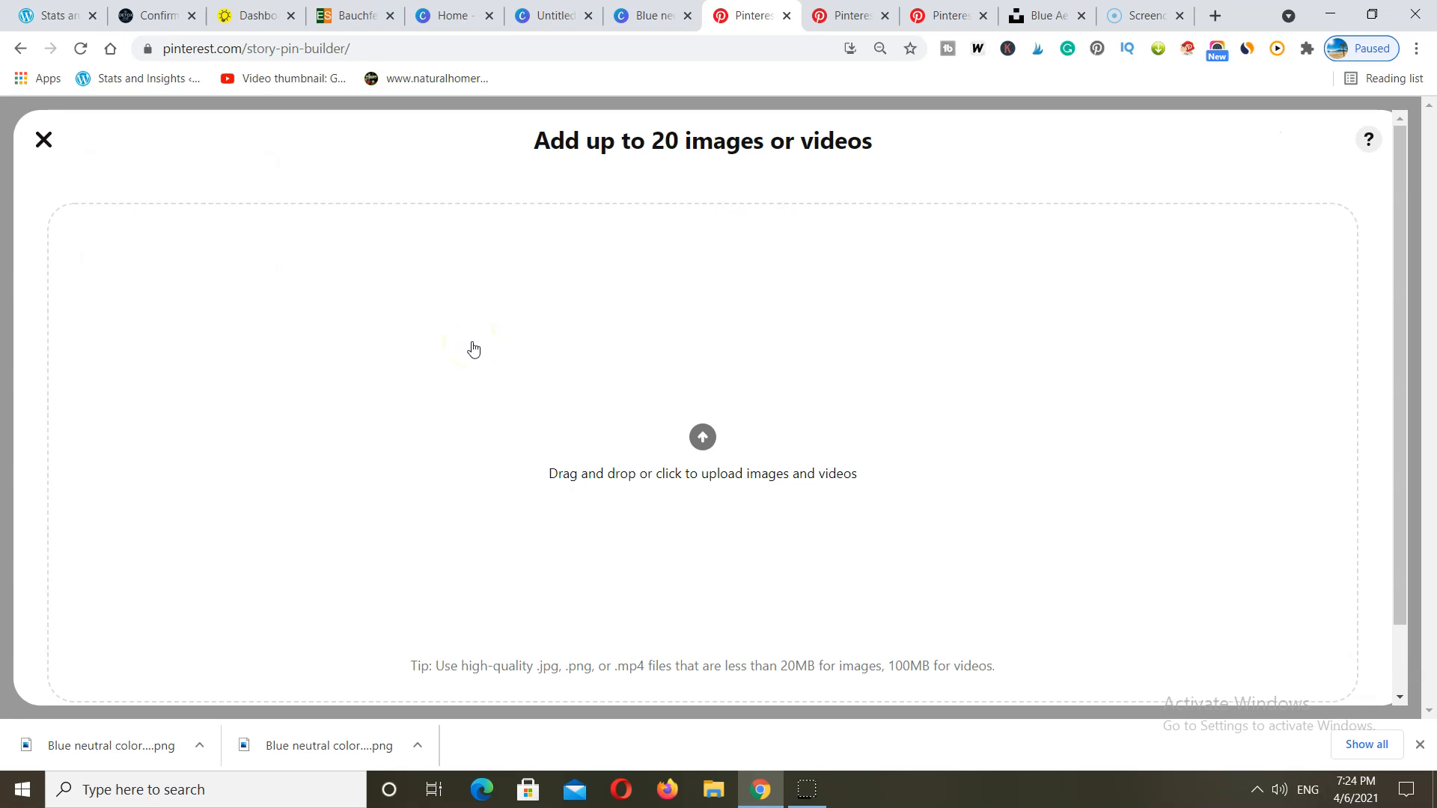
{"action": "left_click", "coordinate": [691, 460]}
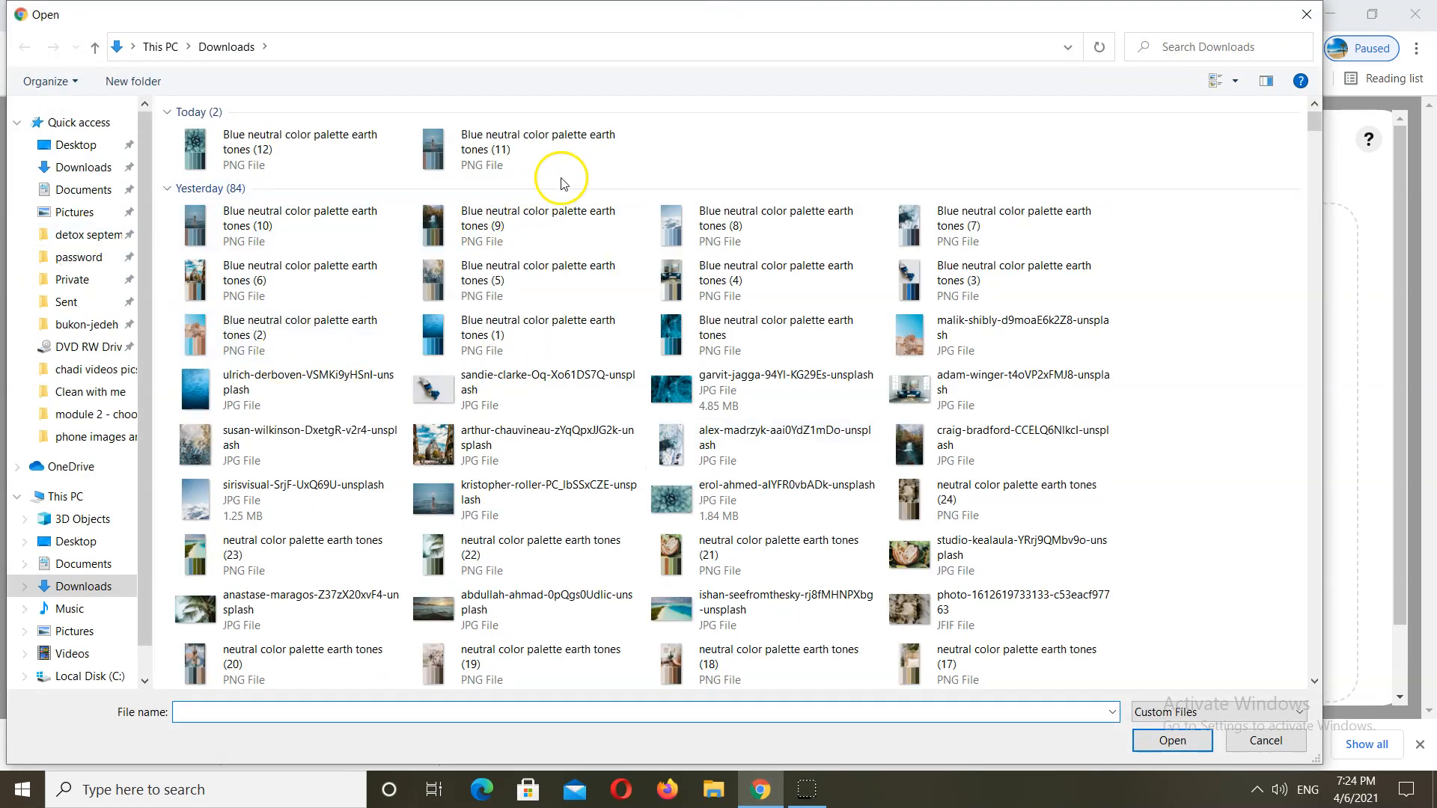
{"action": "left_click_drag", "start_coordinate": [165, 126], "coordinate": [877, 349]}
{"action": "left_click", "coordinate": [1190, 740]}
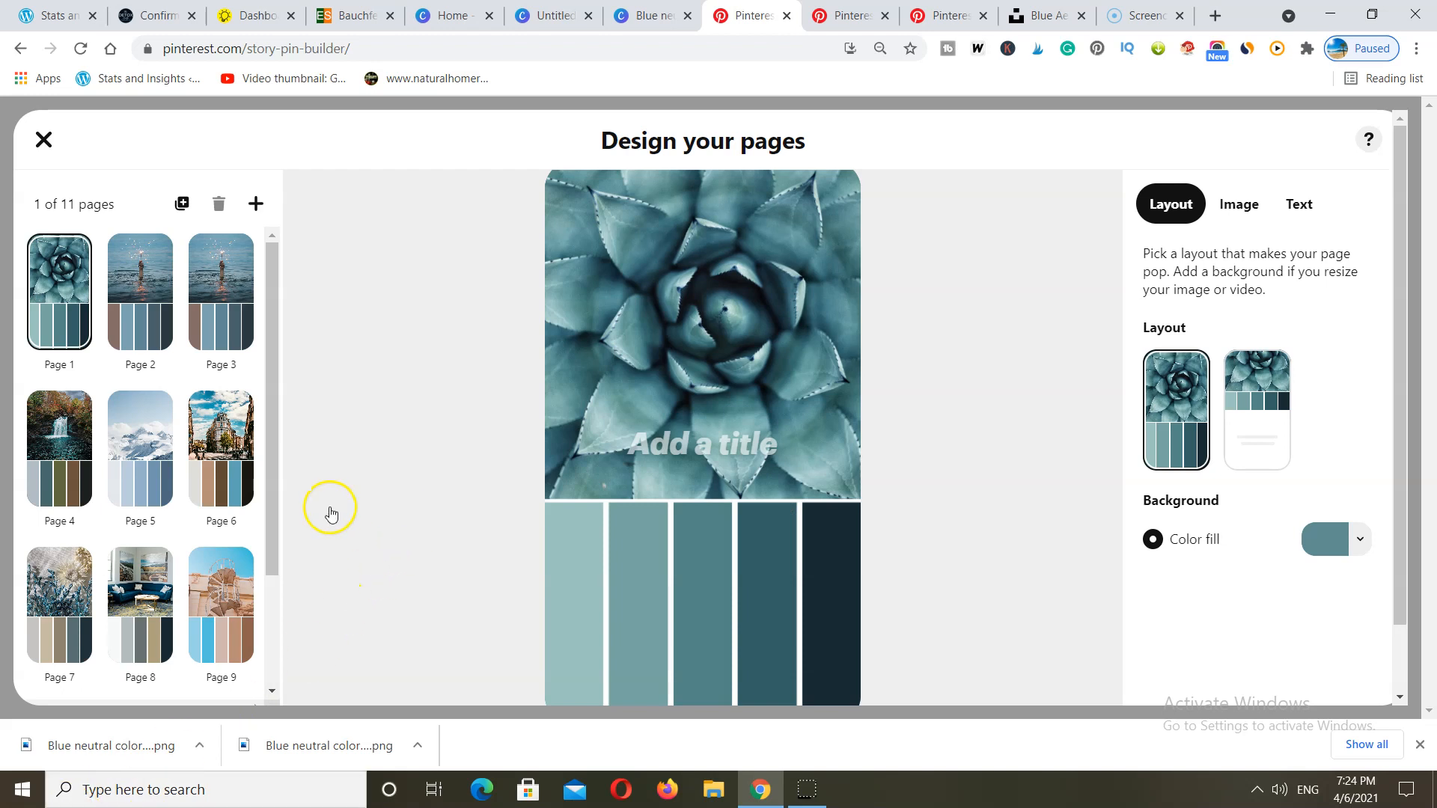
Step: Review the uploaded pages and delete the duplicate sparkler-over-water palette on page 2
{"action": "scroll", "coordinate": [110, 417], "scroll_direction": "down", "scroll_amount": 3}
{"action": "scroll", "coordinate": [173, 446], "scroll_direction": "up", "scroll_amount": 3}
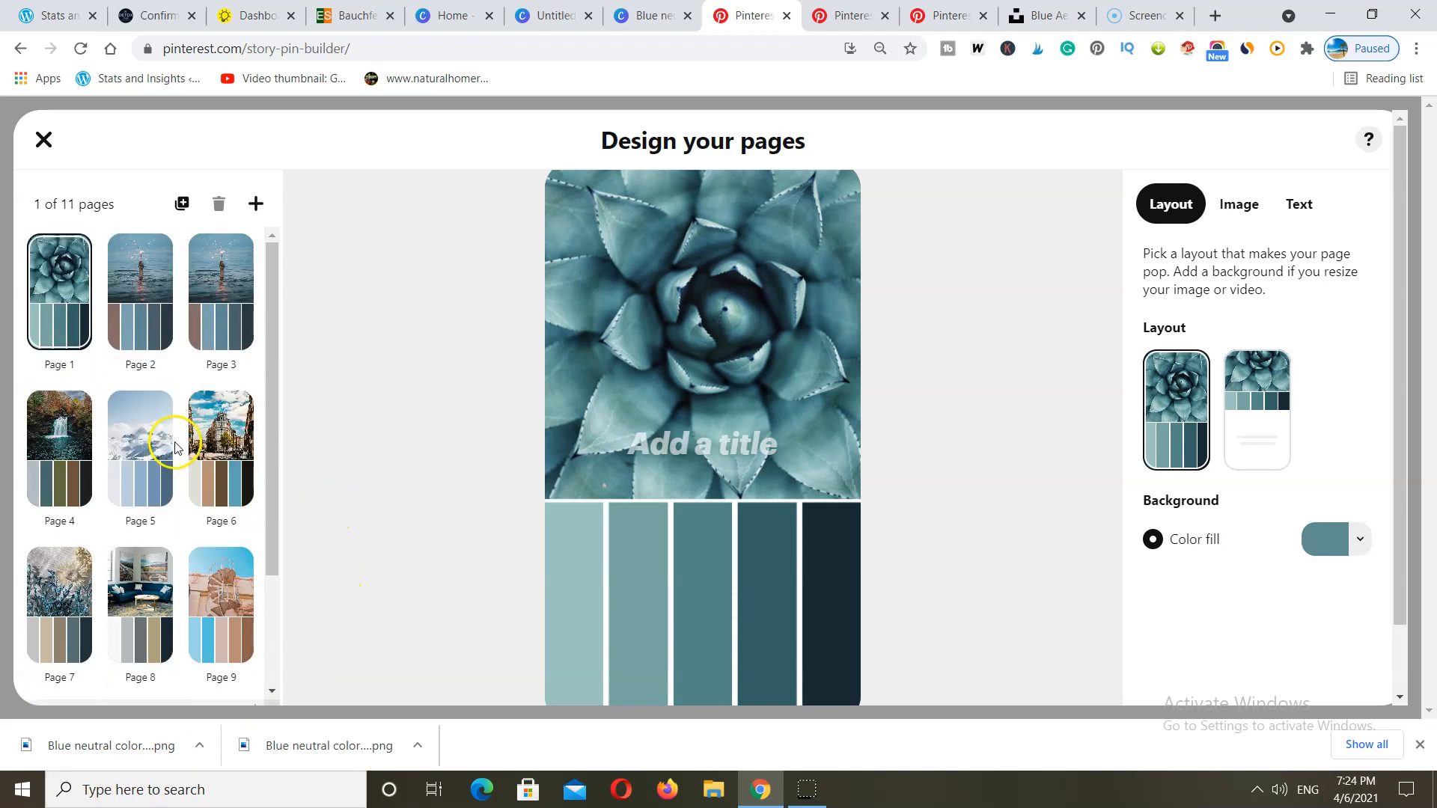
{"action": "scroll", "coordinate": [176, 454], "scroll_direction": "down", "scroll_amount": 1}
{"action": "scroll", "coordinate": [184, 453], "scroll_direction": "up", "scroll_amount": 1}
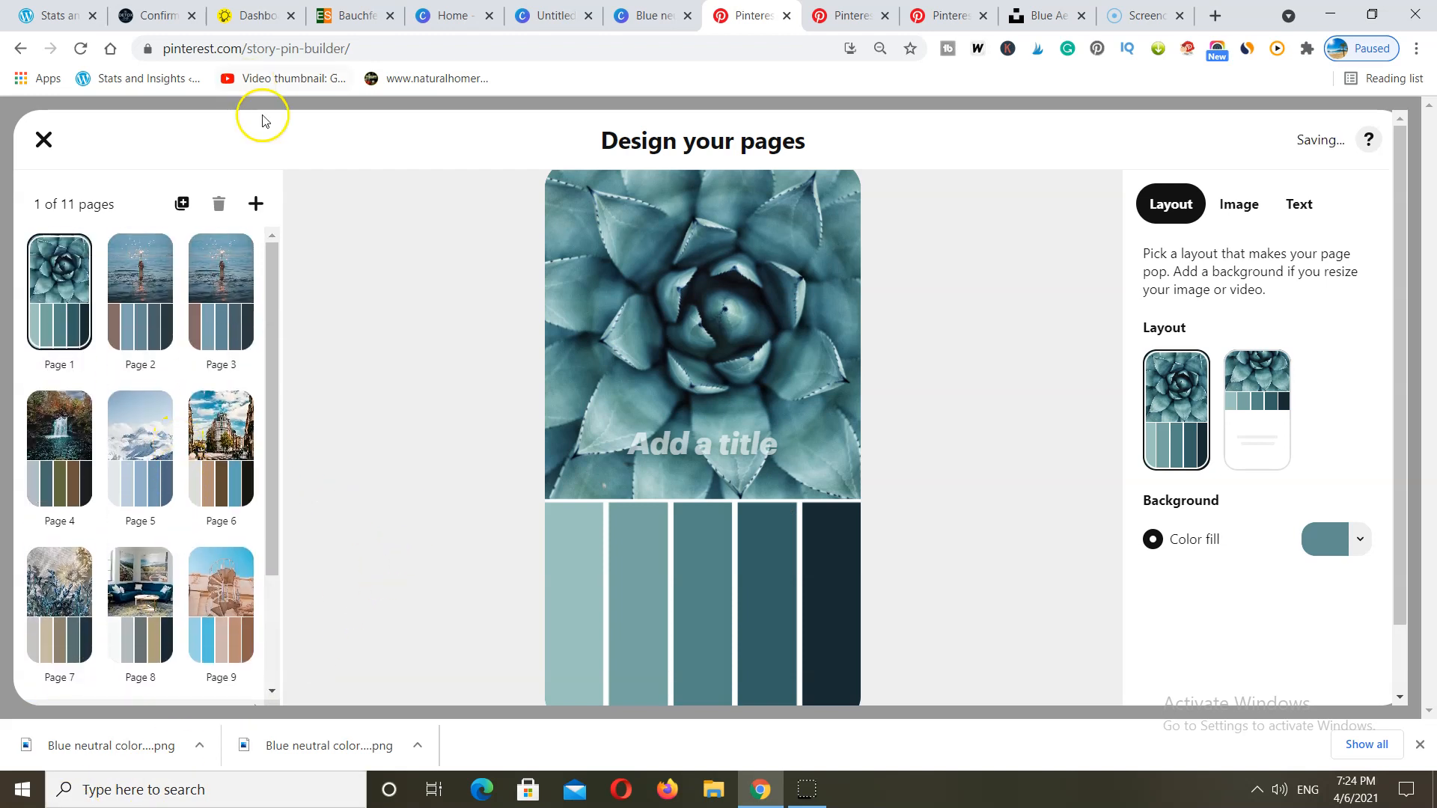
{"action": "left_click", "coordinate": [158, 303]}
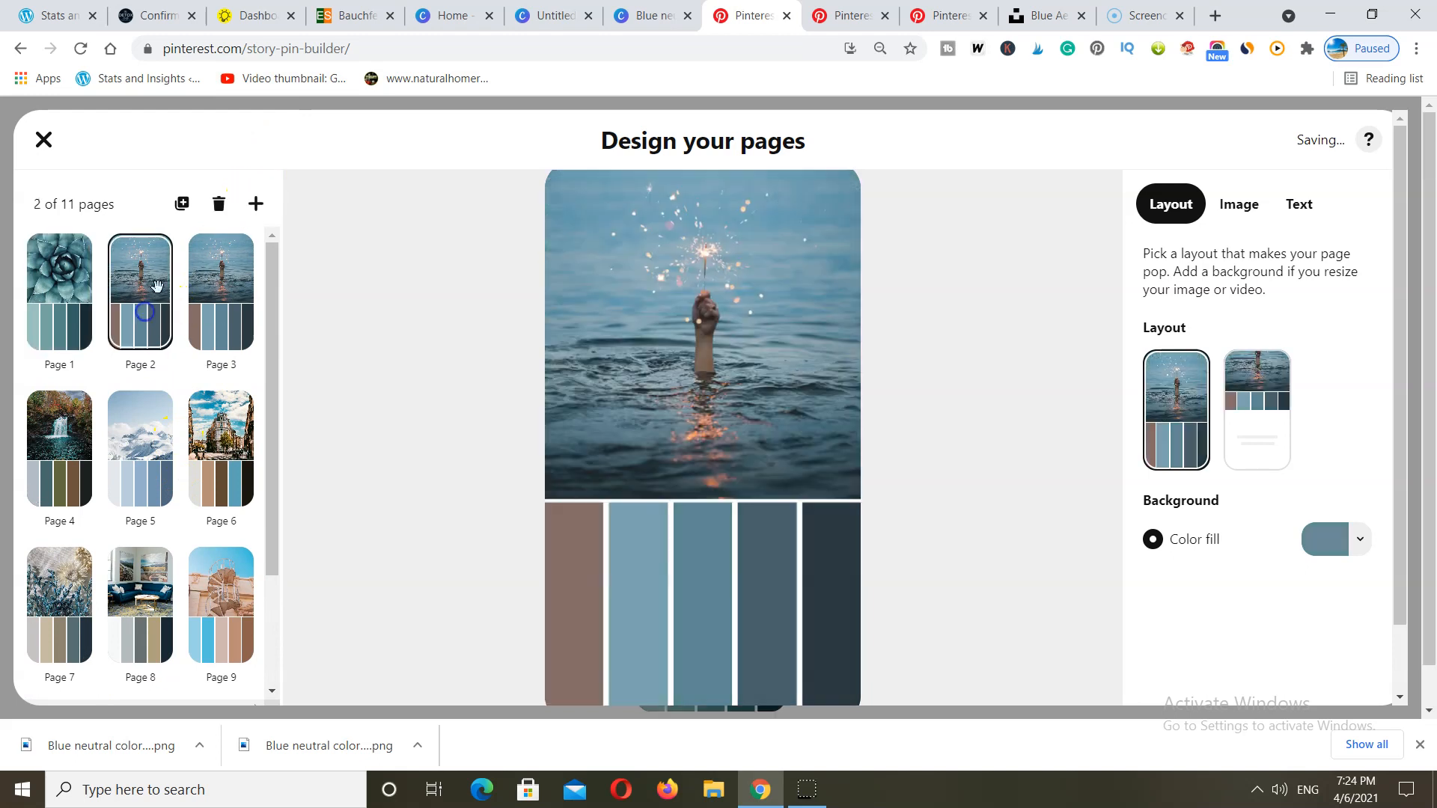
{"action": "left_click", "coordinate": [218, 204]}
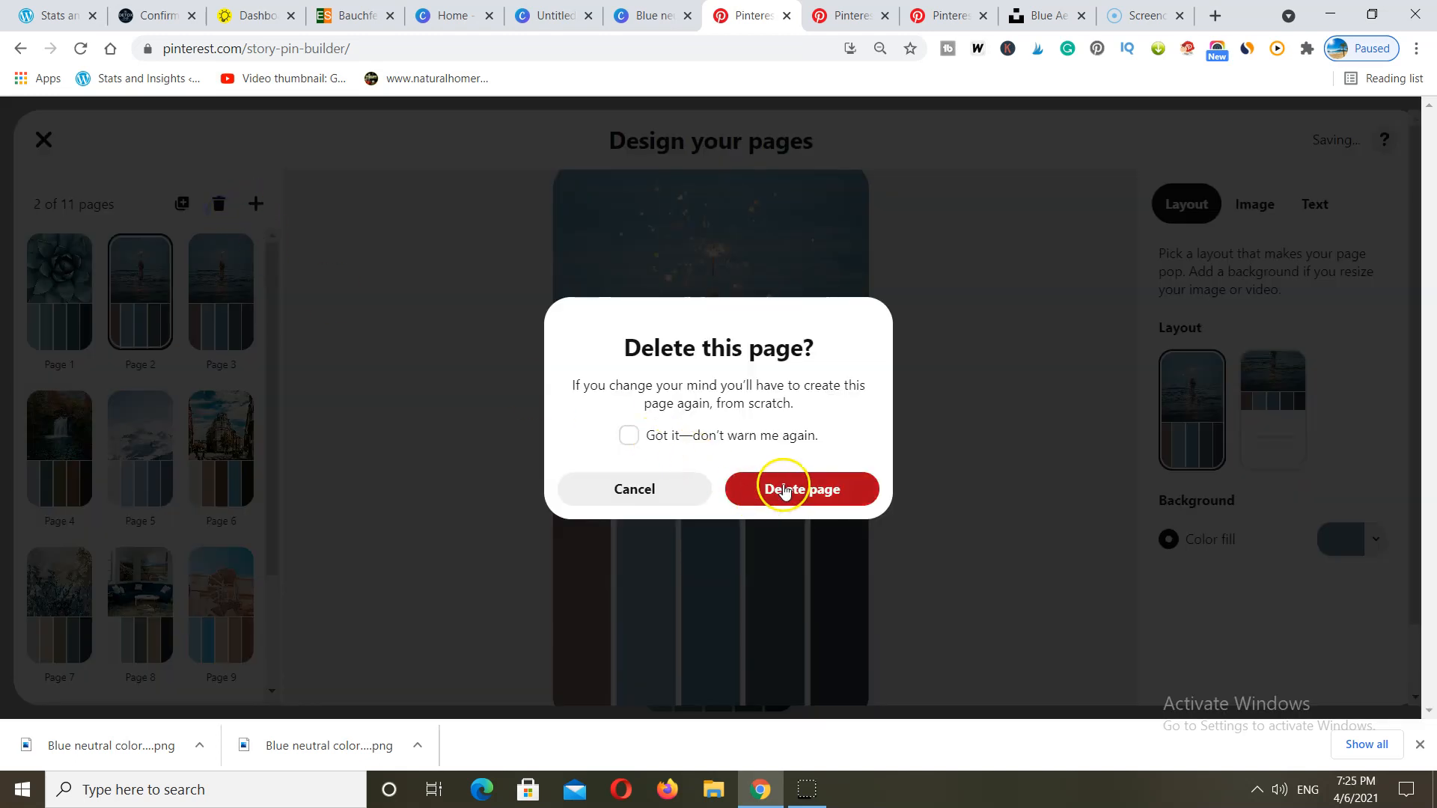
{"action": "left_click", "coordinate": [786, 488]}
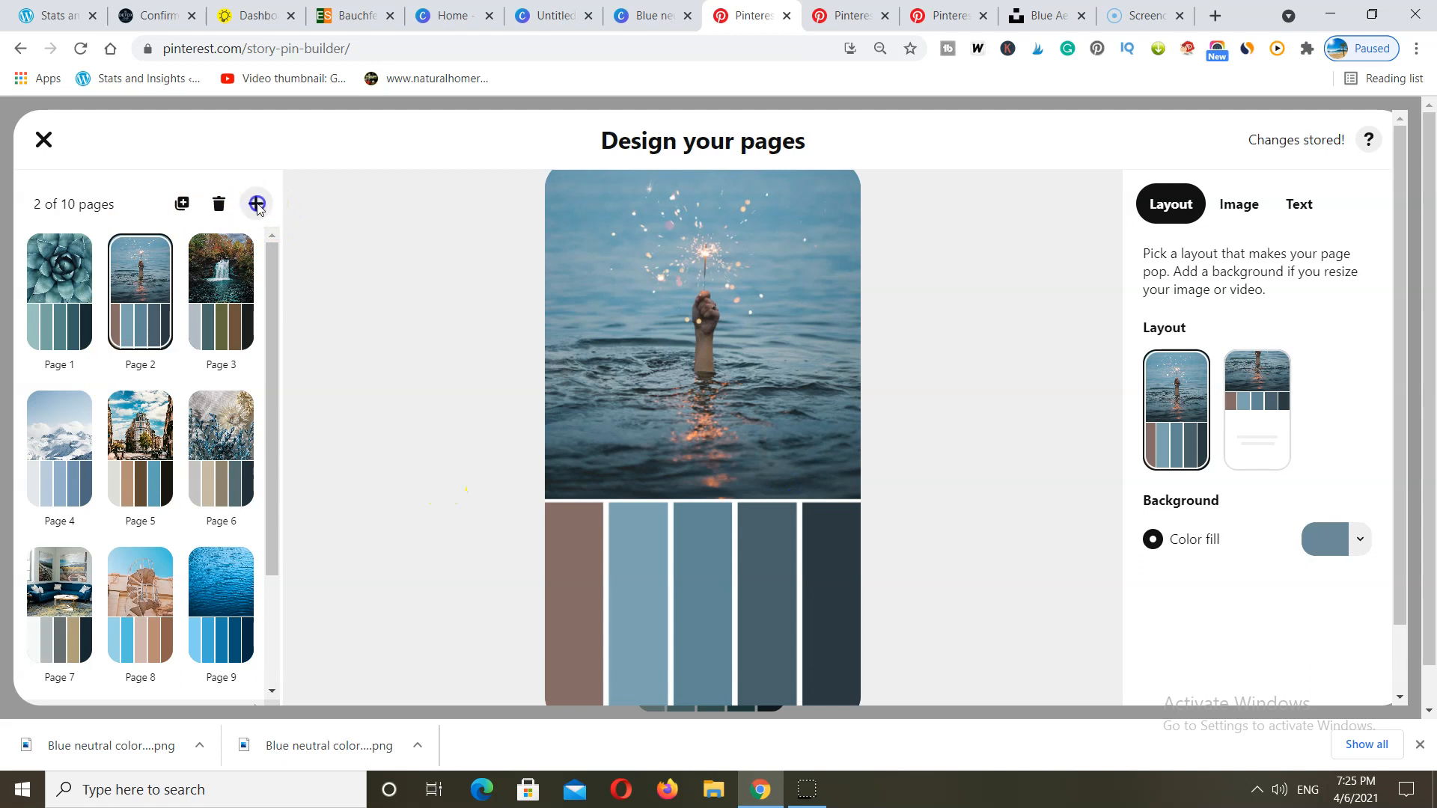
Step: Add "Blue neutral color palette earth tones (7)" from Downloads as a new page
{"action": "left_click", "coordinate": [257, 204]}
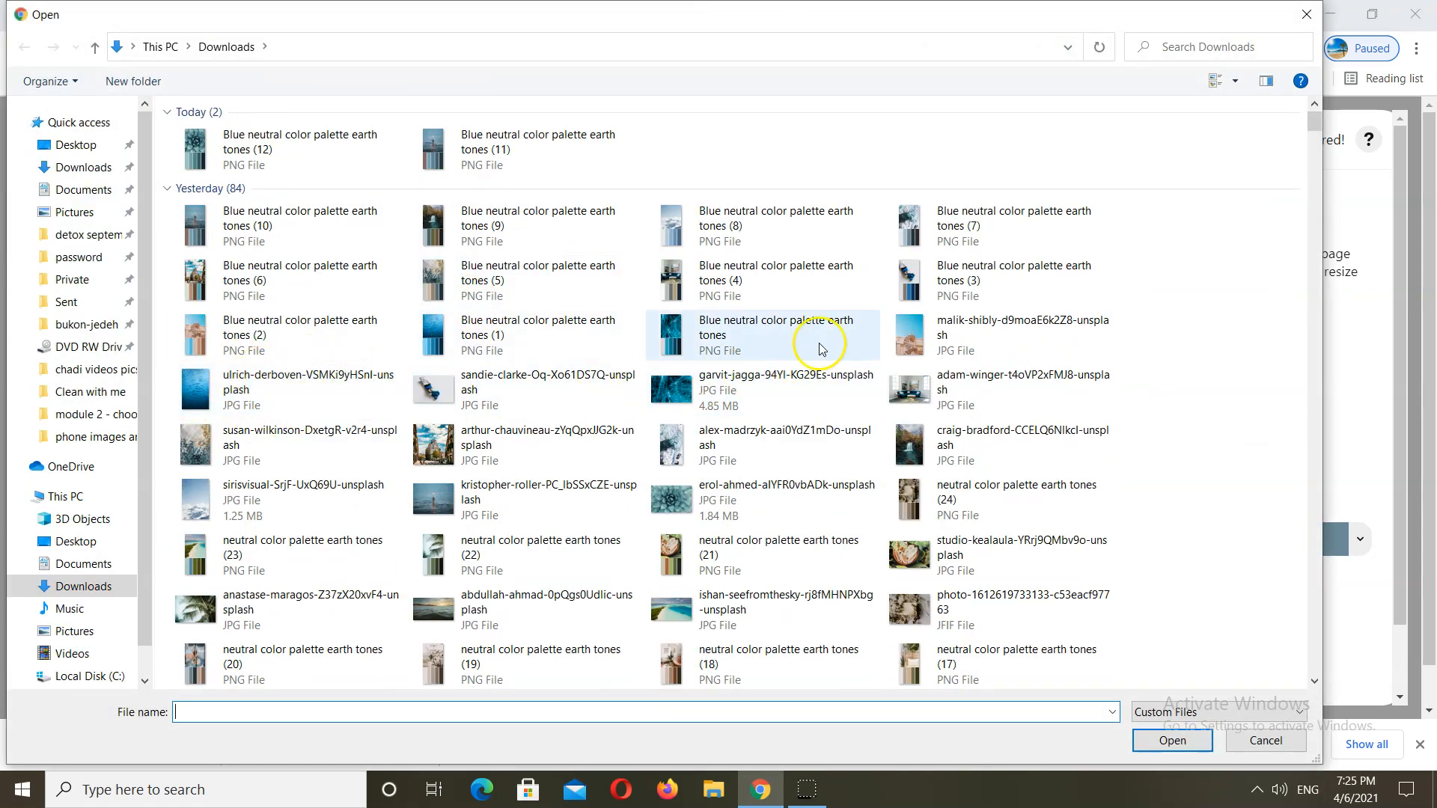
{"action": "left_click", "coordinate": [886, 208]}
{"action": "left_click_drag", "start_coordinate": [909, 259], "coordinate": [1010, 296]}
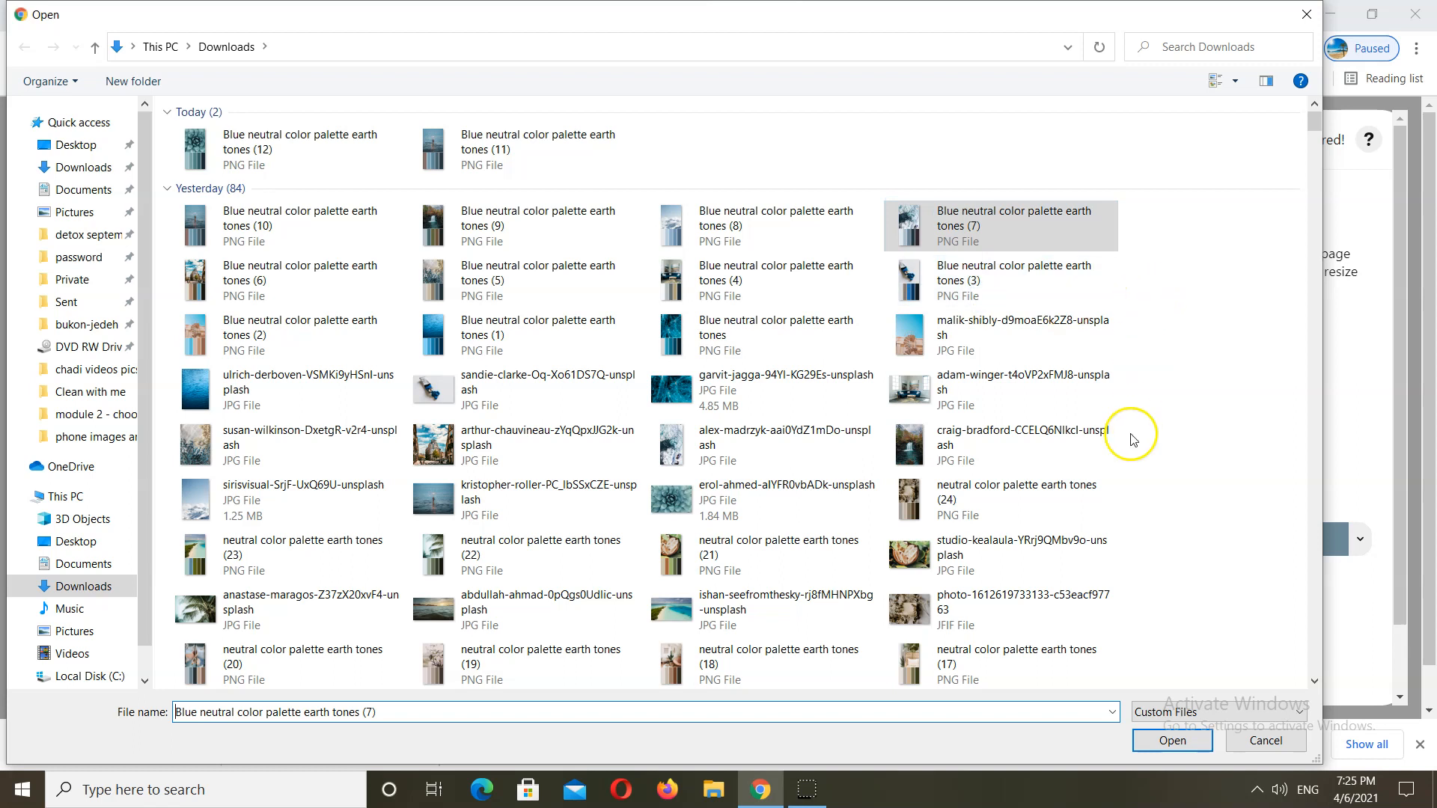
{"action": "left_click", "coordinate": [896, 216]}
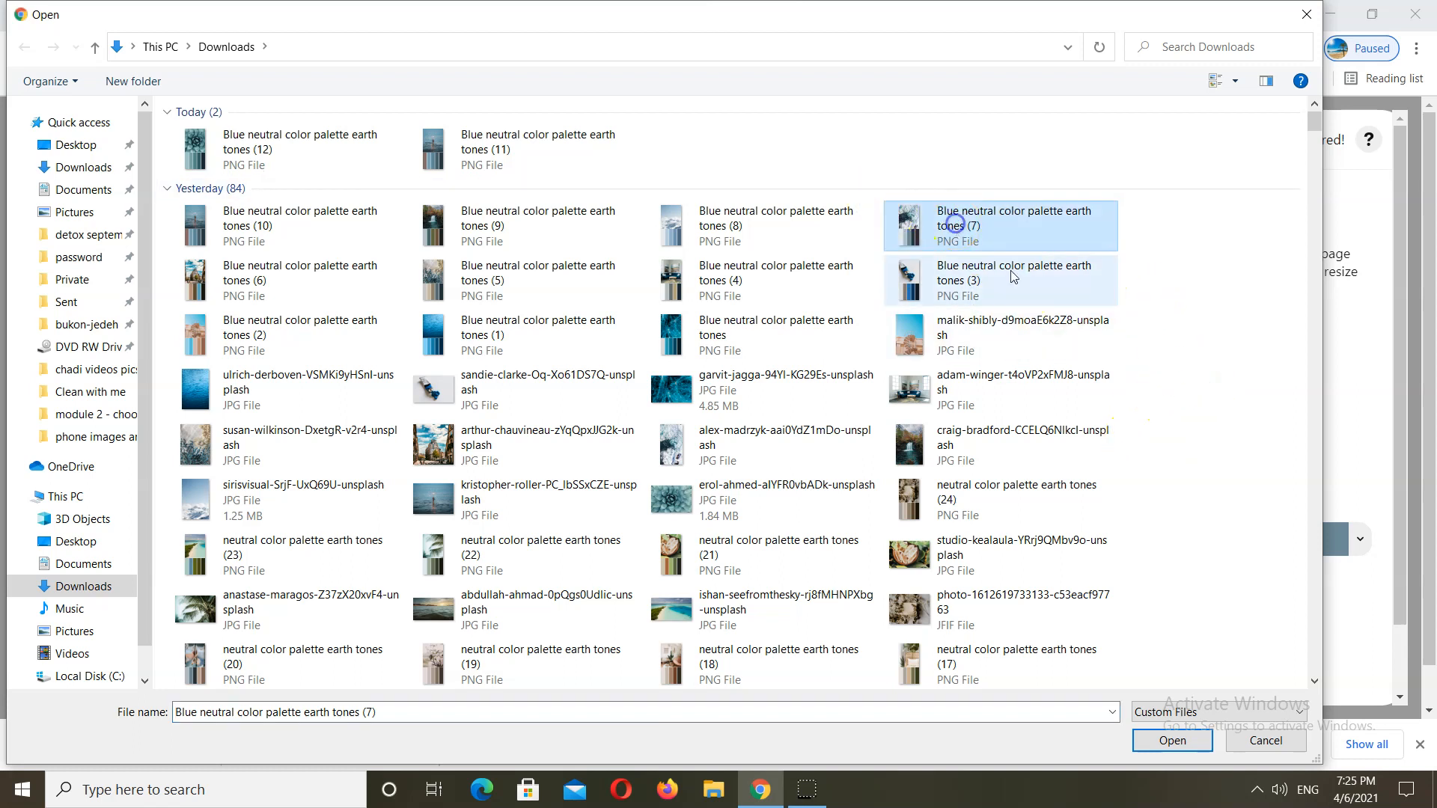
{"action": "left_click", "coordinate": [1172, 740]}
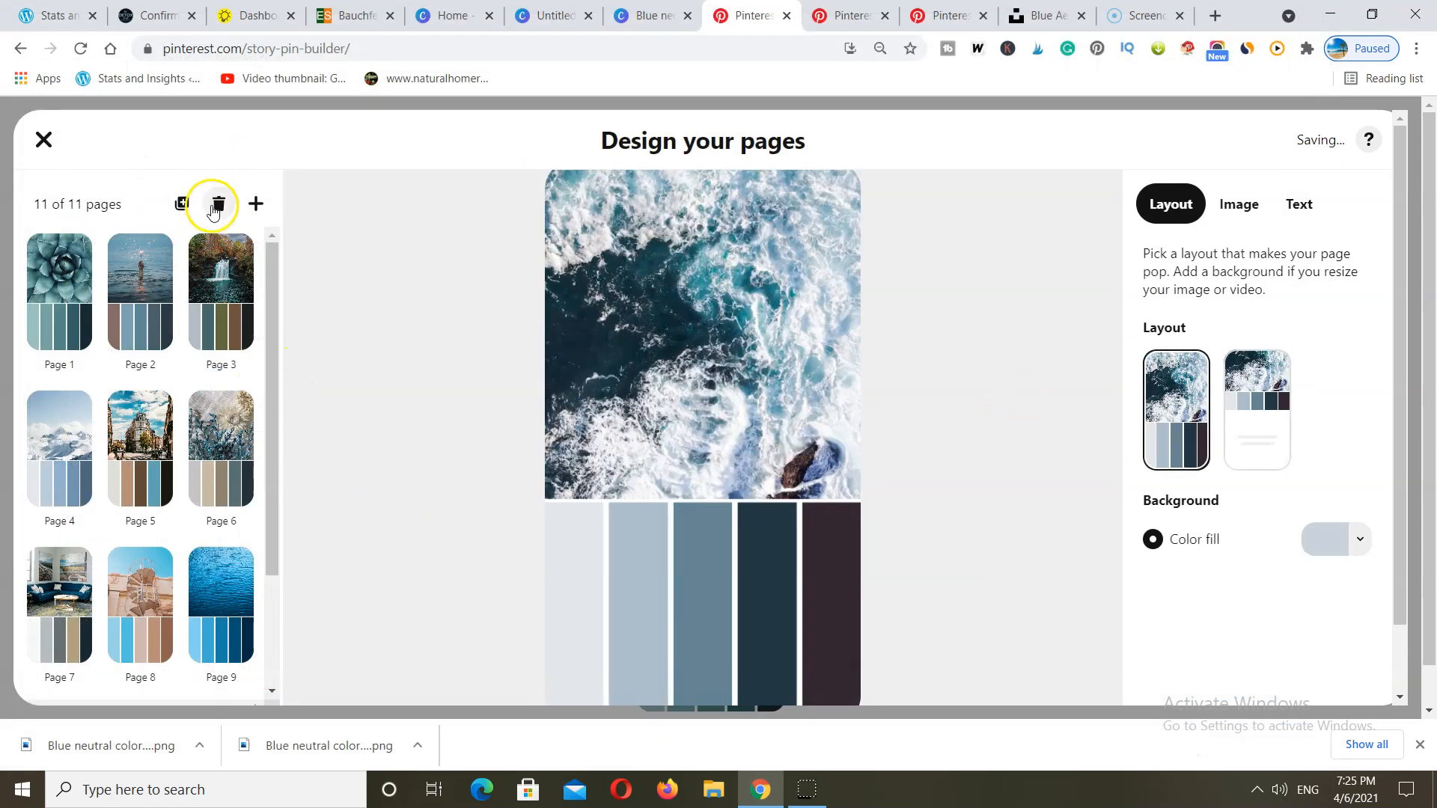
Step: Add "Blue neutral color palette earth tones (3)" as another page and review the complete page list
{"action": "left_click", "coordinate": [256, 204]}
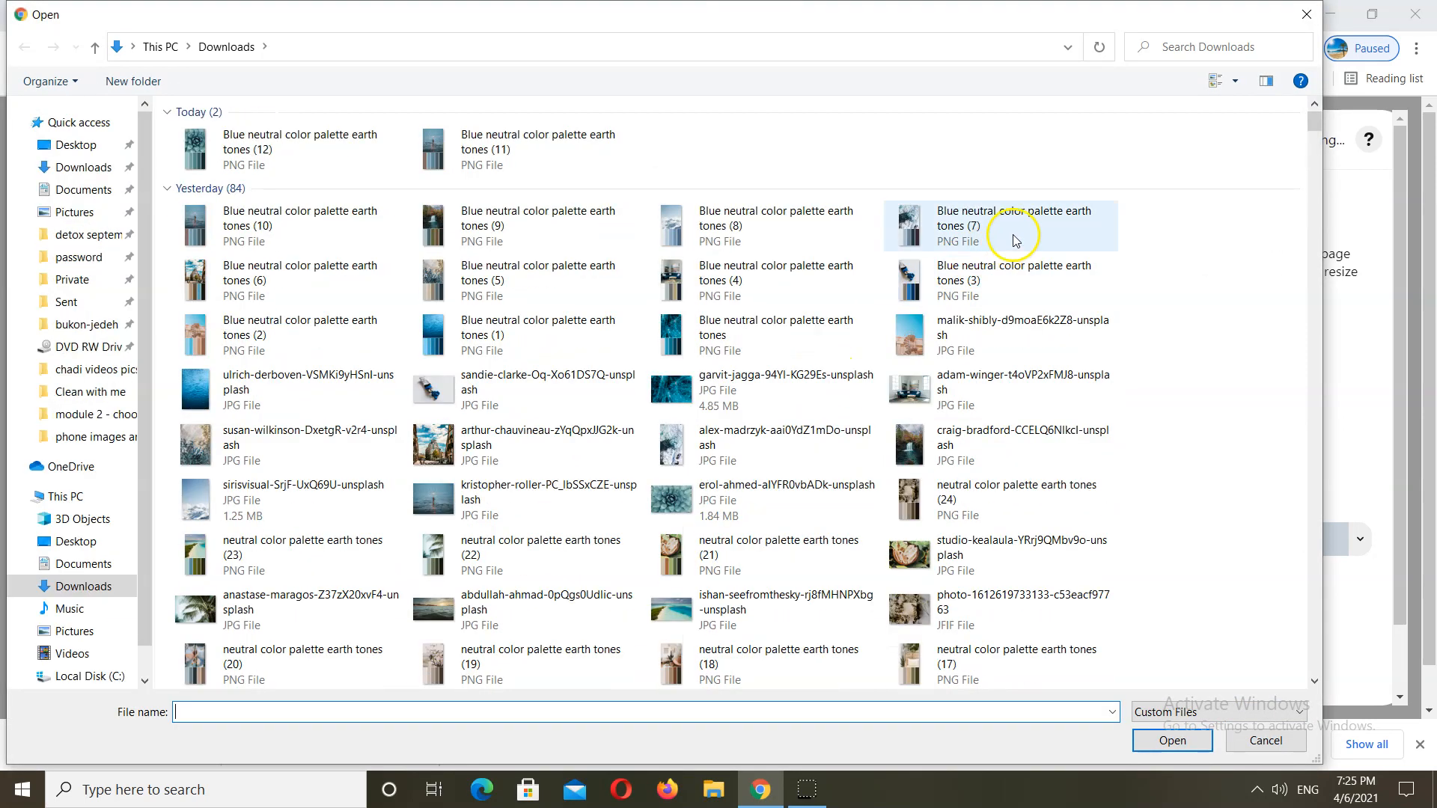
{"action": "left_click", "coordinate": [965, 285]}
{"action": "left_click", "coordinate": [1165, 741]}
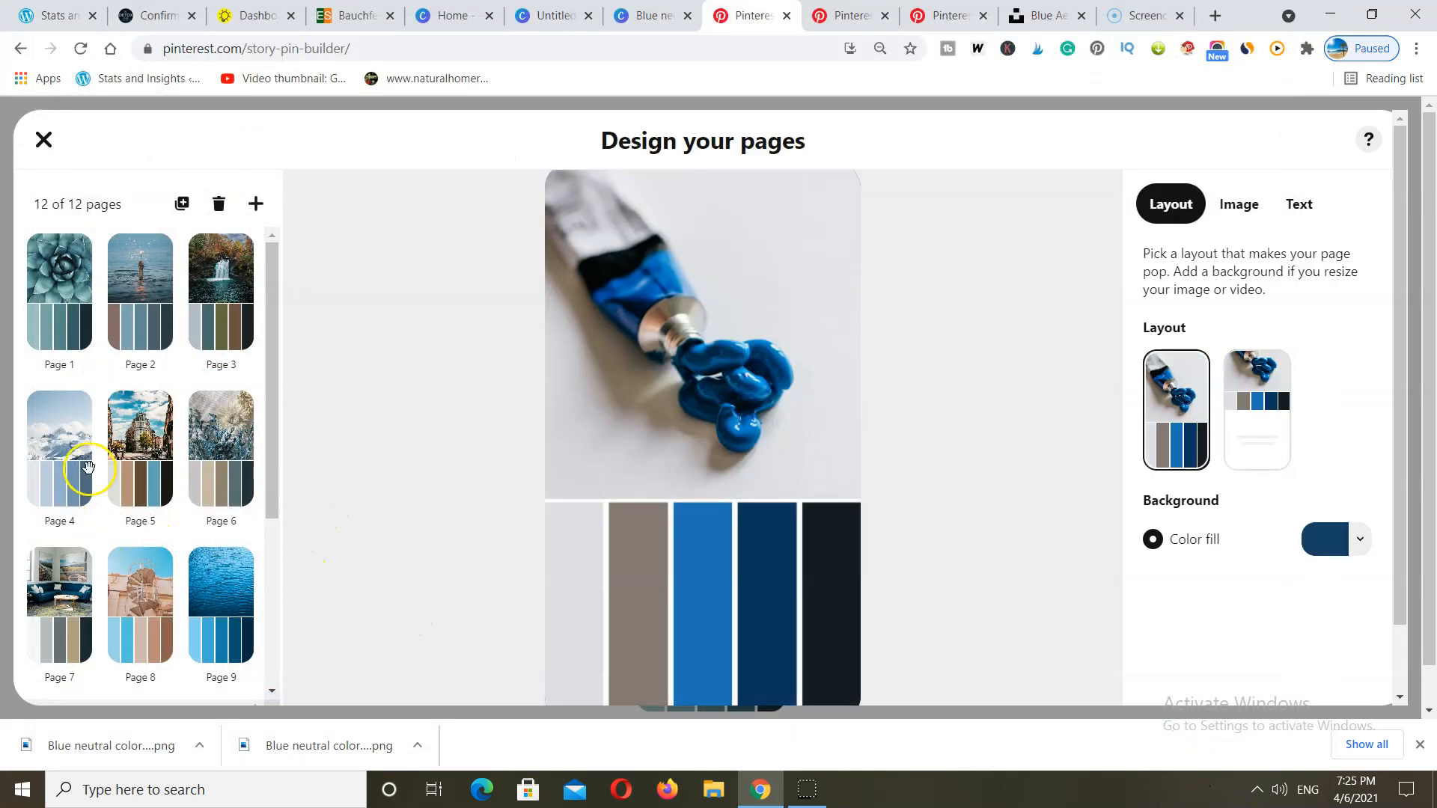
{"action": "scroll", "coordinate": [84, 471], "scroll_direction": "down", "scroll_amount": 4}
{"action": "scroll", "coordinate": [83, 472], "scroll_direction": "up", "scroll_amount": 4}
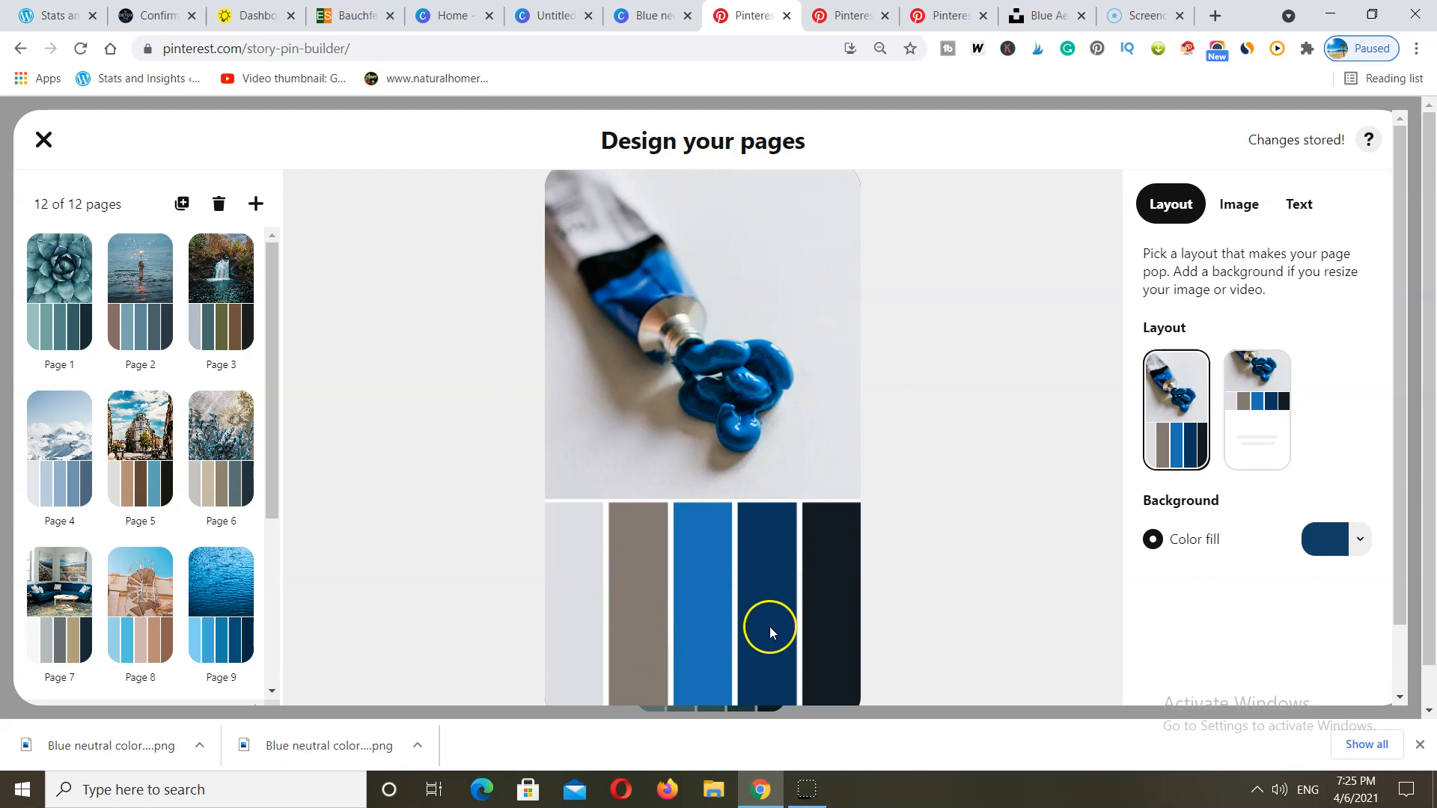
Step: Apply the layout with a description area to the blue paint tube page and set the description font to A-Frame
{"action": "left_click", "coordinate": [1253, 431]}
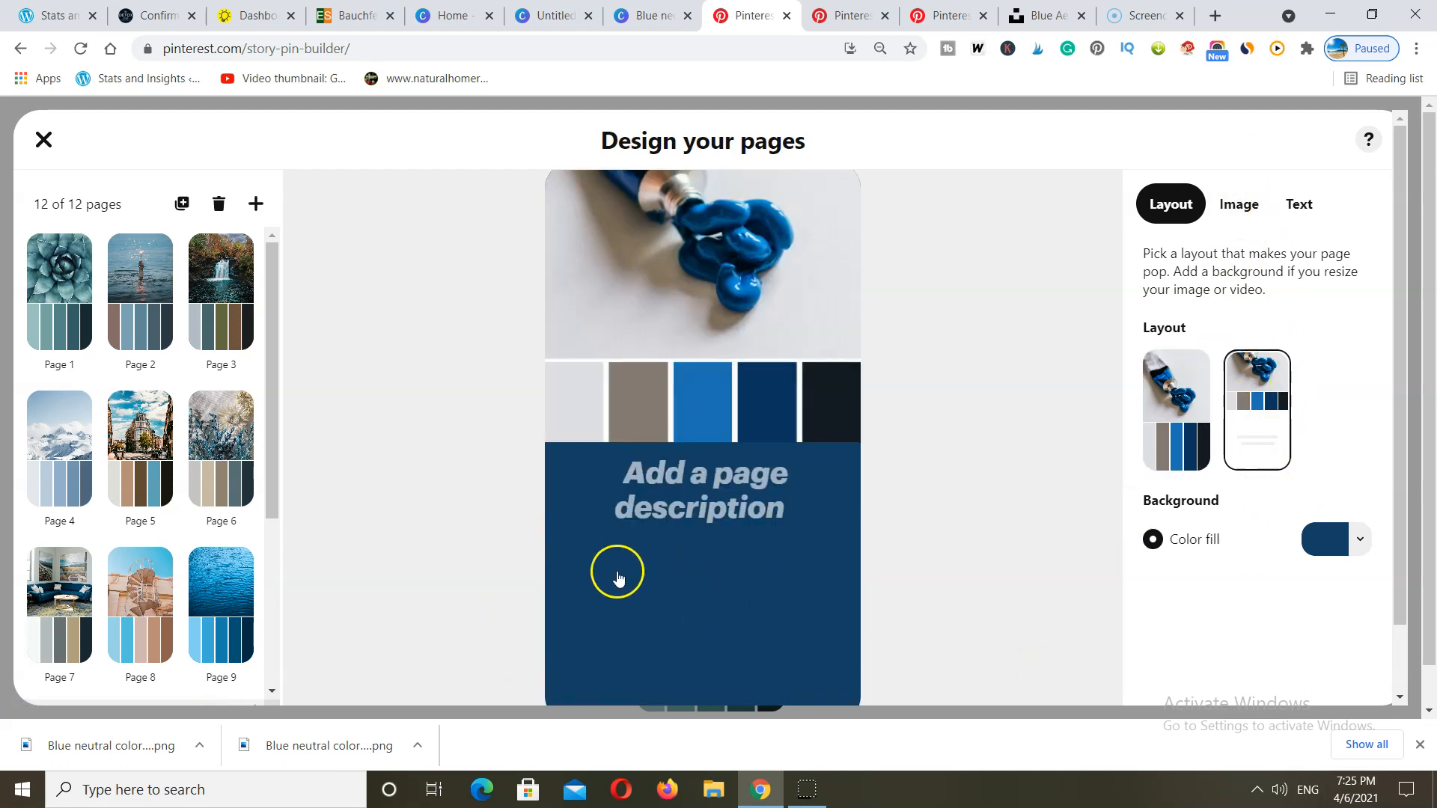
{"action": "left_click", "coordinate": [686, 498]}
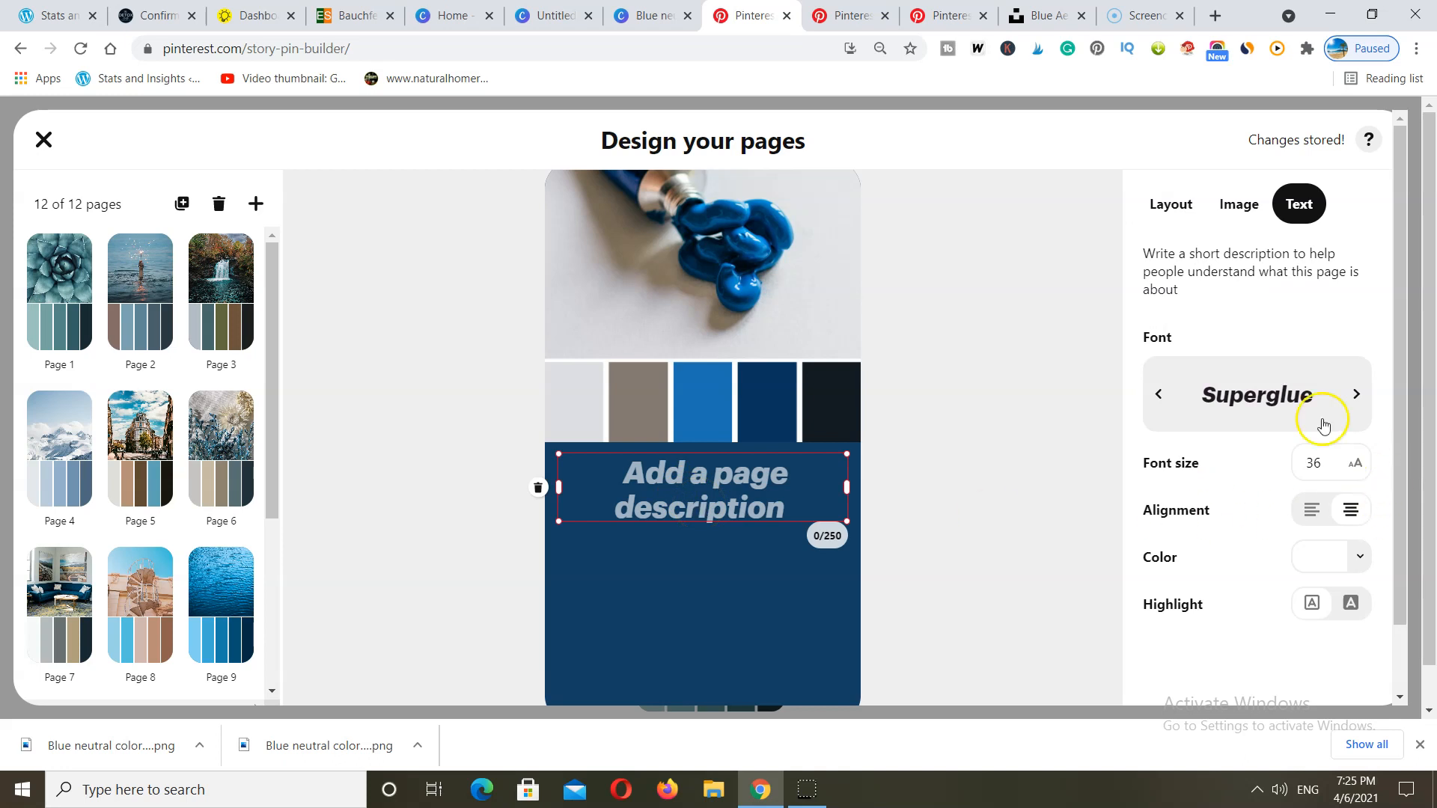
{"action": "left_click", "coordinate": [1356, 395]}
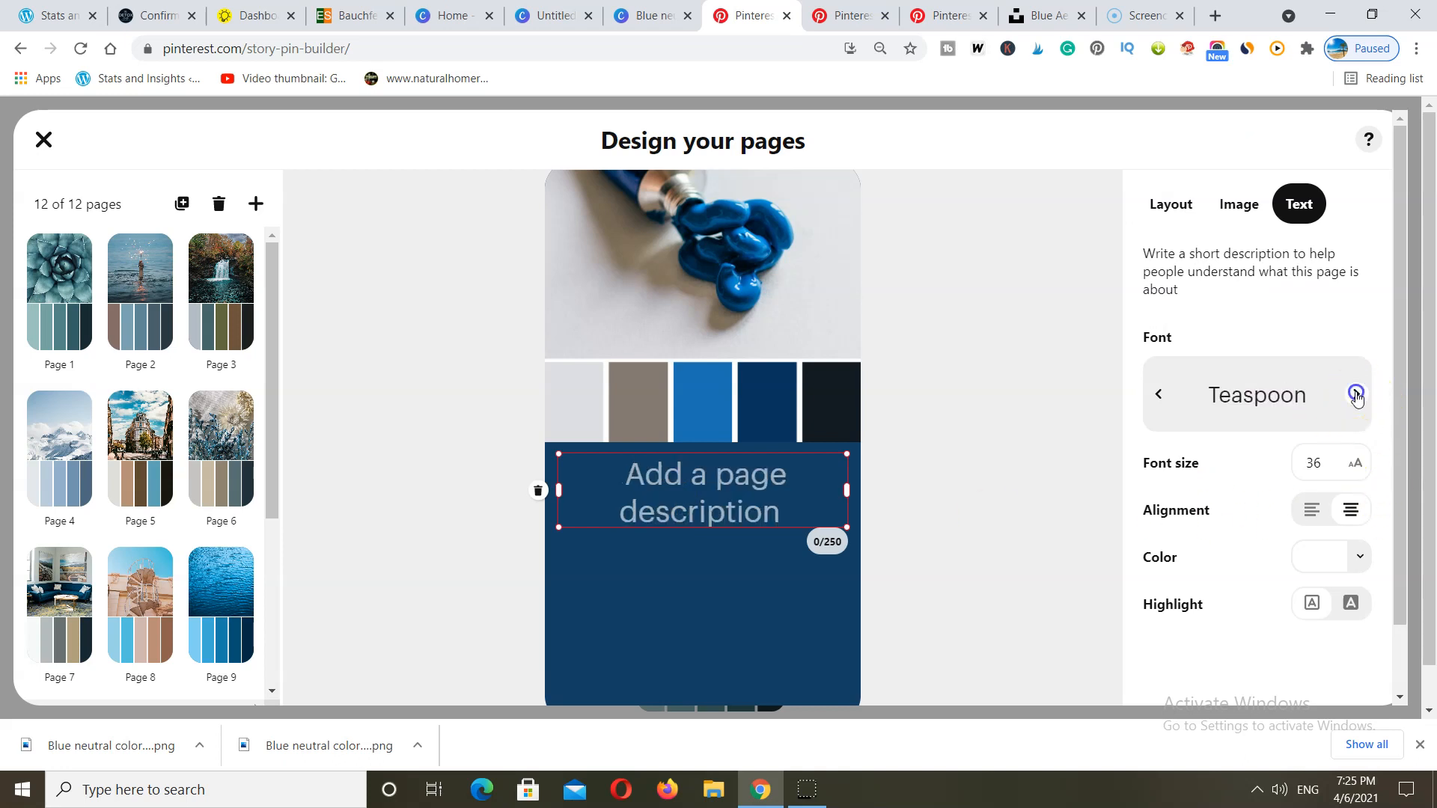
{"action": "left_click", "coordinate": [1356, 394]}
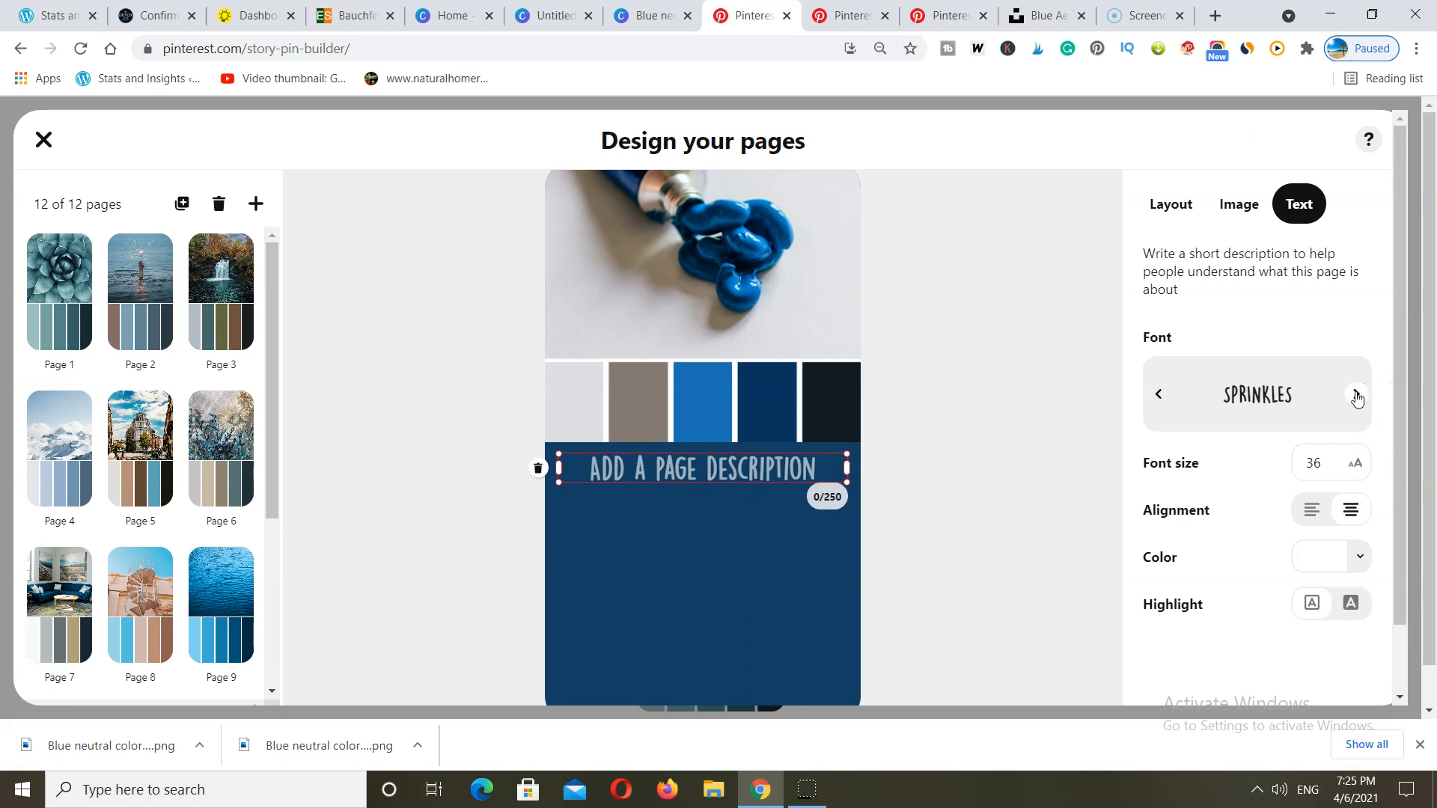
{"action": "left_click", "coordinate": [1355, 394]}
{"action": "left_click", "coordinate": [1323, 461]}
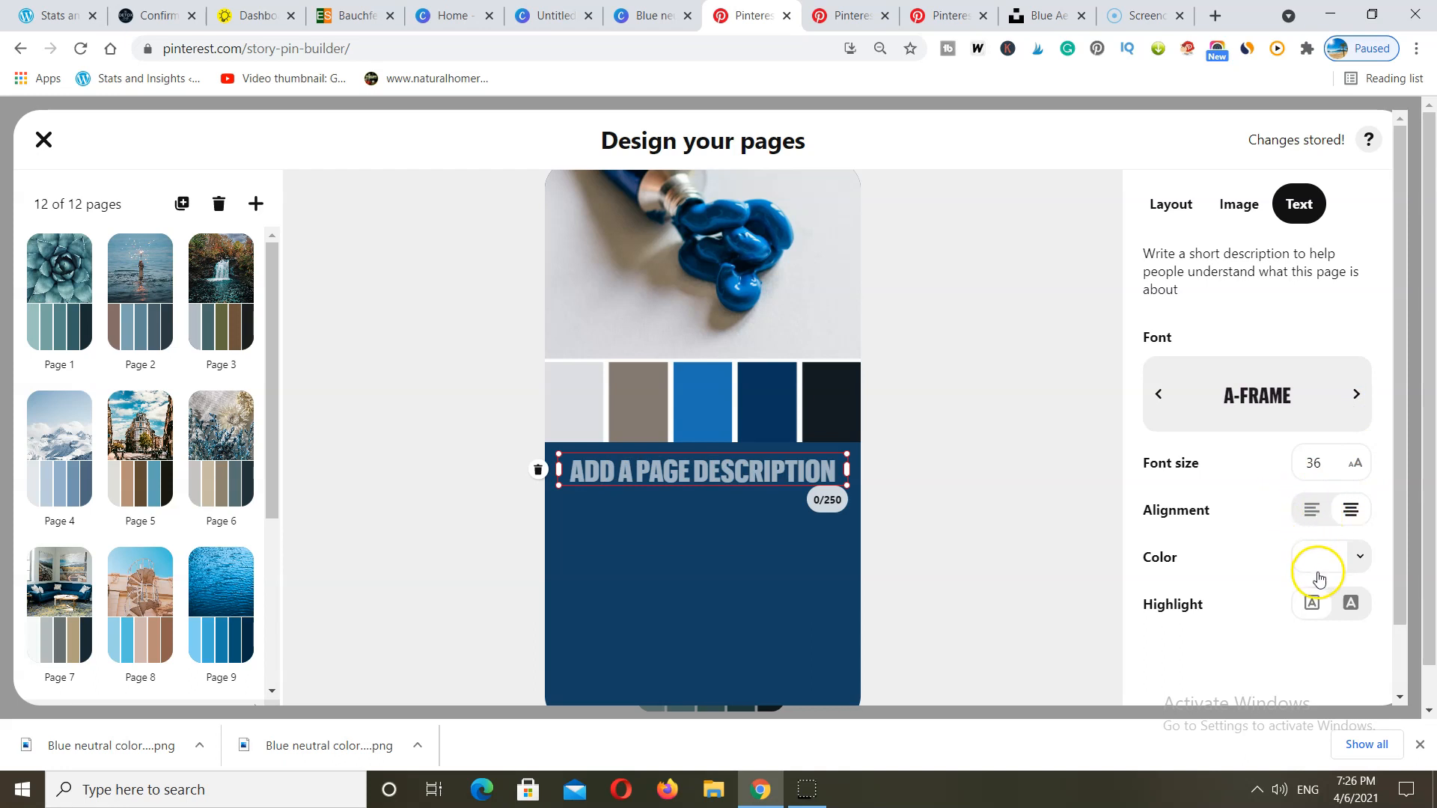
Step: Try the highlight options on the description text, restore the full-image layout and nudge the text placeholder slightly downward
{"action": "left_click", "coordinate": [1314, 606]}
{"action": "left_click", "coordinate": [1351, 605]}
{"action": "left_click", "coordinate": [1313, 607]}
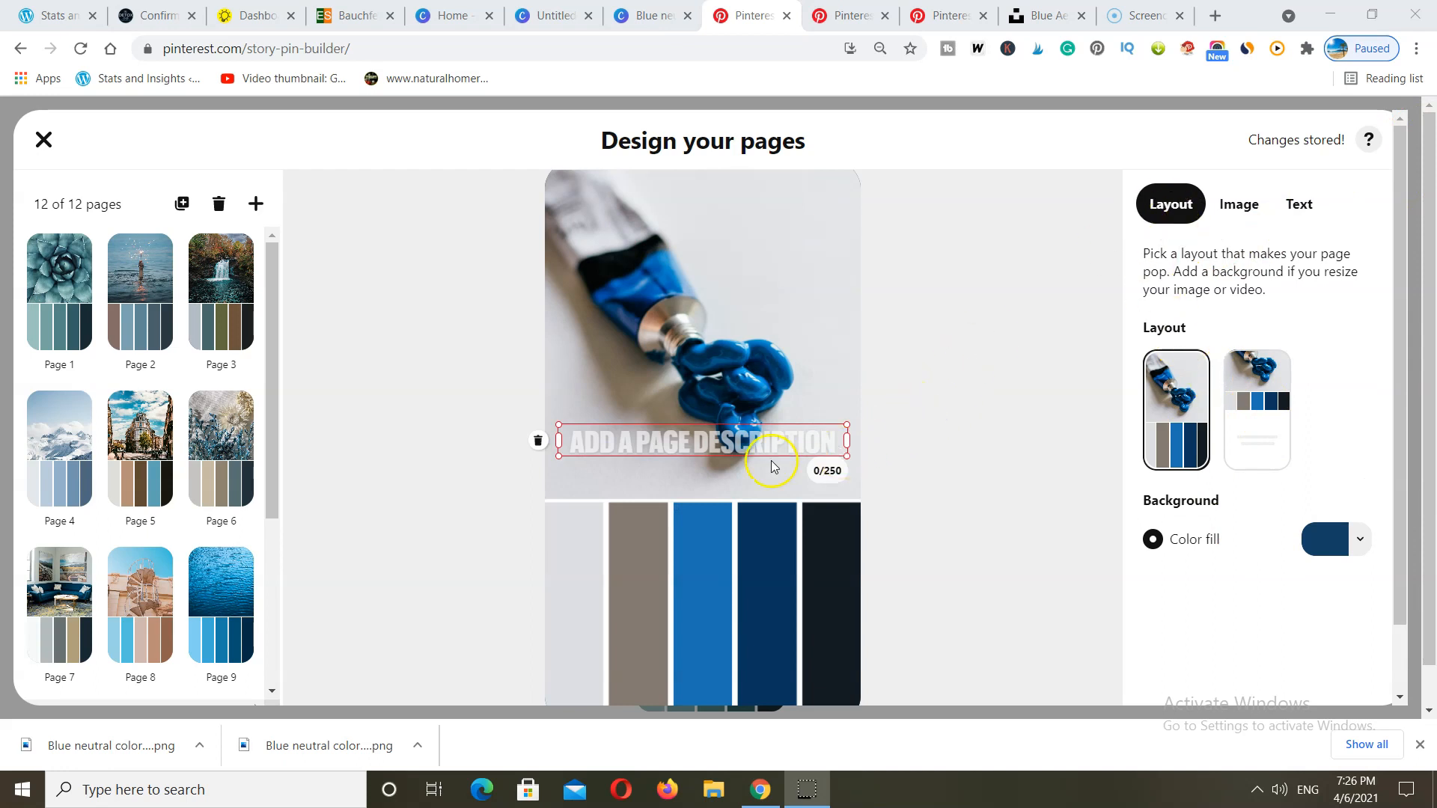
{"action": "scroll", "coordinate": [725, 447], "scroll_direction": "down", "scroll_amount": 2}
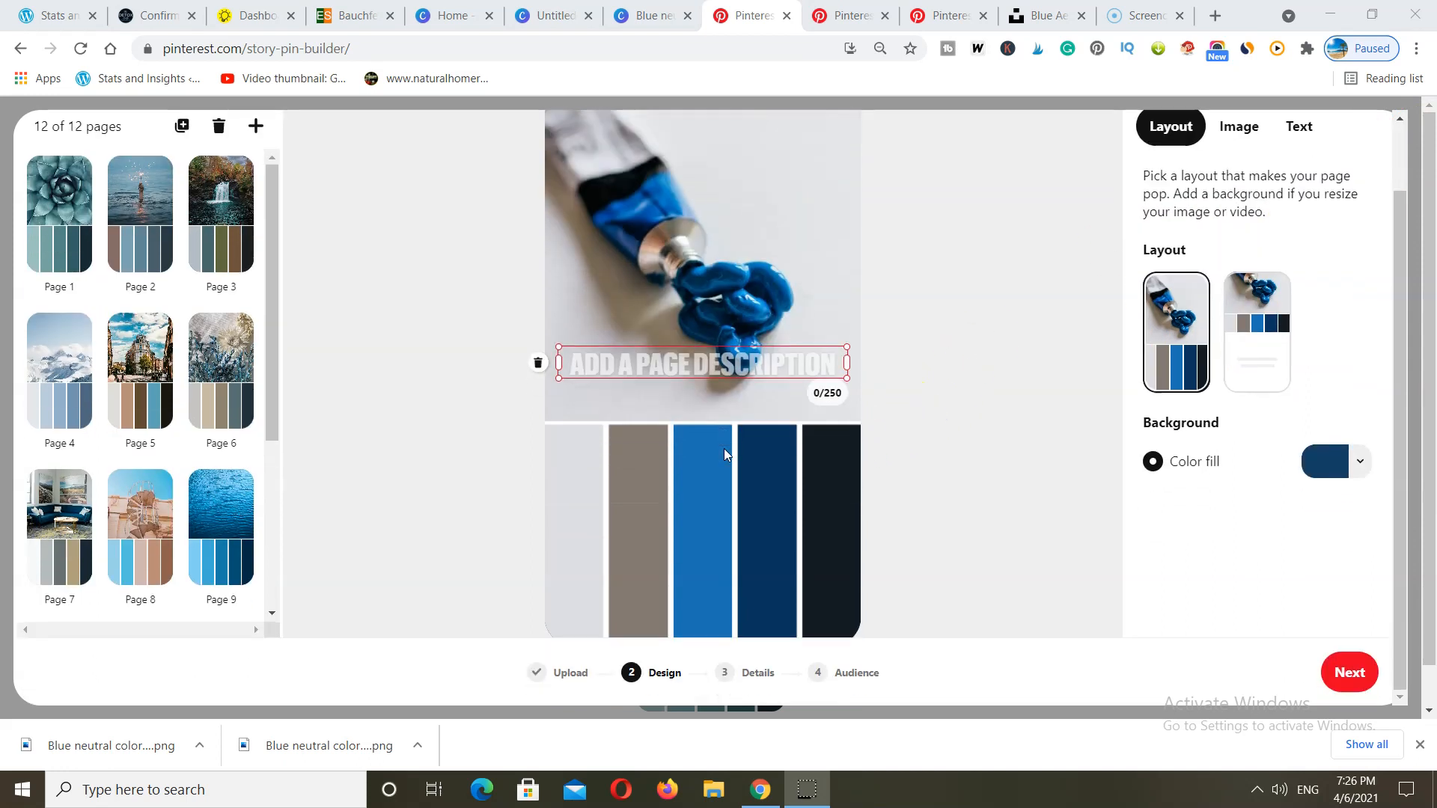
{"action": "scroll", "coordinate": [725, 448], "scroll_direction": "up", "scroll_amount": 2}
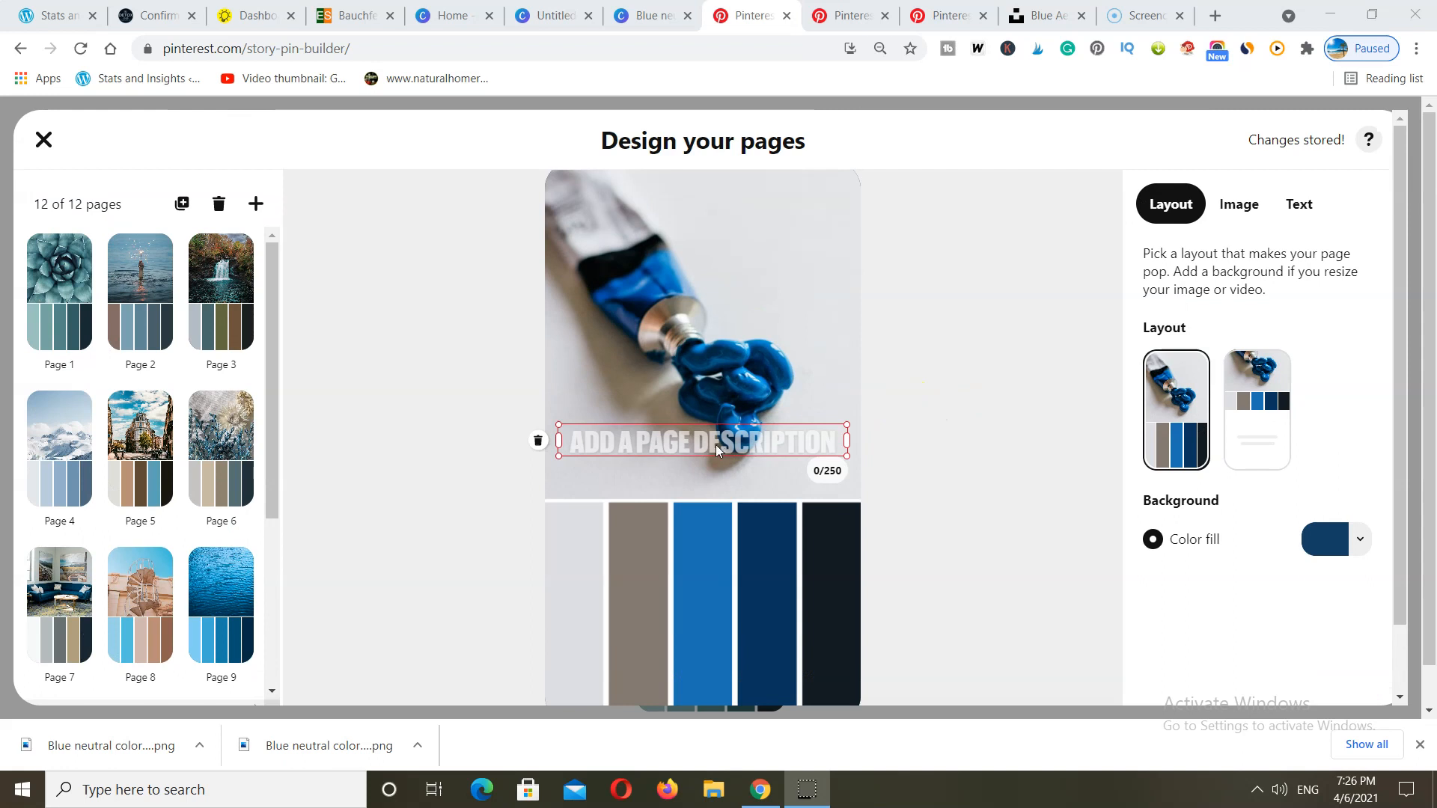
{"action": "left_click_drag", "start_coordinate": [693, 435], "coordinate": [693, 438]}
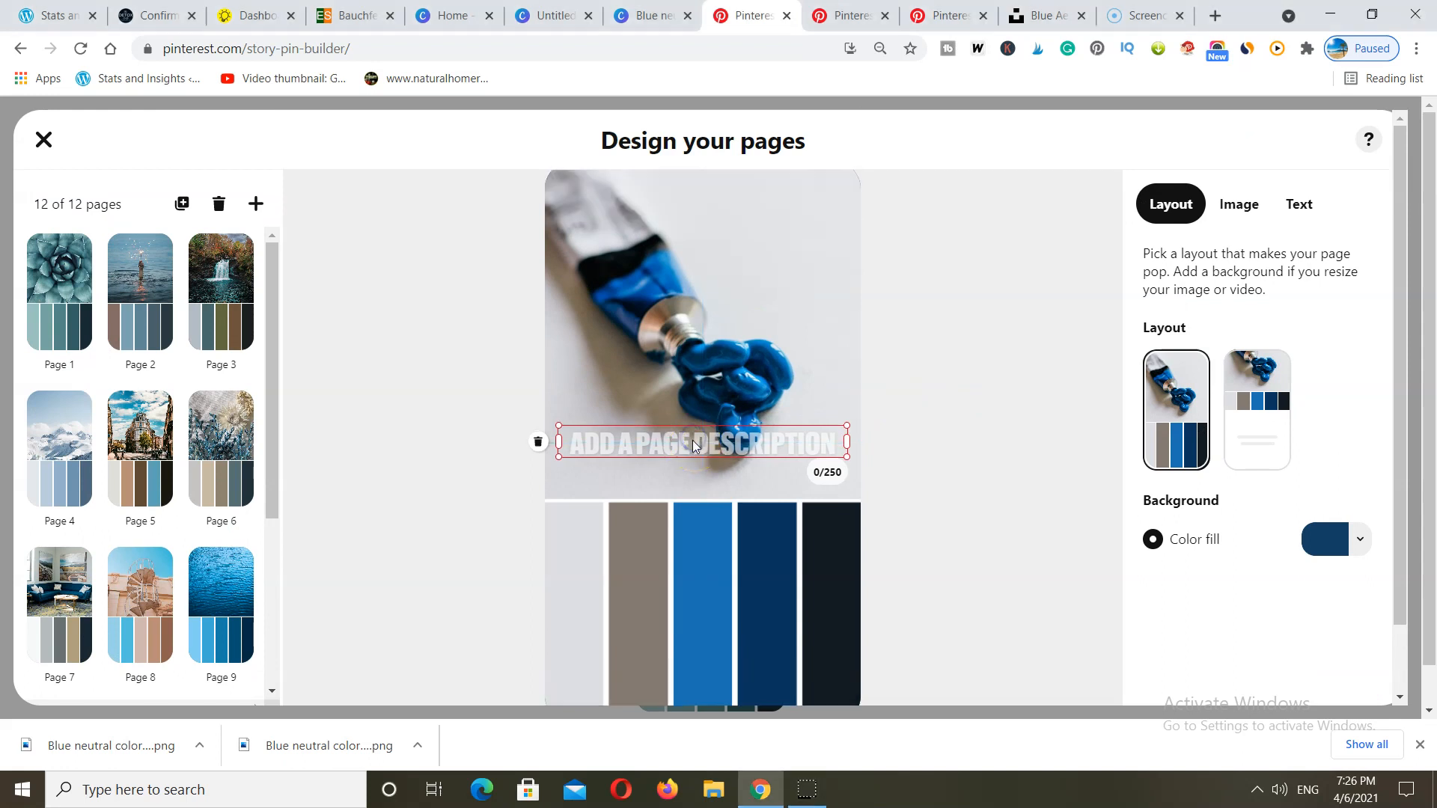
Step: Open the title text on the succulent page for editing, leave it empty and proceed to the Story Pin's details
{"action": "left_click", "coordinate": [57, 302]}
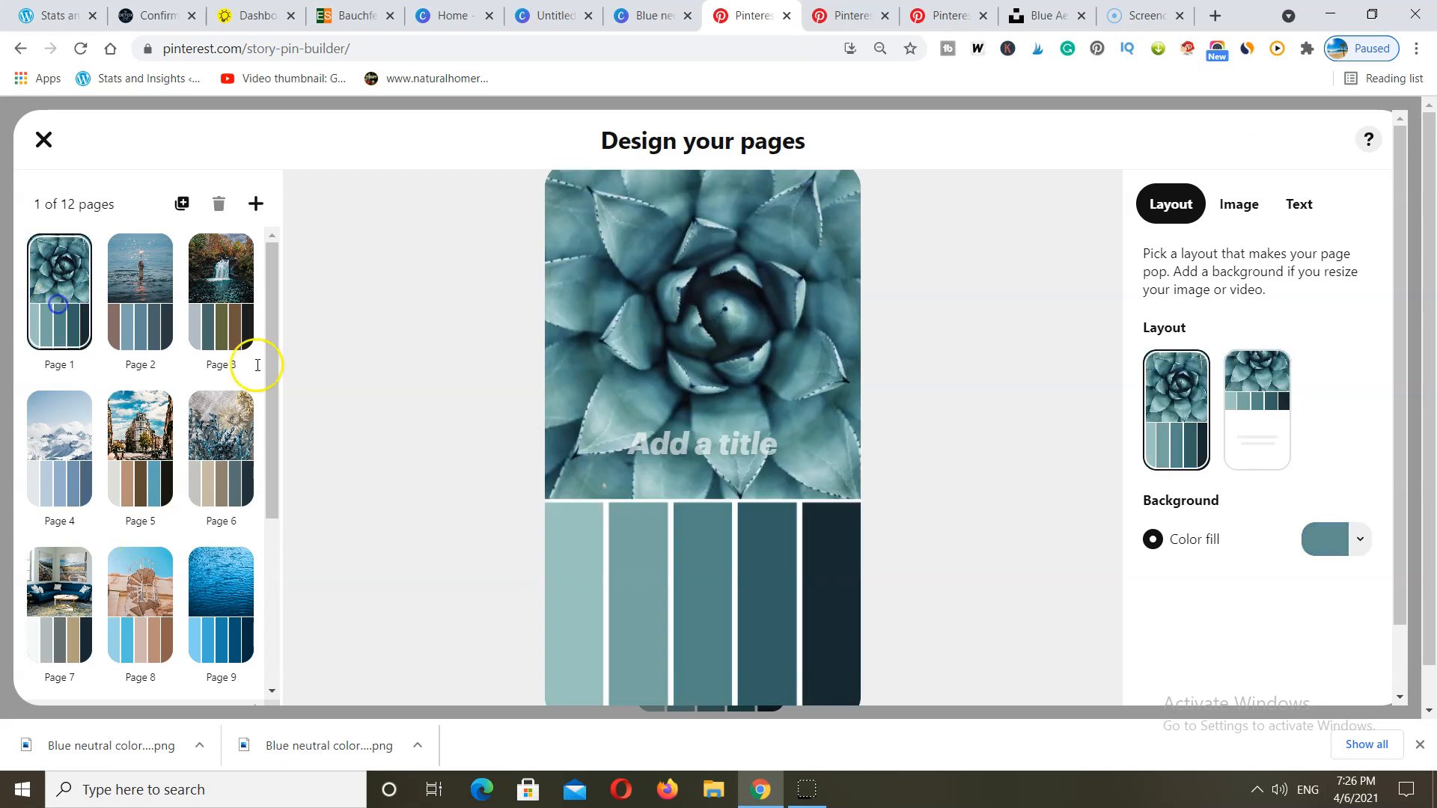
{"action": "left_click", "coordinate": [703, 444]}
{"action": "left_click", "coordinate": [693, 446]}
{"action": "left_click", "coordinate": [703, 444]}
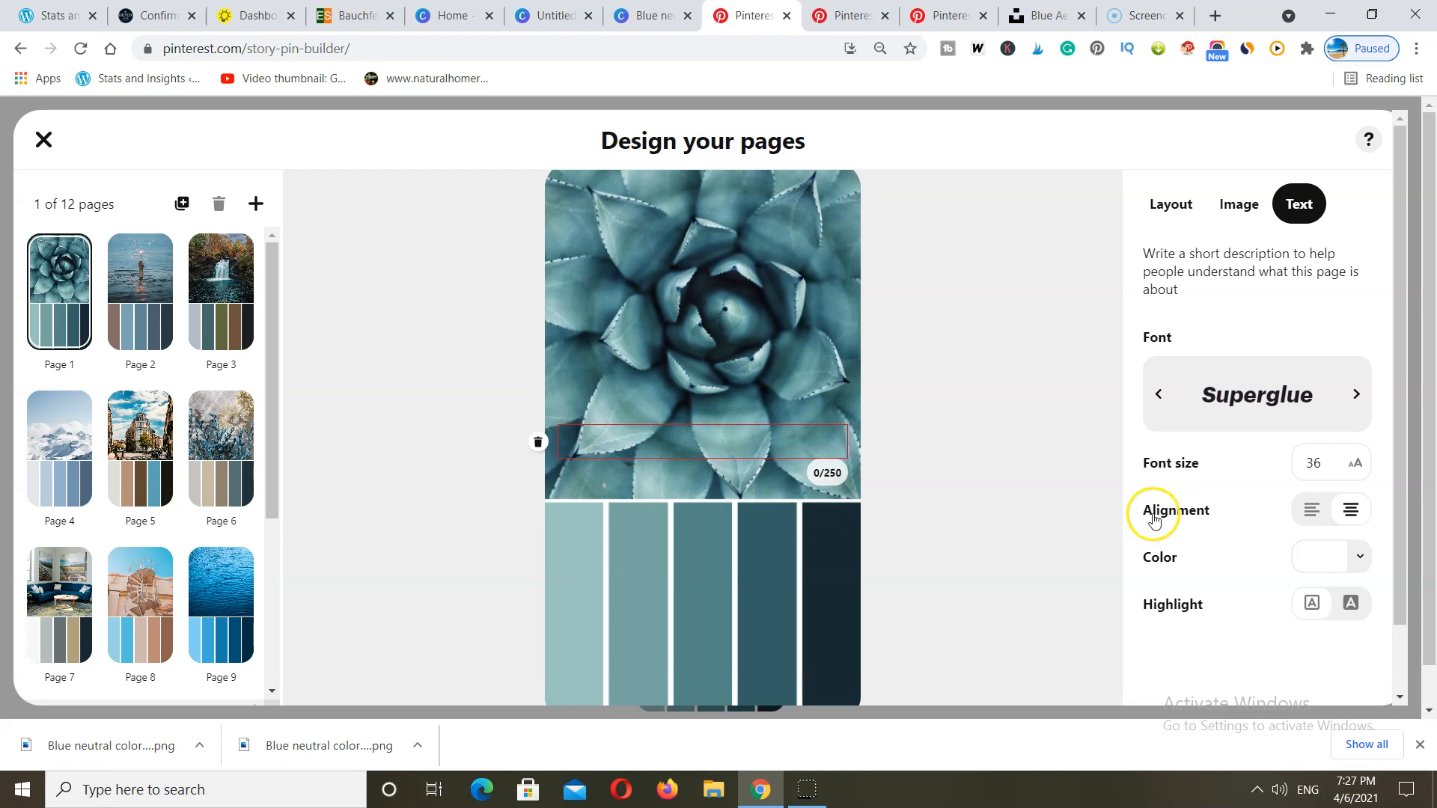
{"action": "scroll", "coordinate": [1156, 517], "scroll_direction": "down", "scroll_amount": 1}
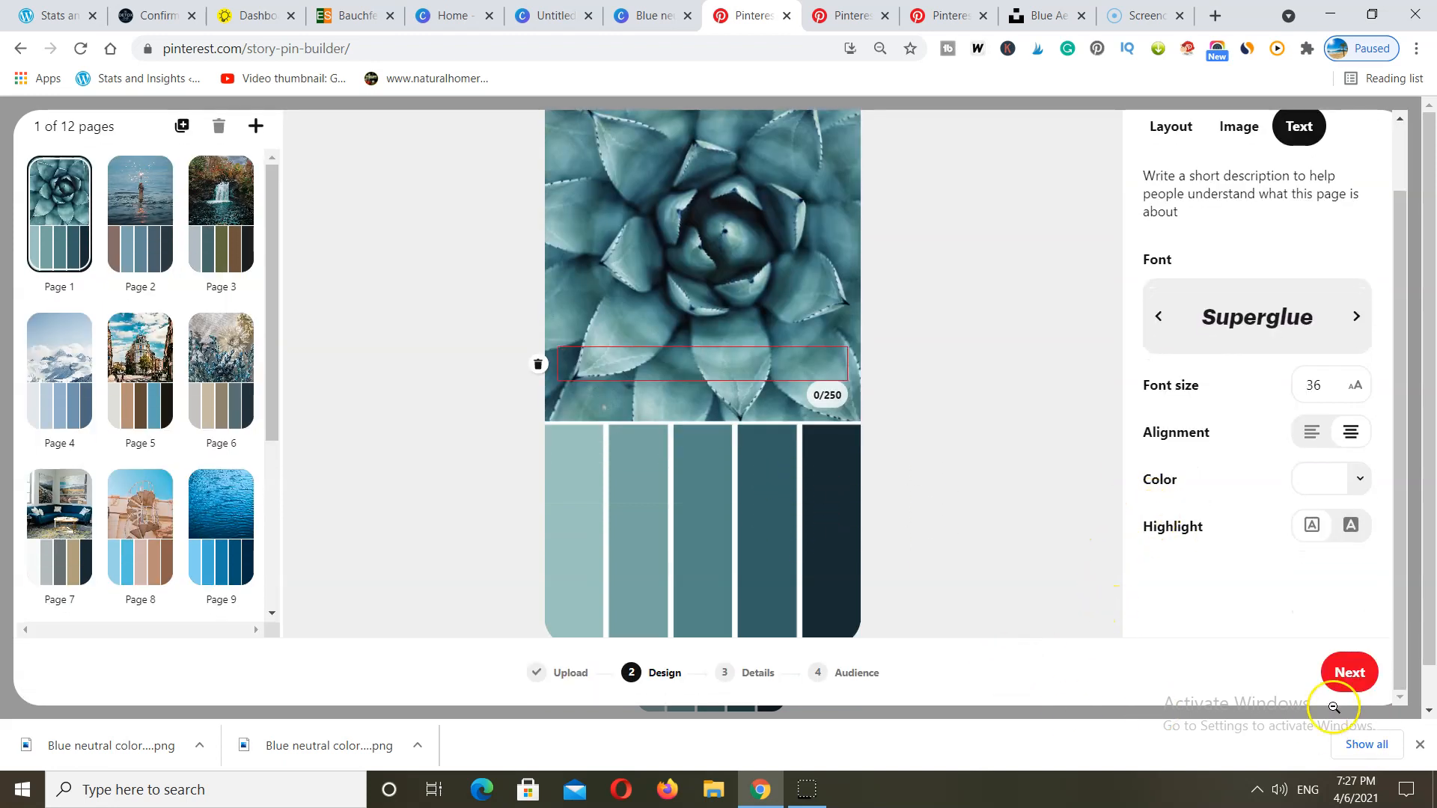
{"action": "left_click", "coordinate": [1349, 682]}
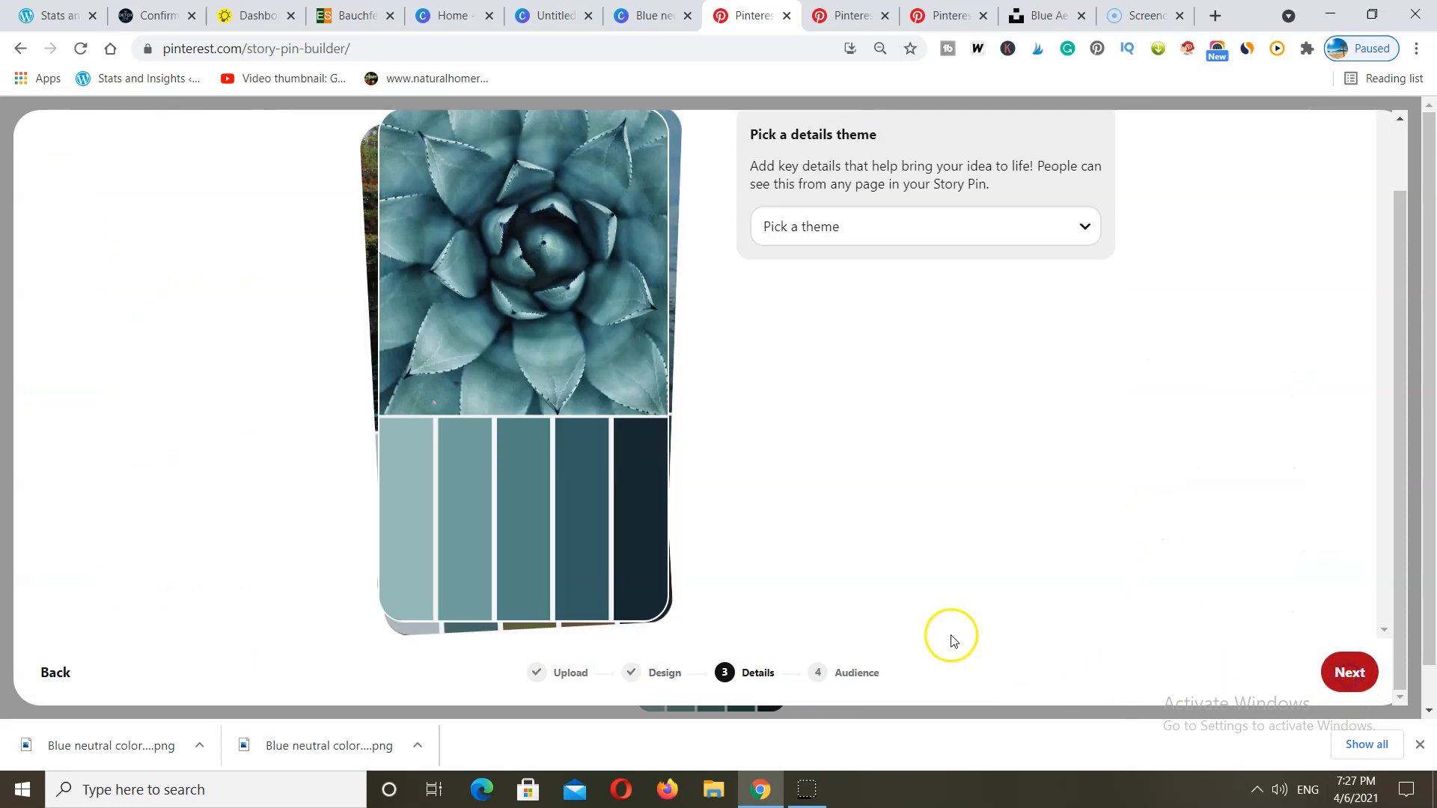
{"action": "scroll", "coordinate": [951, 638], "scroll_direction": "up", "scroll_amount": 1}
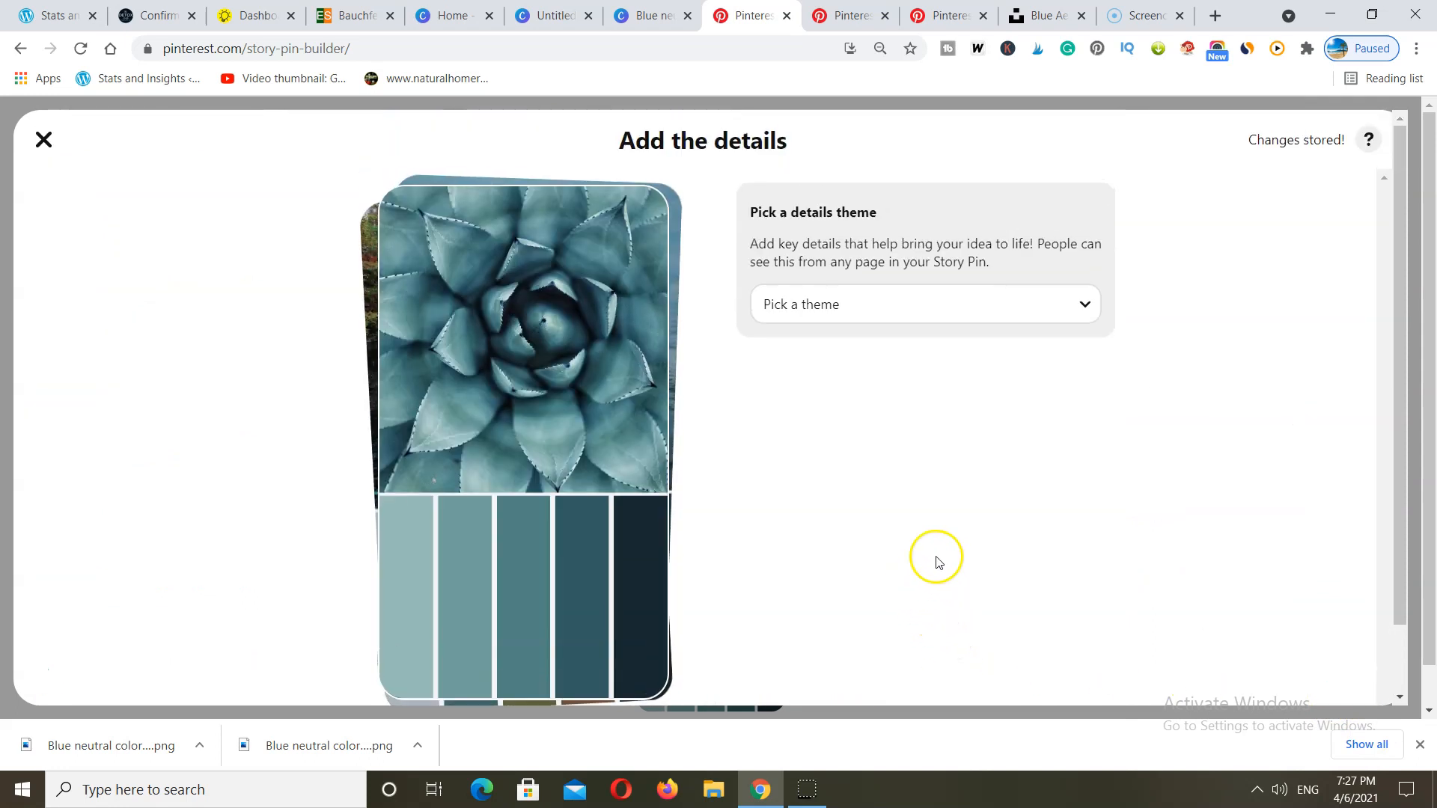
Step: Set the Story Pin's details theme to Blank list
{"action": "left_click", "coordinate": [1034, 321]}
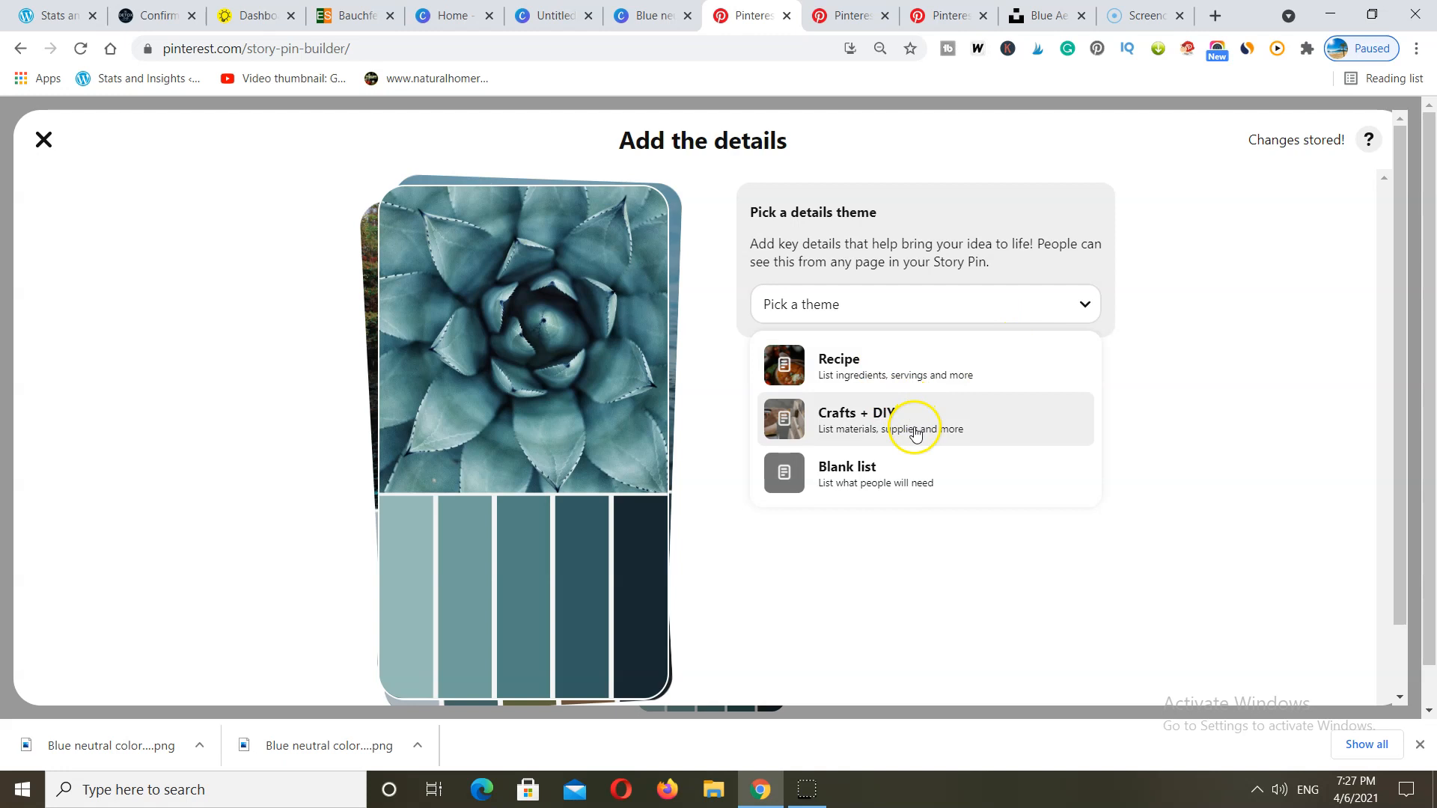
{"action": "left_click", "coordinate": [868, 494]}
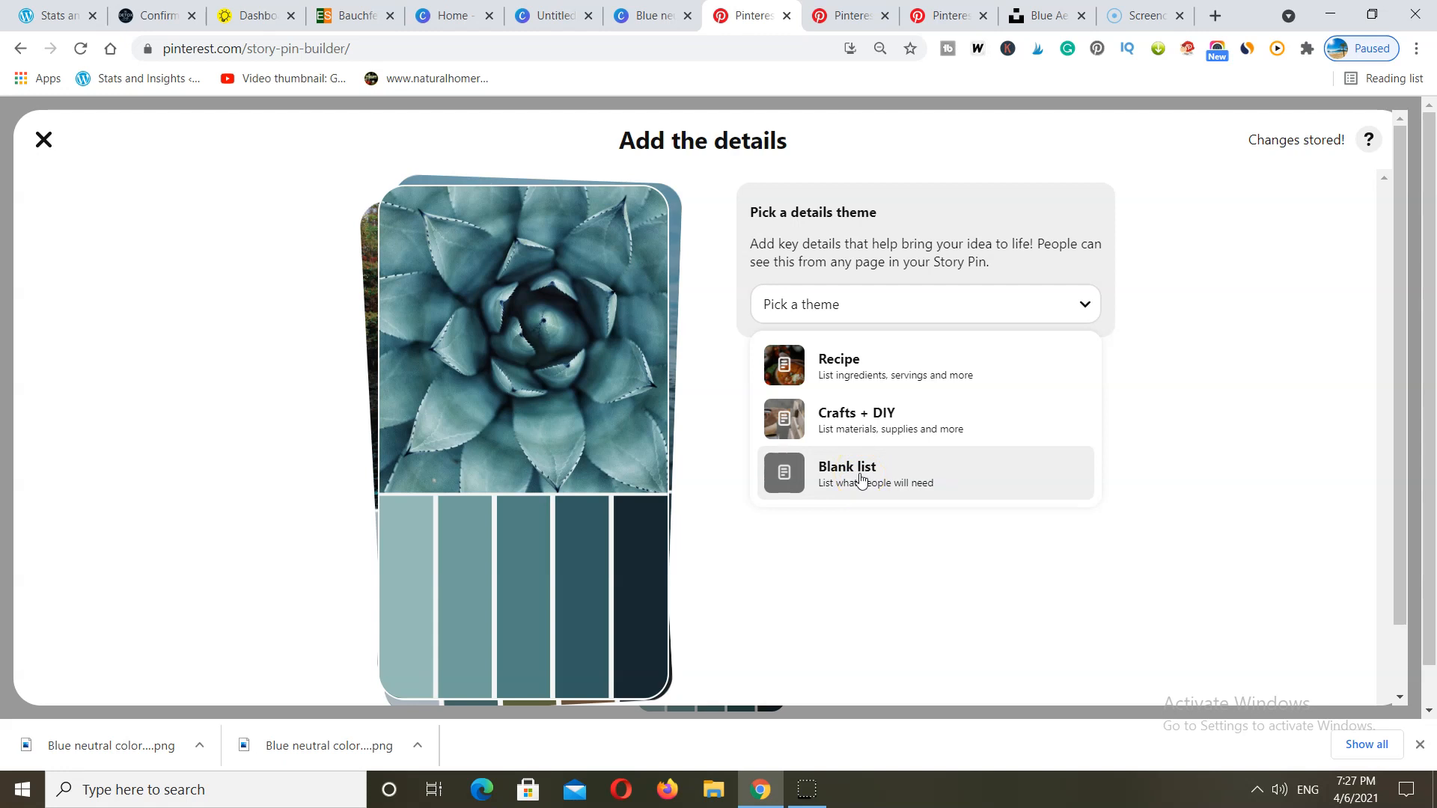
{"action": "left_click", "coordinate": [861, 480]}
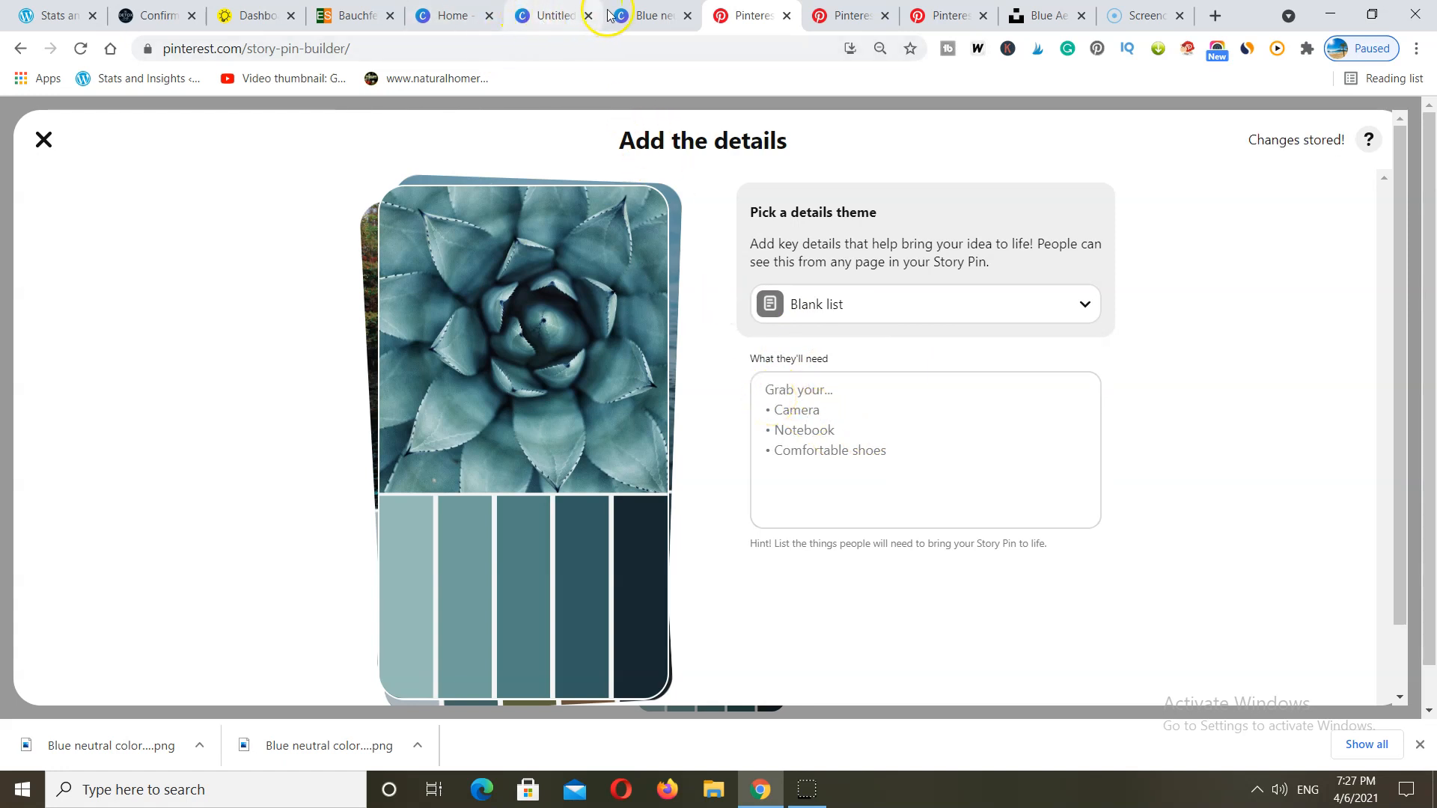
Step: Switch to the succulent palette design in Canva and copy its title "Blue neutral color palette earth tones"
{"action": "left_click", "coordinate": [651, 16]}
{"action": "left_click_drag", "start_coordinate": [683, 122], "coordinate": [1055, 139]}
{"action": "right_click", "coordinate": [896, 133]}
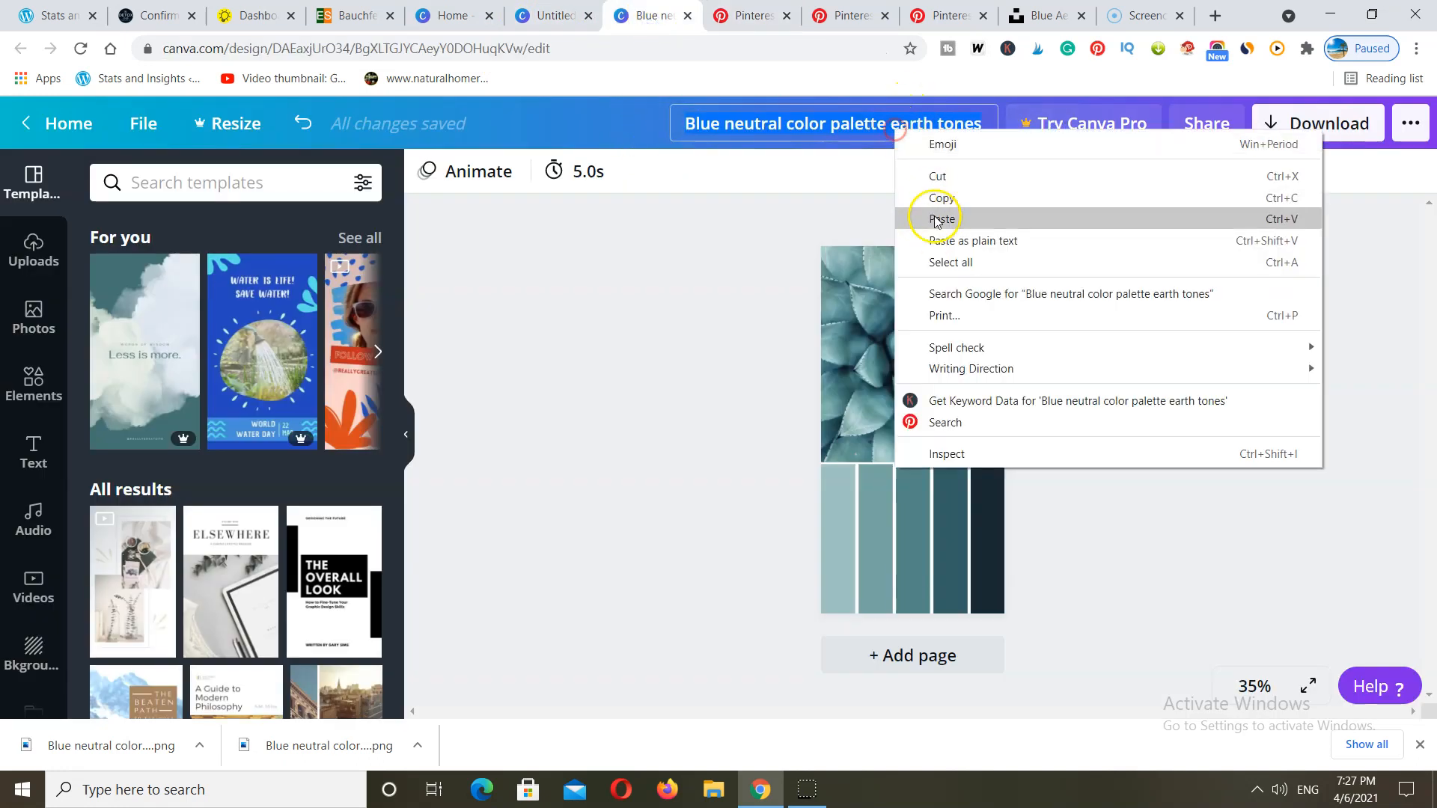
{"action": "left_click", "coordinate": [941, 198]}
{"action": "left_click", "coordinate": [941, 16]}
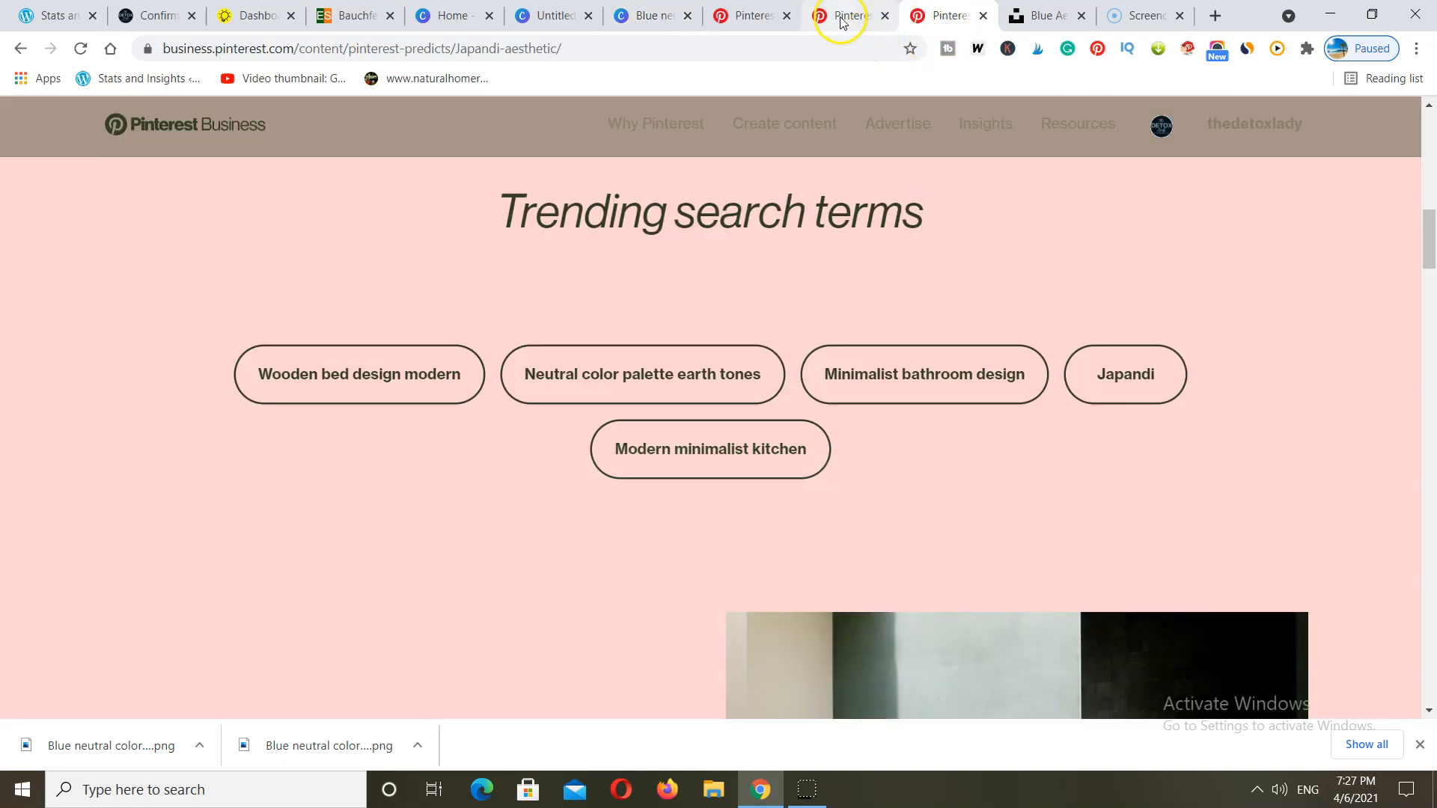
Step: Return to the Story Pin builder, fill What they'll need with "Blue neutral color palette earth tones" and proceed to the audience settings
{"action": "left_click", "coordinate": [838, 16]}
{"action": "left_click", "coordinate": [750, 15]}
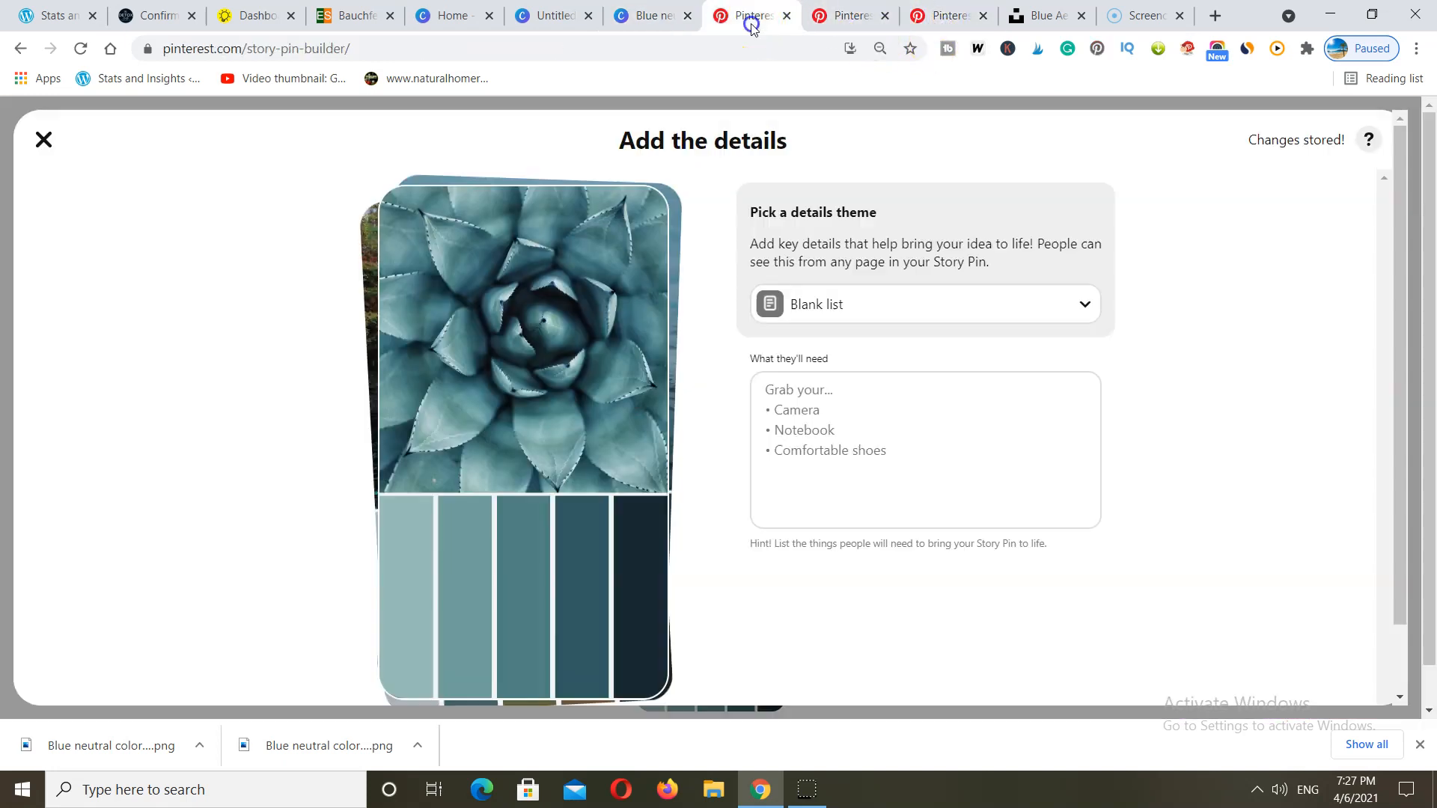
{"action": "right_click", "coordinate": [785, 391]}
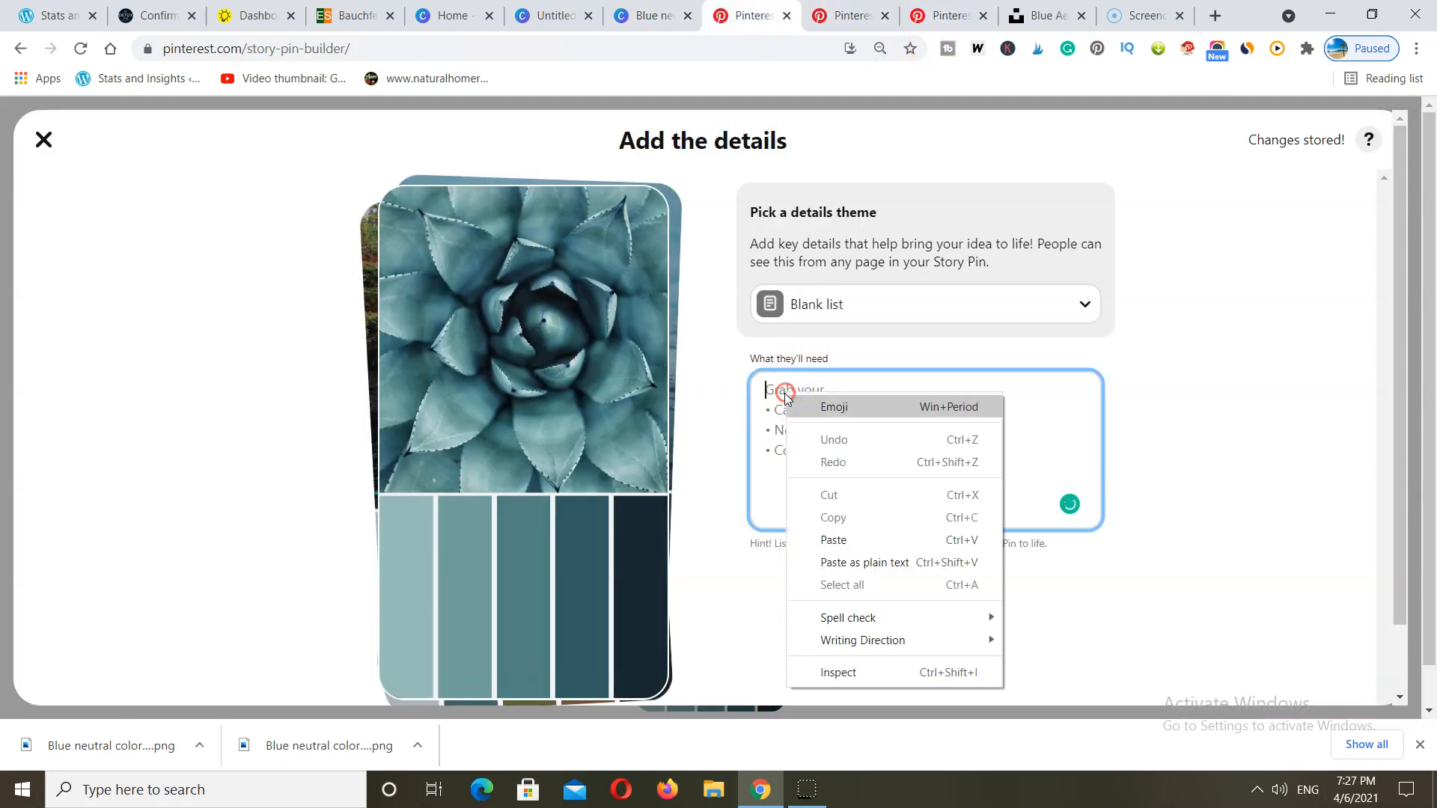
{"action": "left_click", "coordinate": [836, 542]}
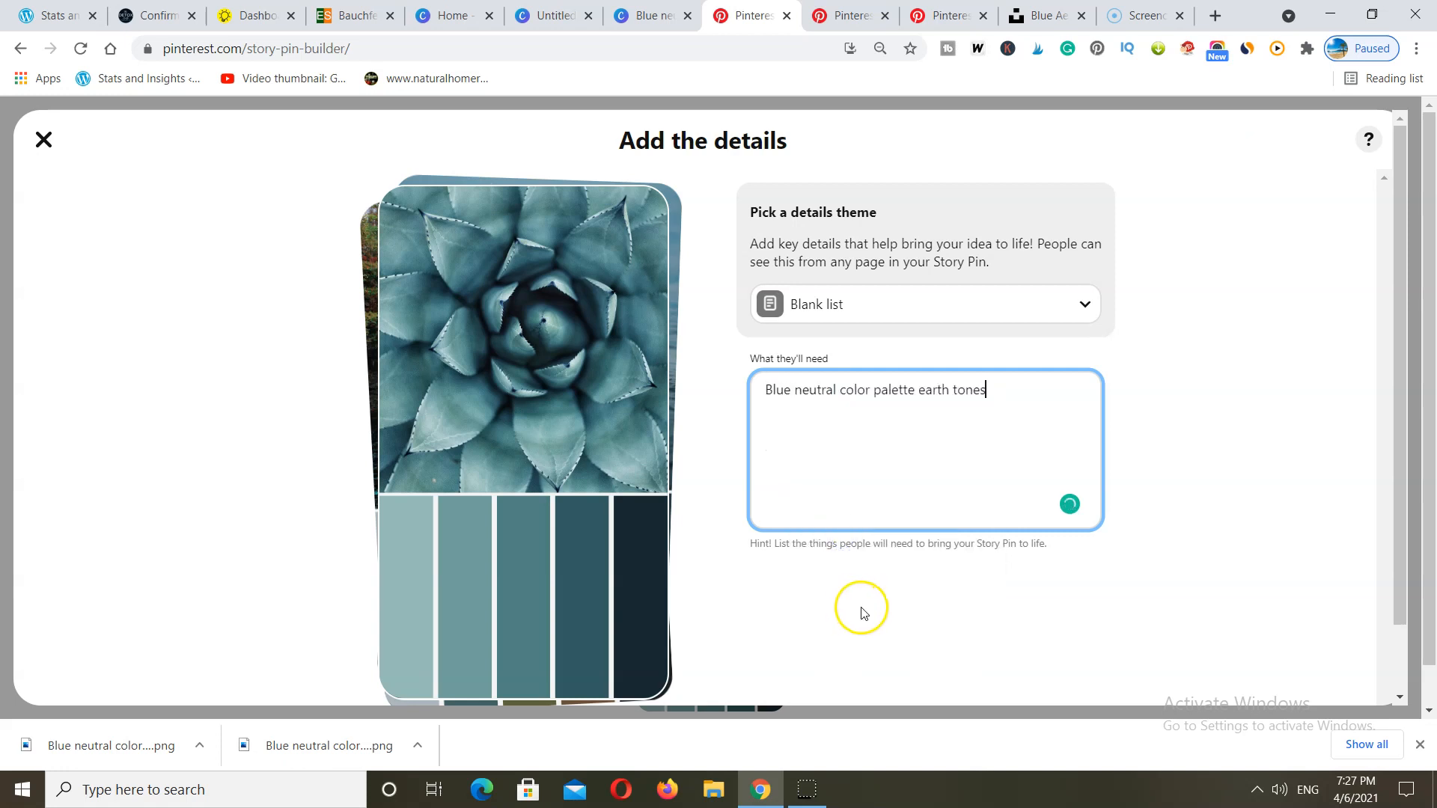
{"action": "scroll", "coordinate": [863, 613], "scroll_direction": "down", "scroll_amount": 1}
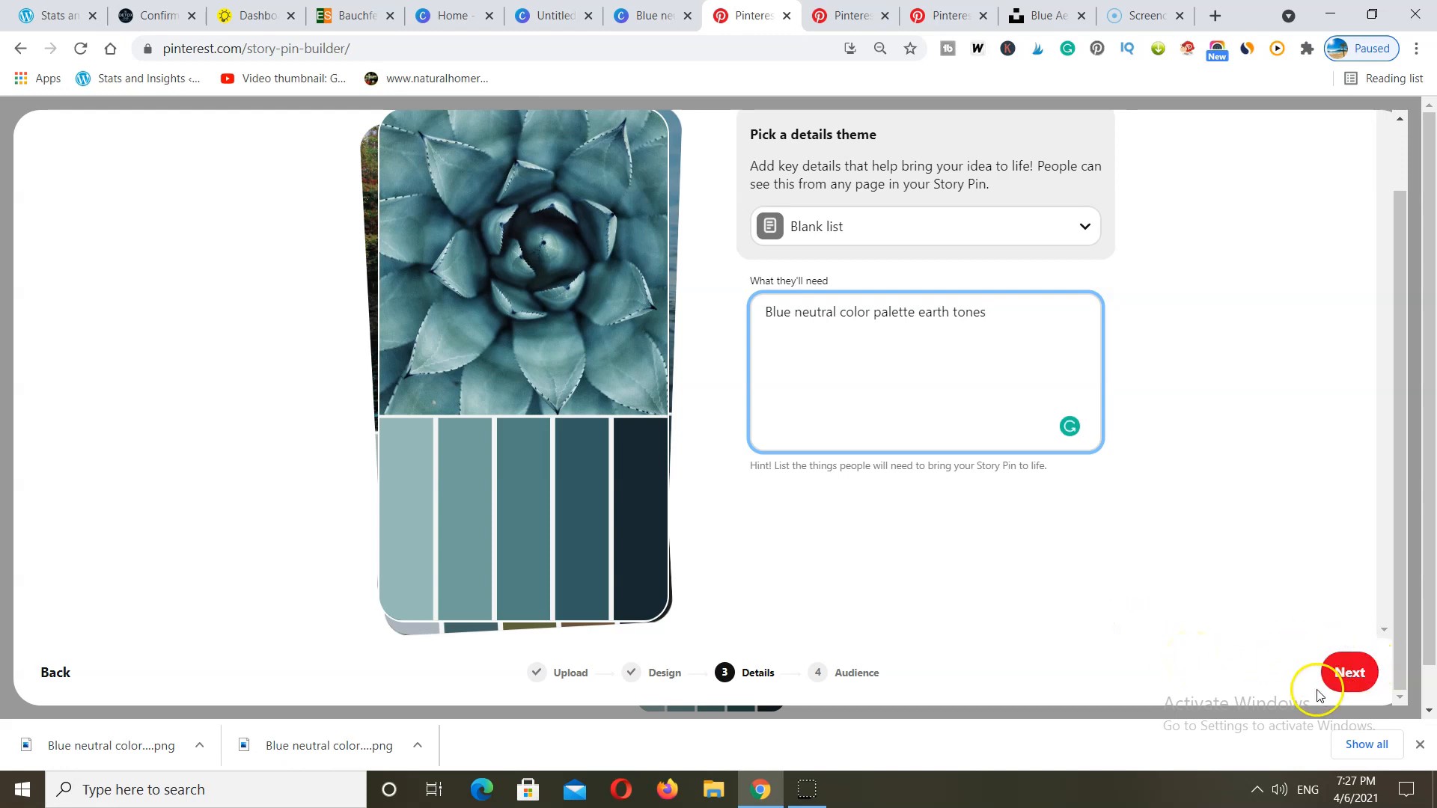
{"action": "left_click", "coordinate": [1348, 677]}
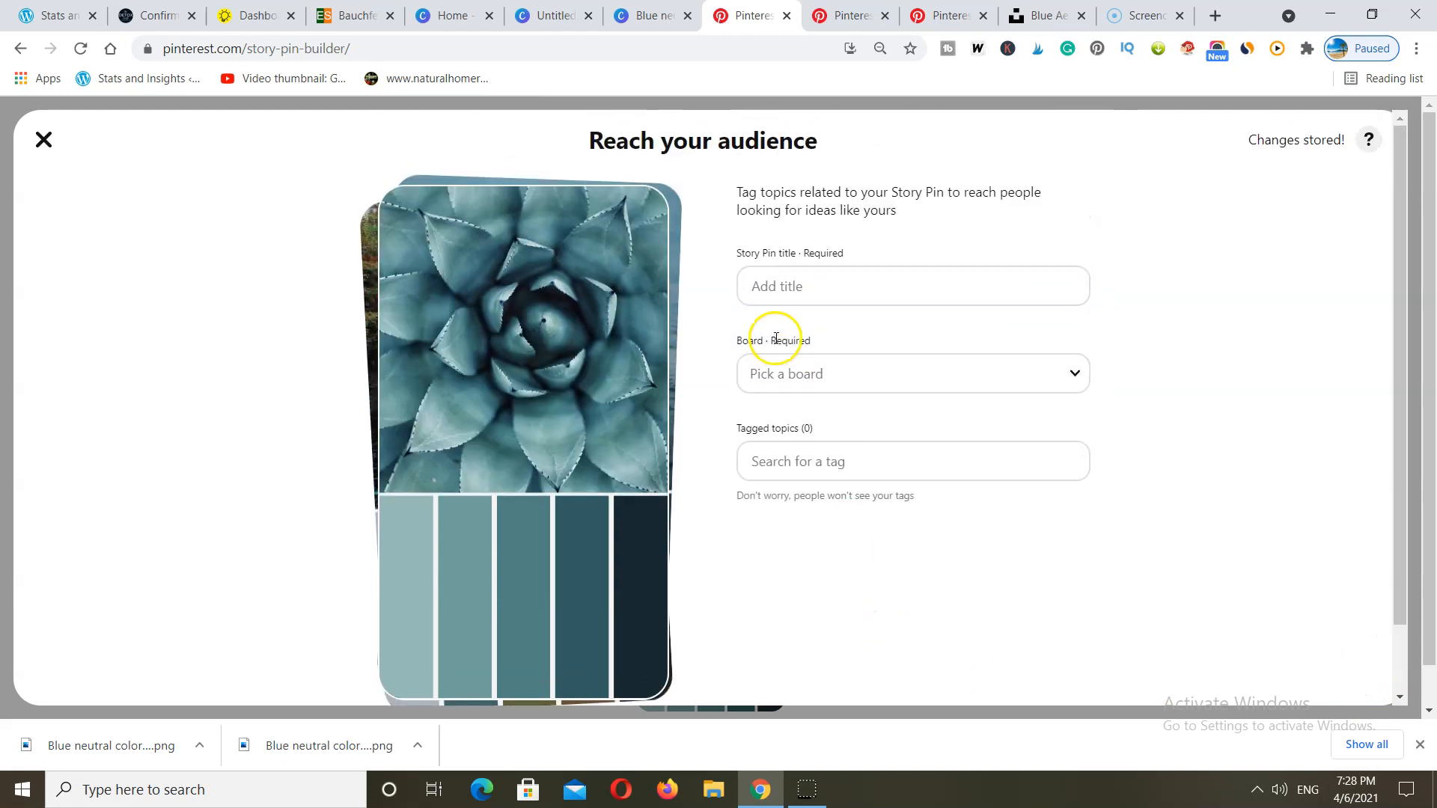
Step: Paste "Blue neutral color palette earth tones" as the Story Pin title
{"action": "left_click", "coordinate": [776, 285]}
{"action": "right_click", "coordinate": [779, 288]}
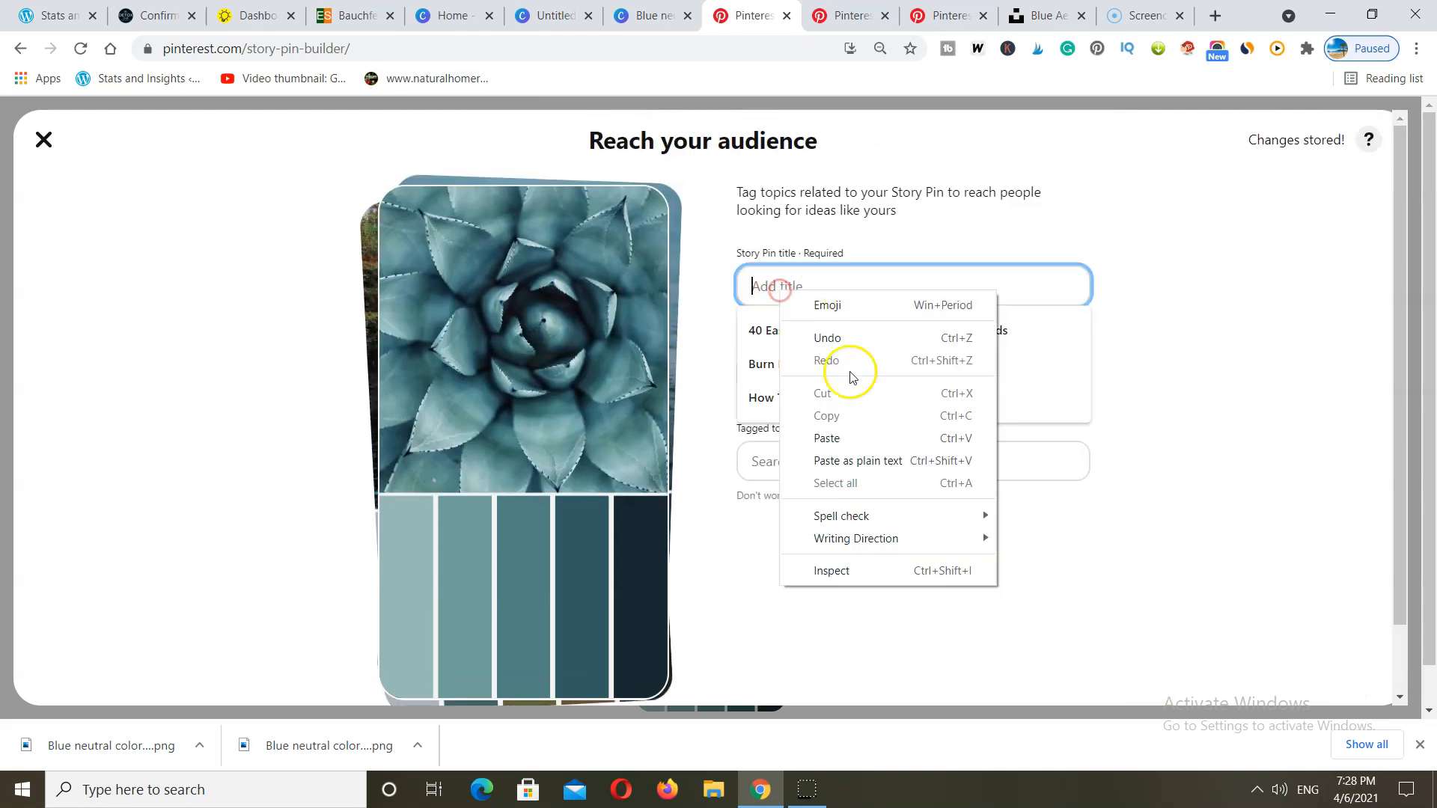
{"action": "left_click", "coordinate": [847, 437]}
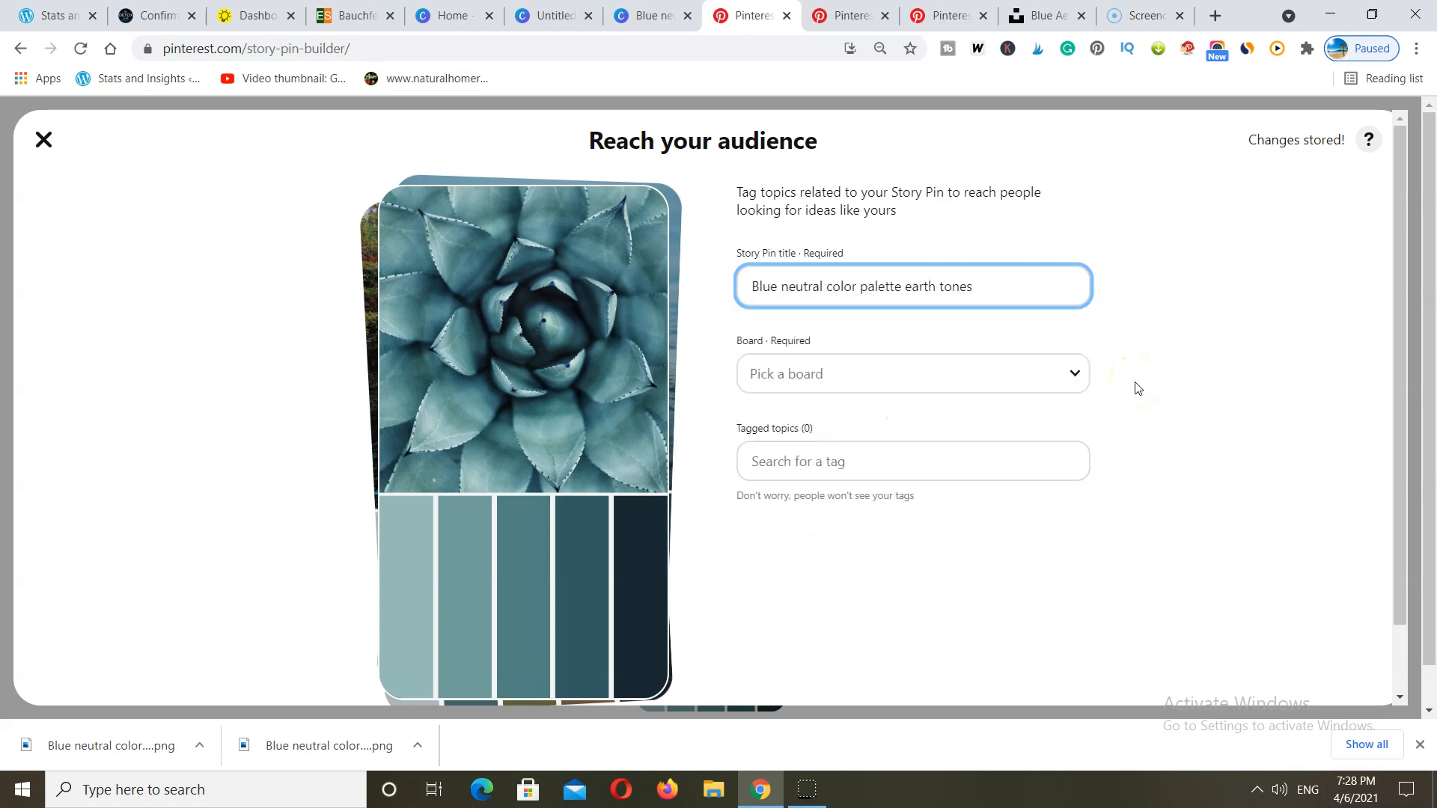
Step: Choose Home Decor as the board for the Story Pin
{"action": "left_click", "coordinate": [1049, 373]}
{"action": "scroll", "coordinate": [1006, 479], "scroll_direction": "down", "scroll_amount": 6}
{"action": "scroll", "coordinate": [1017, 509], "scroll_direction": "down", "scroll_amount": 10}
{"action": "scroll", "coordinate": [1017, 509], "scroll_direction": "down", "scroll_amount": 10}
{"action": "scroll", "coordinate": [1017, 509], "scroll_direction": "down", "scroll_amount": 10}
{"action": "scroll", "coordinate": [1017, 510], "scroll_direction": "down", "scroll_amount": 3}
{"action": "scroll", "coordinate": [1017, 510], "scroll_direction": "up", "scroll_amount": 15}
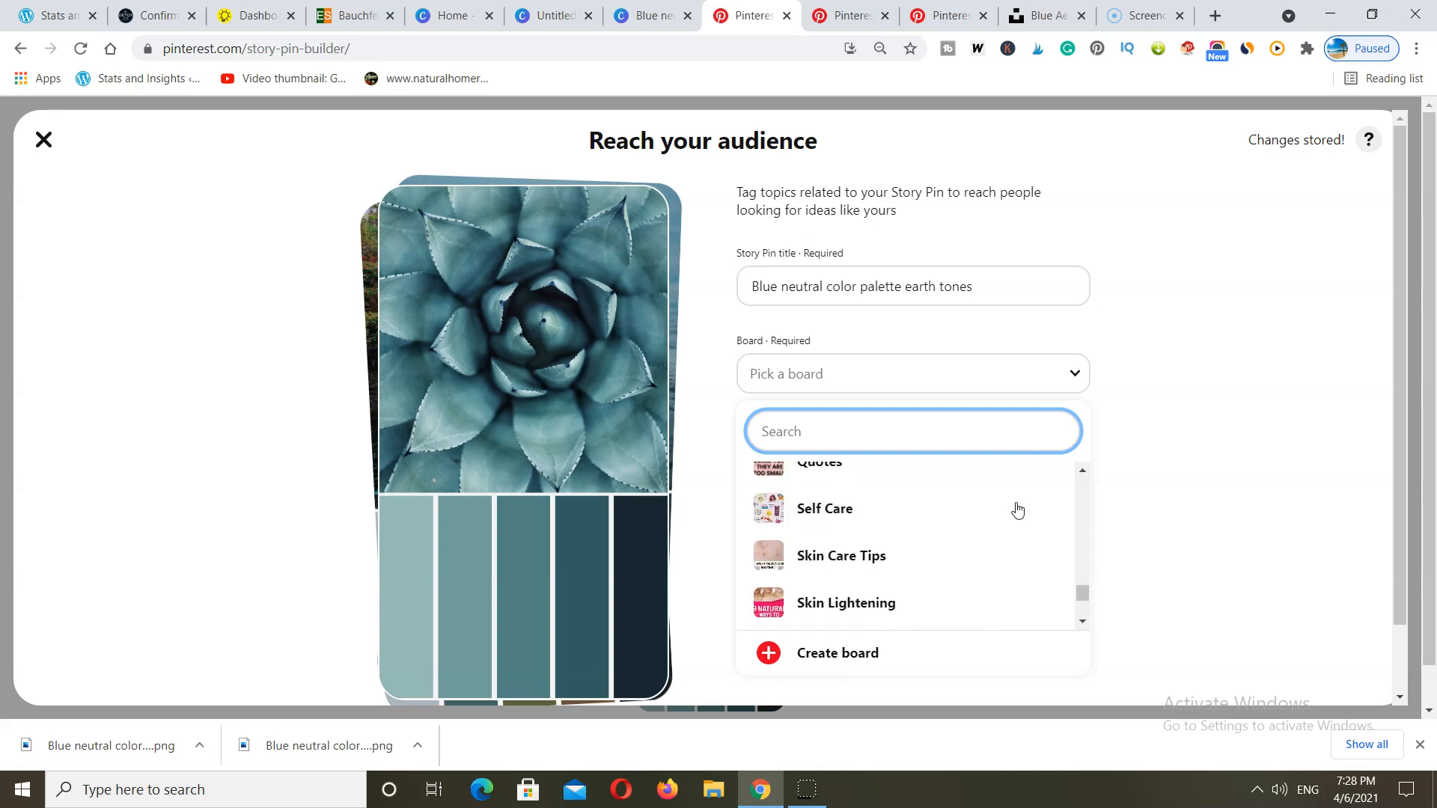
{"action": "scroll", "coordinate": [1013, 506], "scroll_direction": "up", "scroll_amount": 2}
{"action": "scroll", "coordinate": [907, 545], "scroll_direction": "down", "scroll_amount": 1}
{"action": "left_click", "coordinate": [933, 514]}
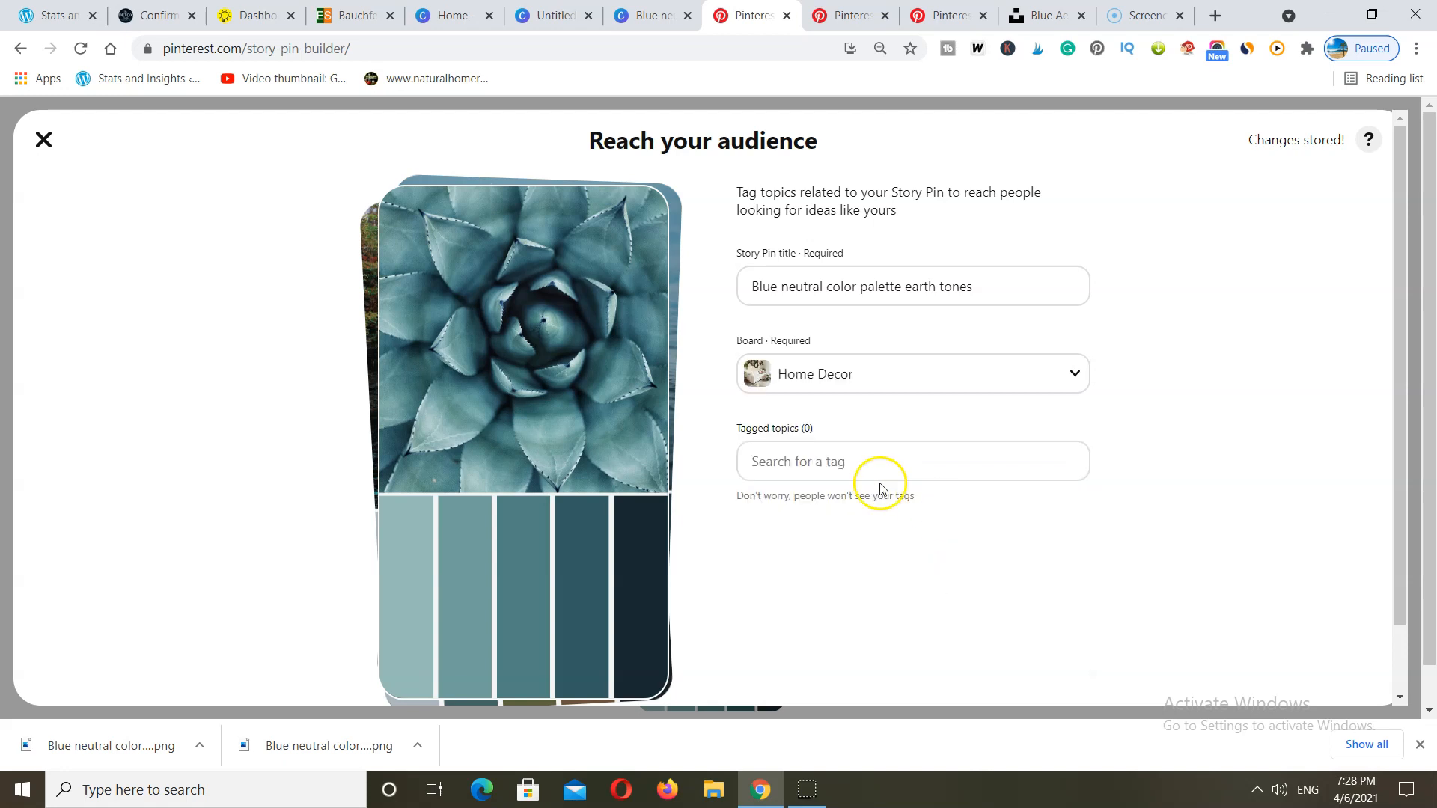
Step: Search the topic tags for "home decor" and tag the Story Pin with Home Decor Color
{"action": "left_click", "coordinate": [808, 464]}
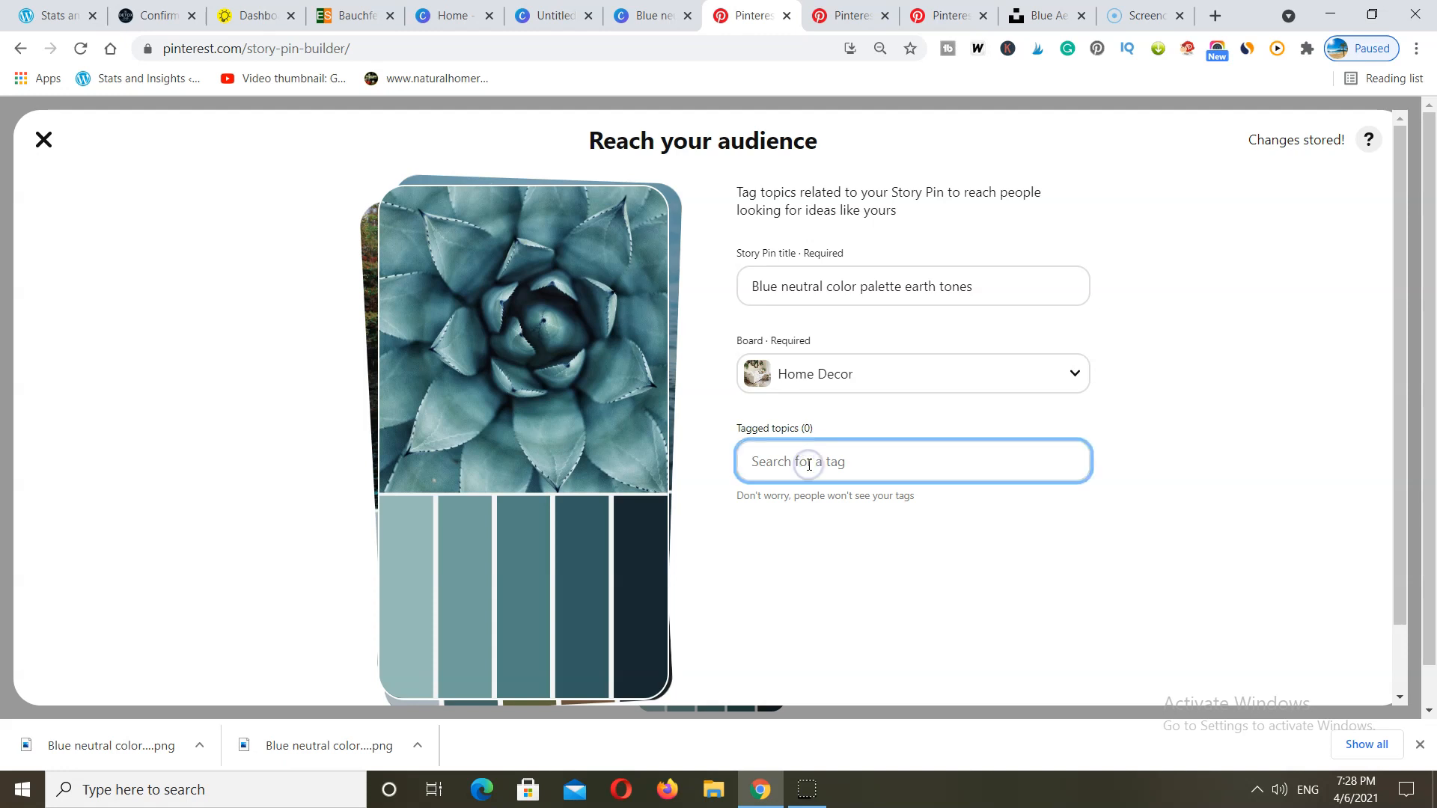
{"action": "type", "text": "home"}
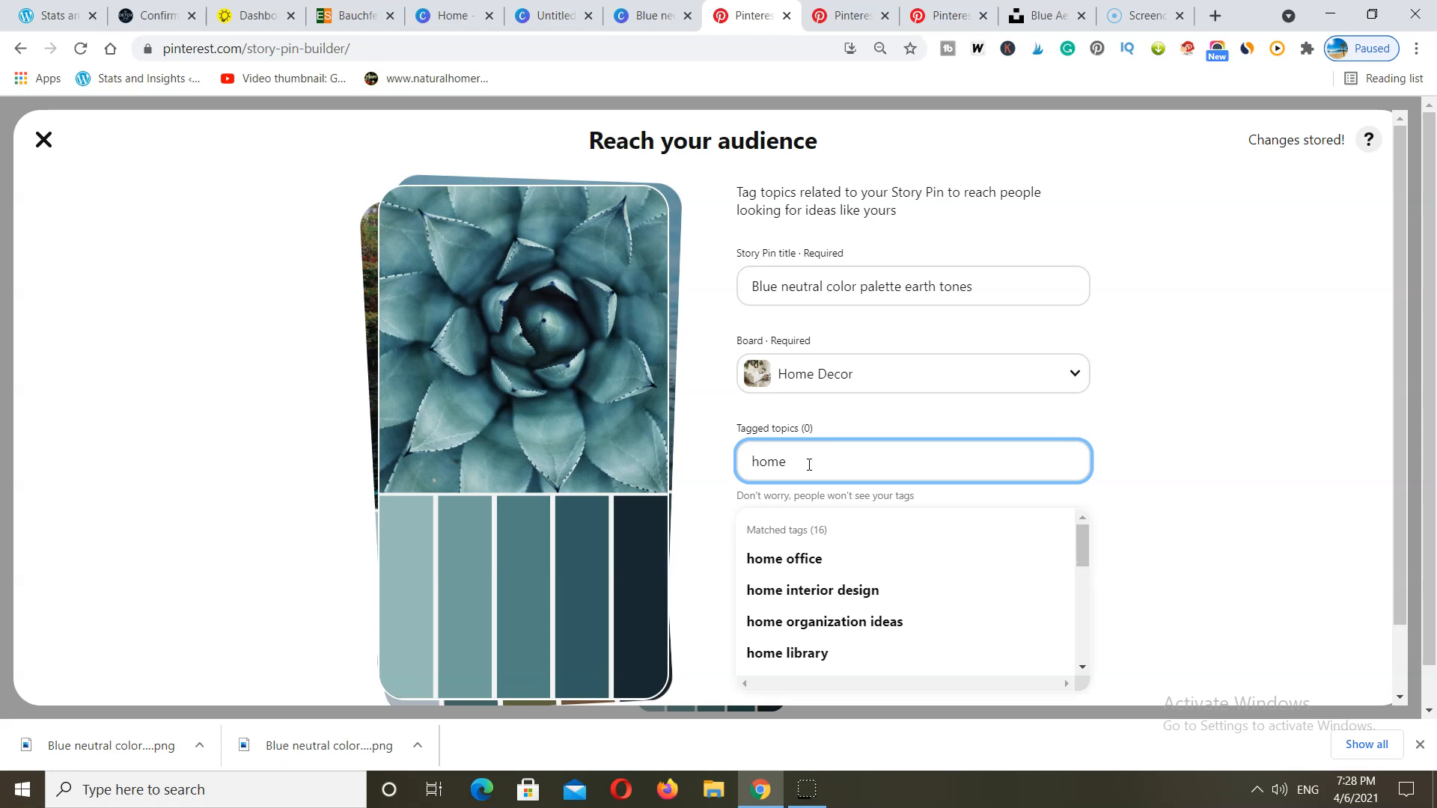
{"action": "type", "text": " decor"}
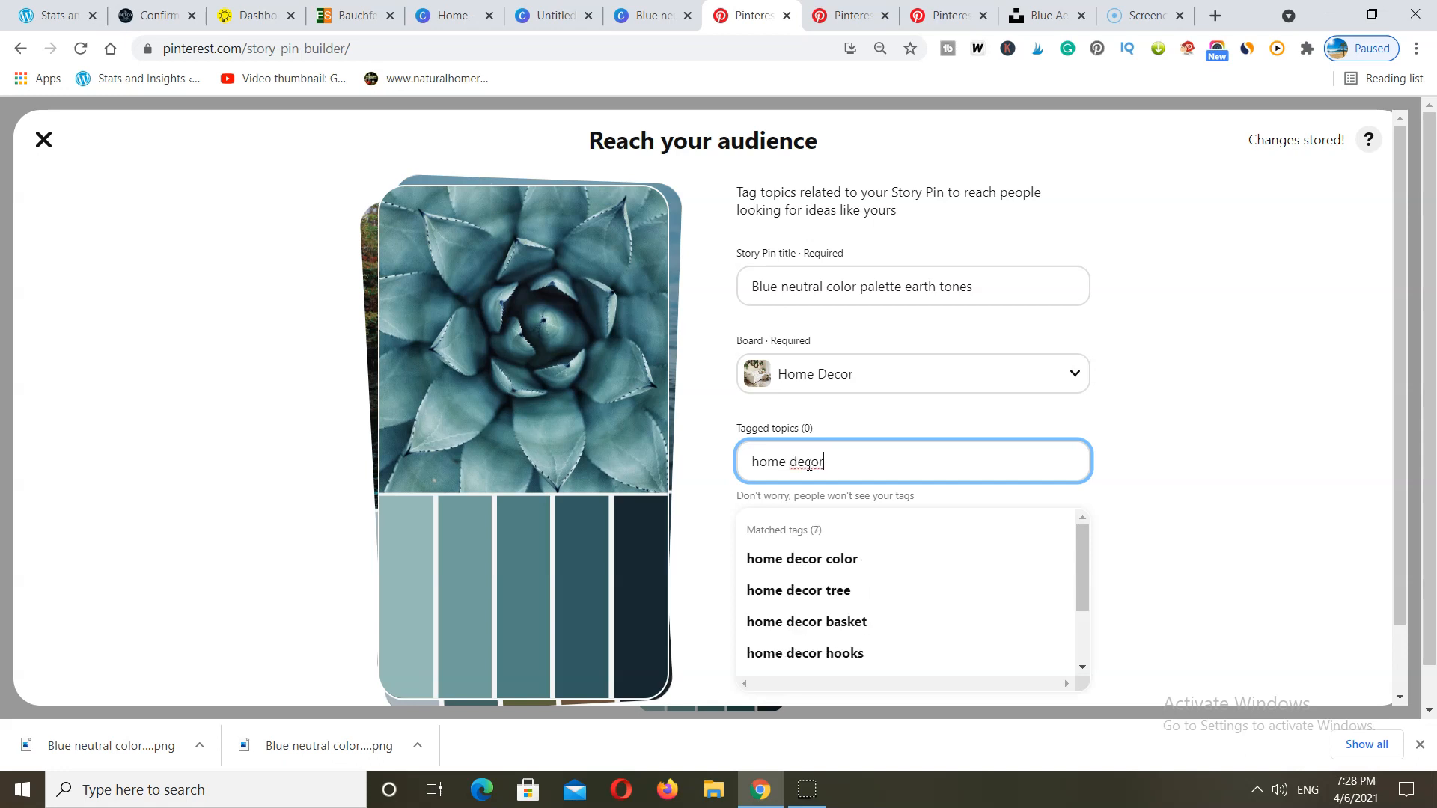
{"action": "left_click", "coordinate": [826, 553]}
Step: Add the topic tags Wallpaper and Wall Art to the Story Pin
{"action": "left_click", "coordinate": [868, 463]}
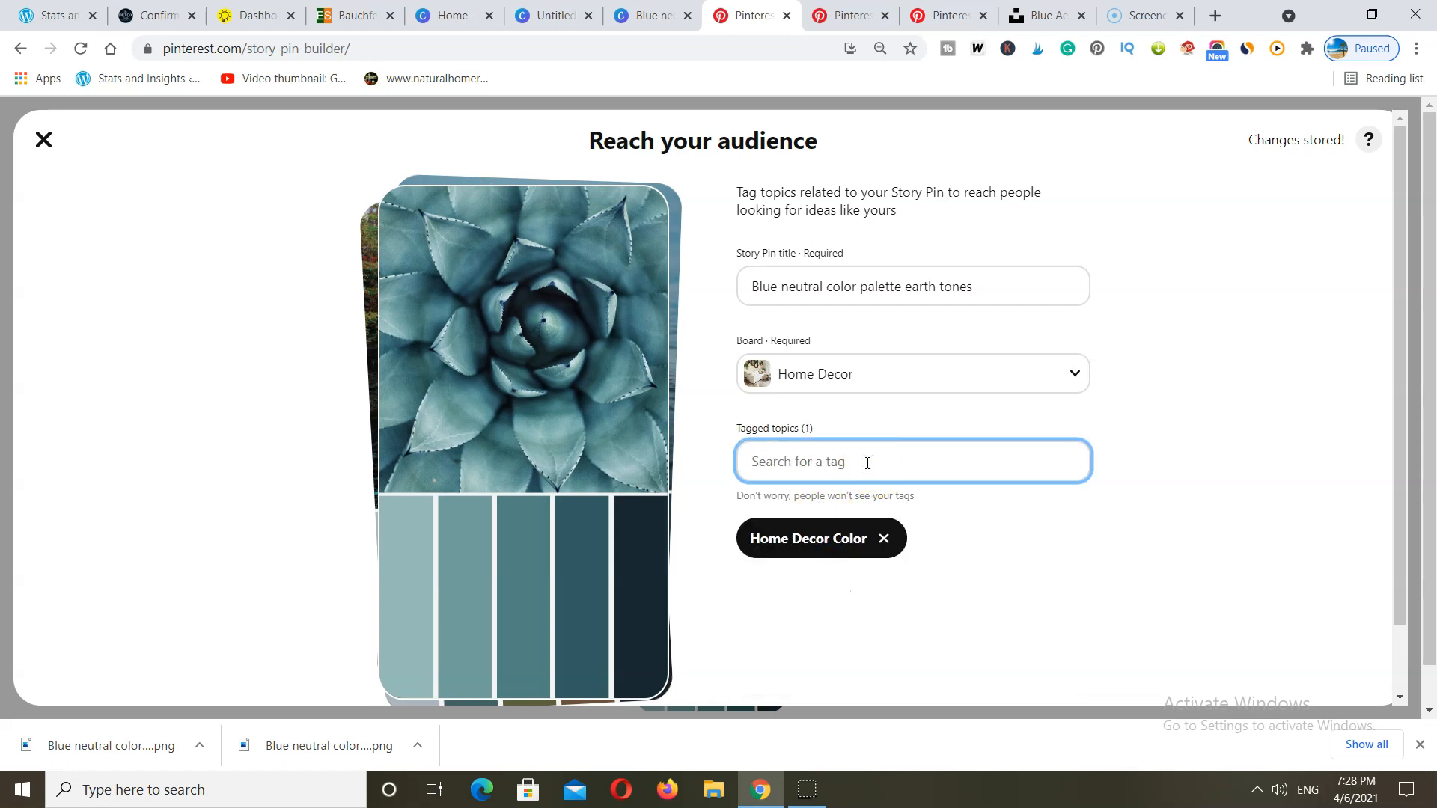
{"action": "type", "text": "wall"}
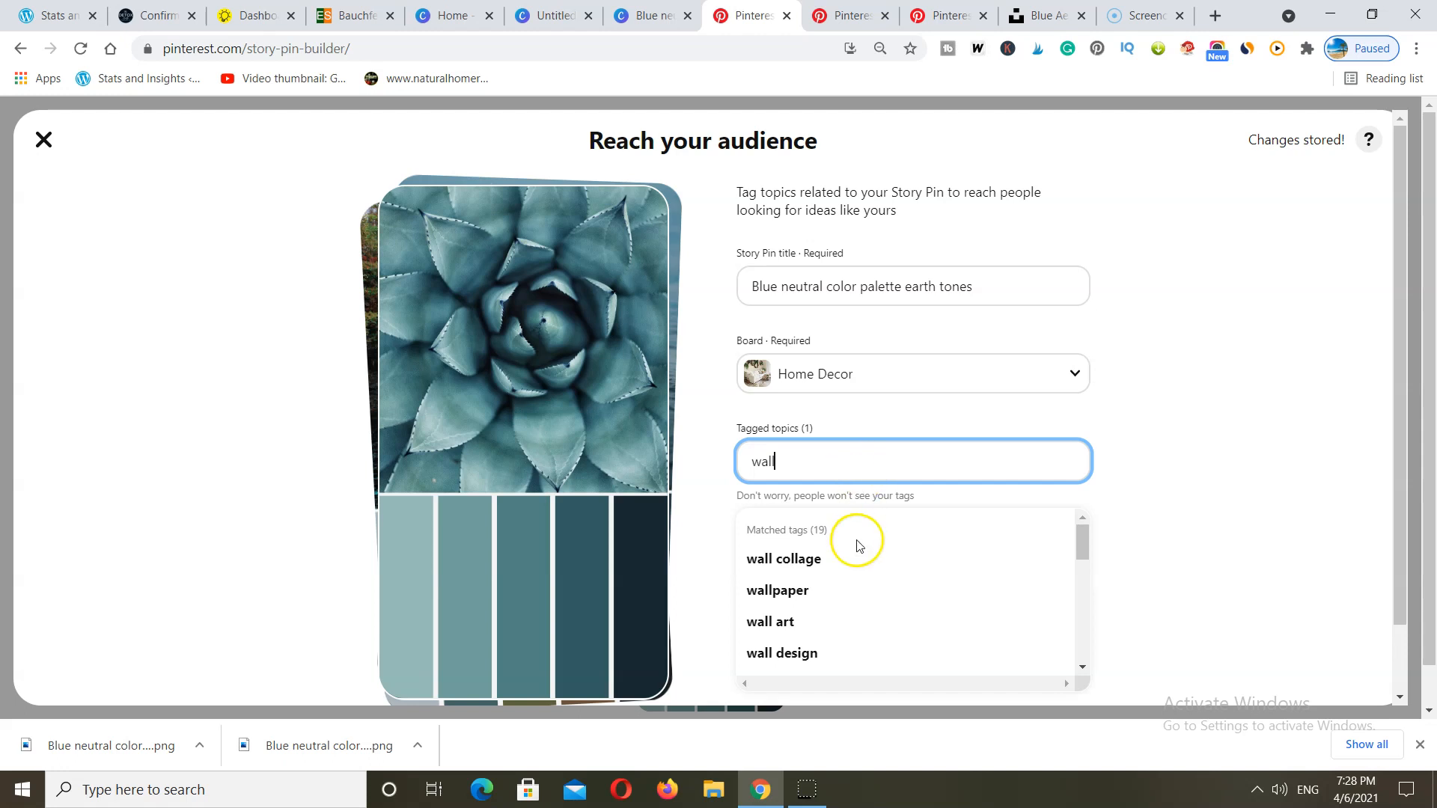
{"action": "left_click", "coordinate": [837, 587]}
{"action": "left_click", "coordinate": [803, 462]}
{"action": "type", "text": "wall art"}
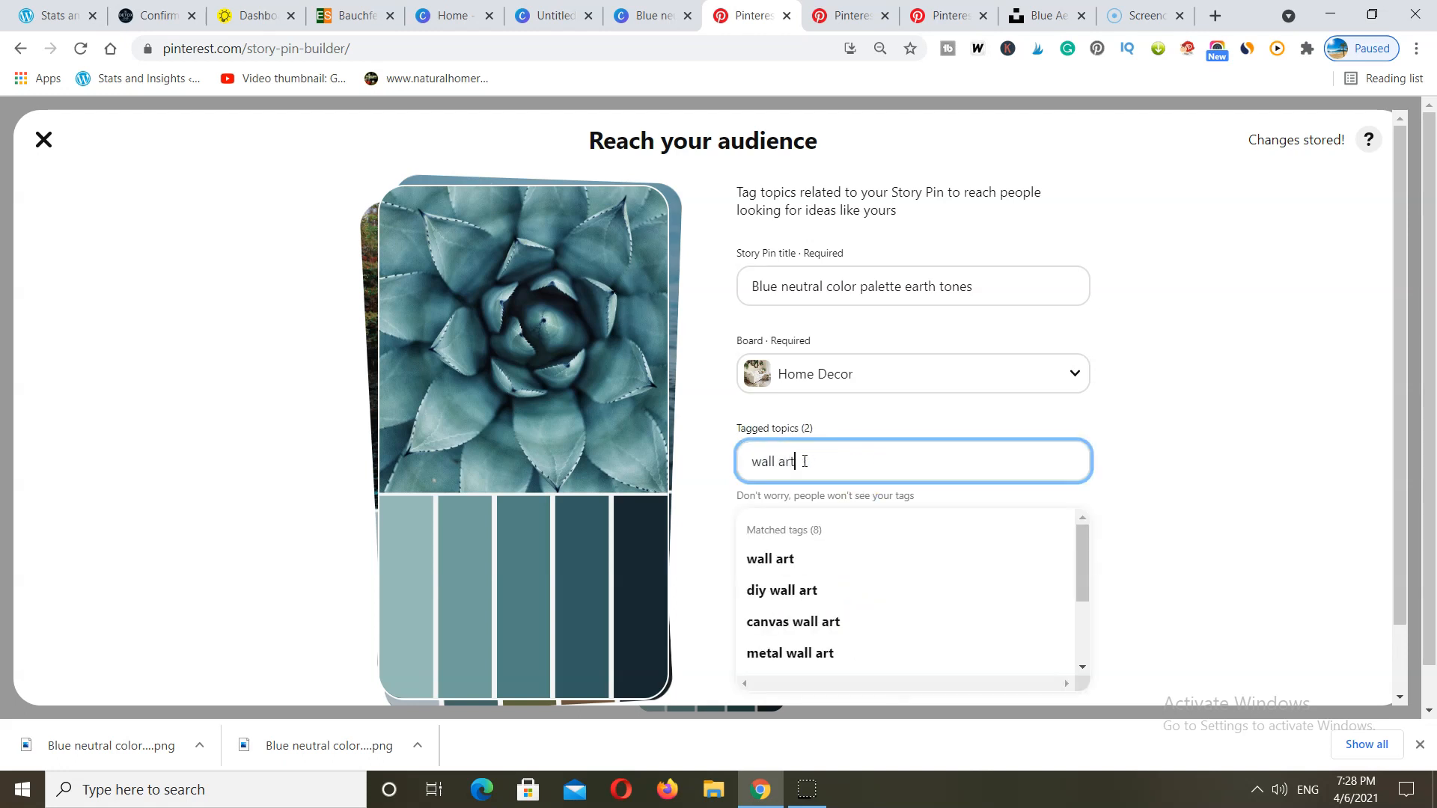
{"action": "left_click", "coordinate": [782, 559]}
Step: Search the topic tags for "decor" and add DIY Home Decor and DIY Wall Decor
{"action": "left_click", "coordinate": [831, 464]}
{"action": "type", "text": "decor"}
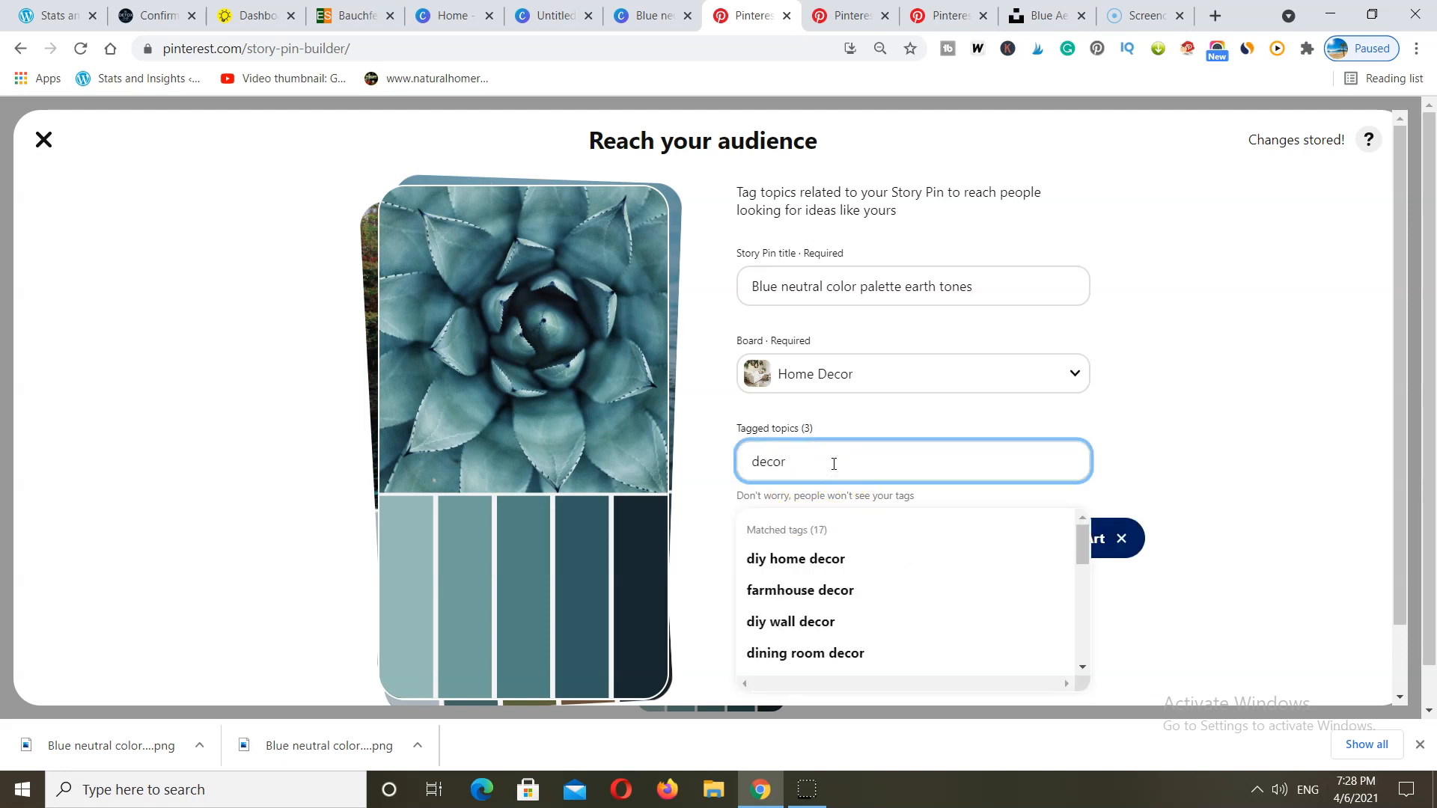
{"action": "left_click", "coordinate": [815, 559]}
{"action": "left_click", "coordinate": [815, 468]}
{"action": "type", "text": "decor"}
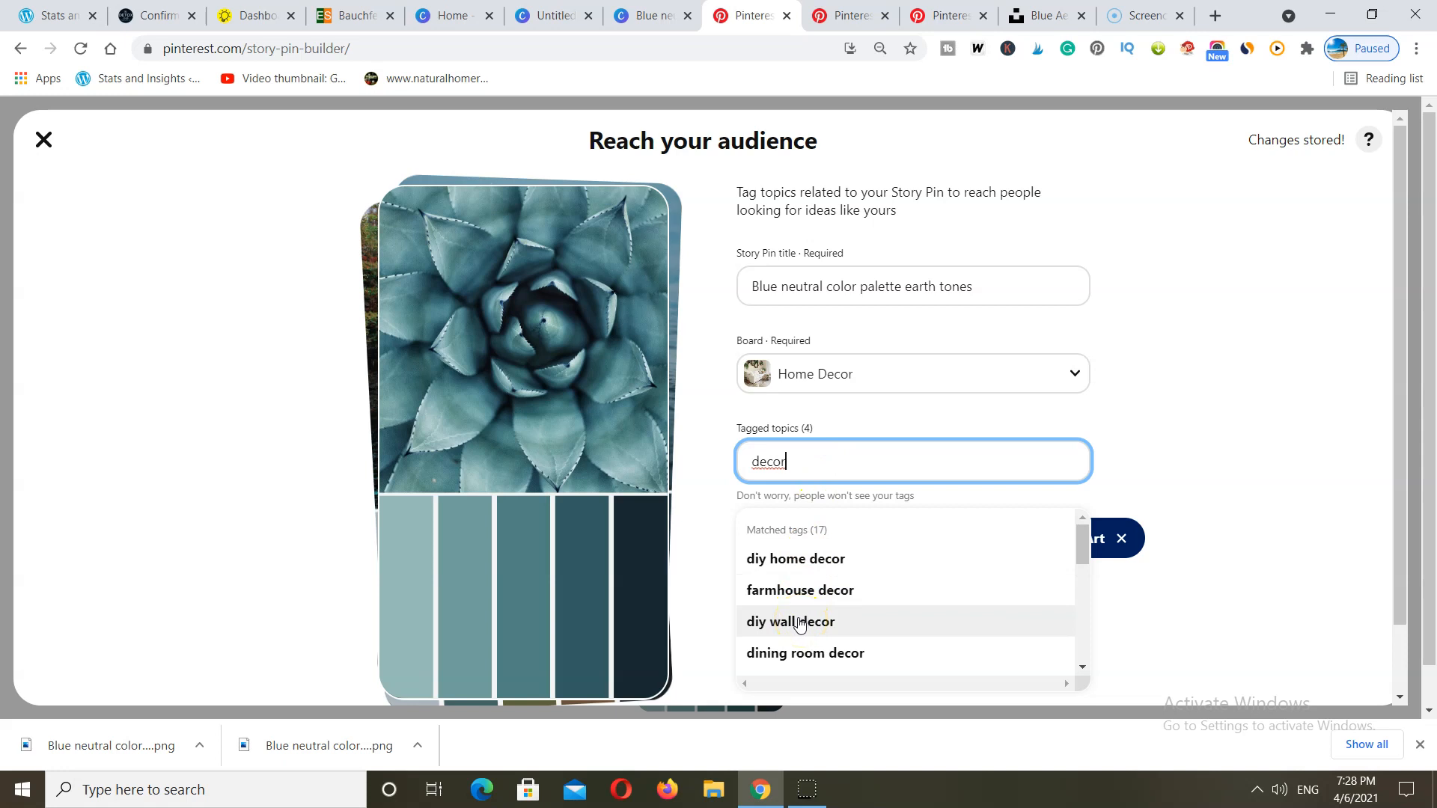
{"action": "left_click", "coordinate": [799, 623]}
{"action": "left_click", "coordinate": [824, 625]}
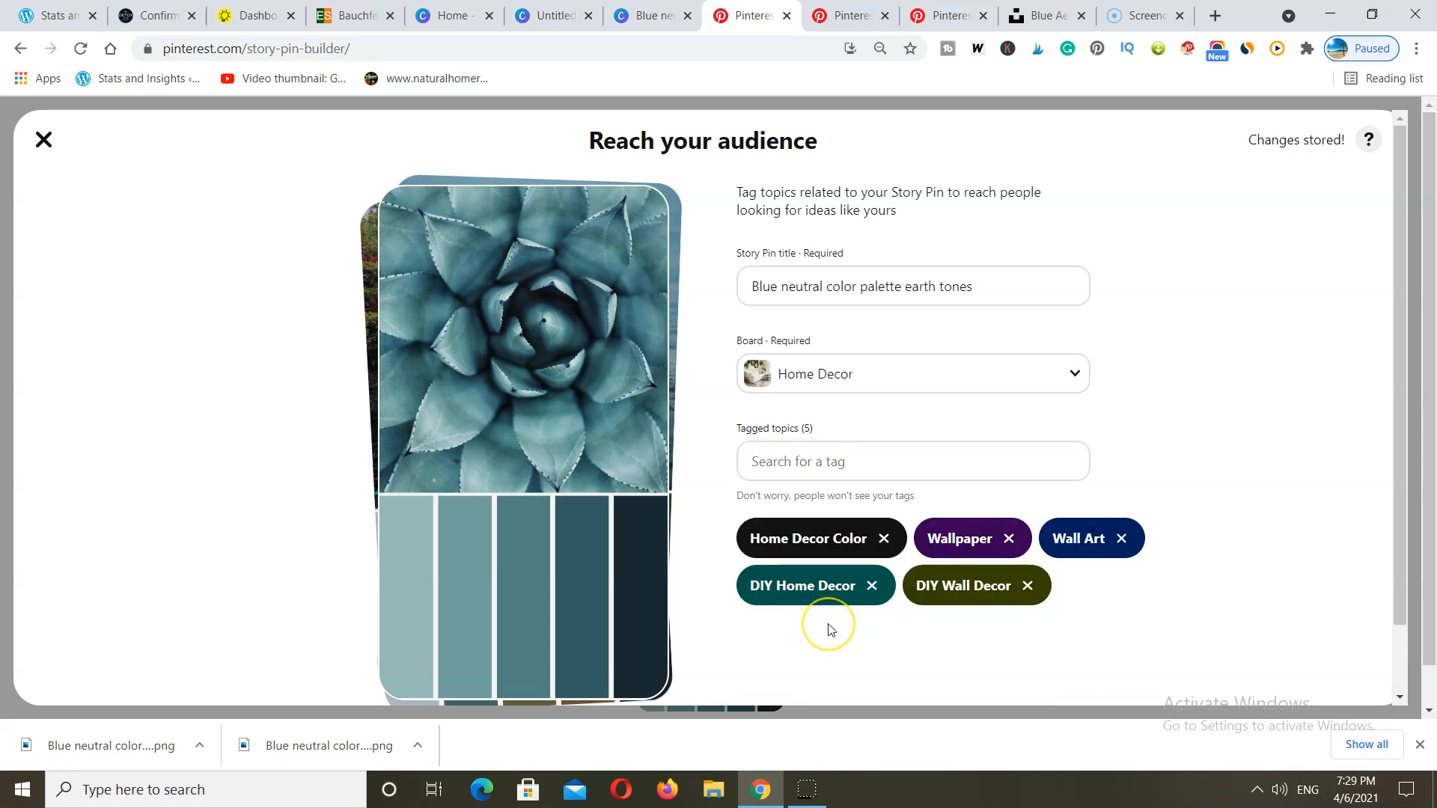
Step: Publish the Story Pin with its title, board and tagged topics
{"action": "scroll", "coordinate": [827, 627], "scroll_direction": "down", "scroll_amount": 1}
{"action": "left_click", "coordinate": [835, 628]}
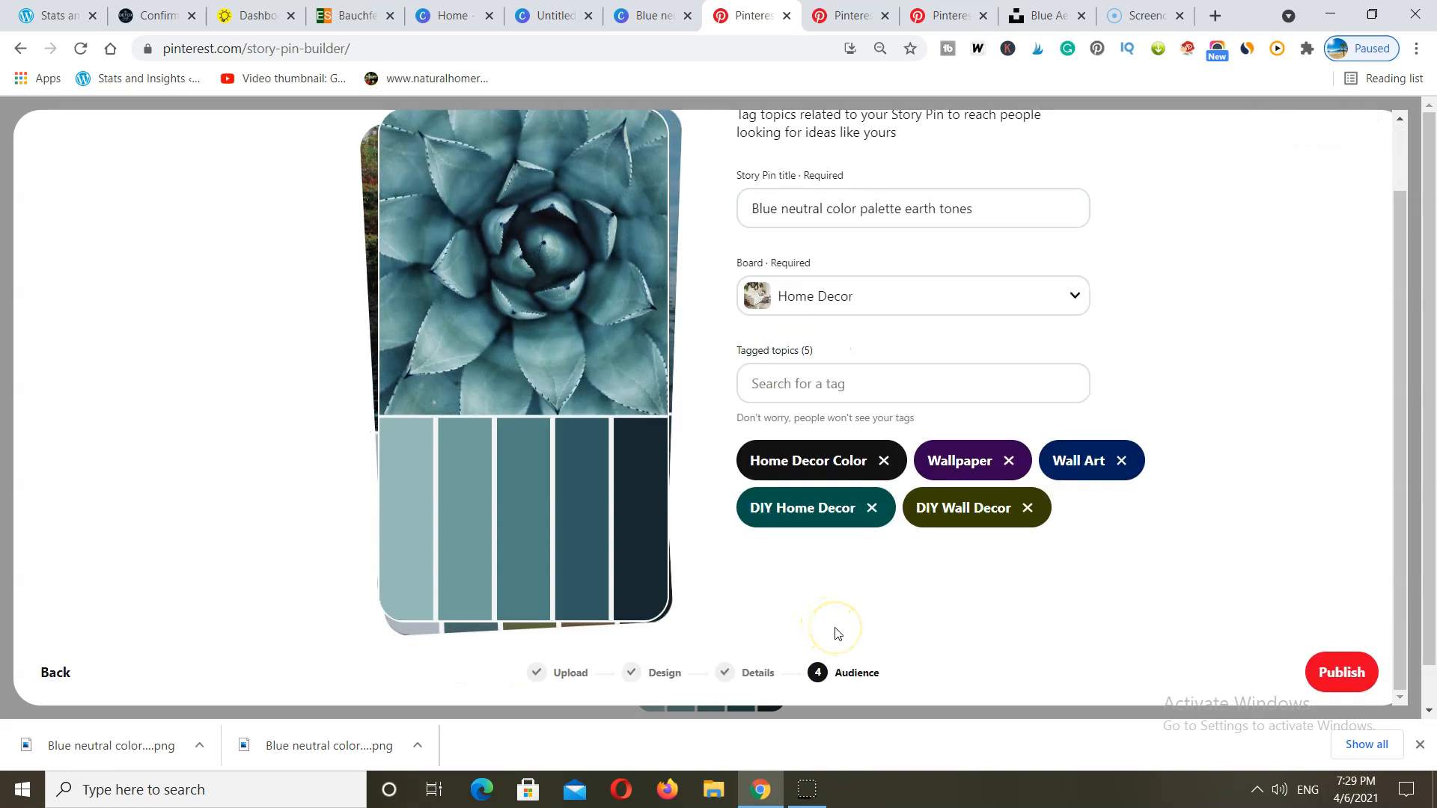
{"action": "left_click", "coordinate": [1340, 674]}
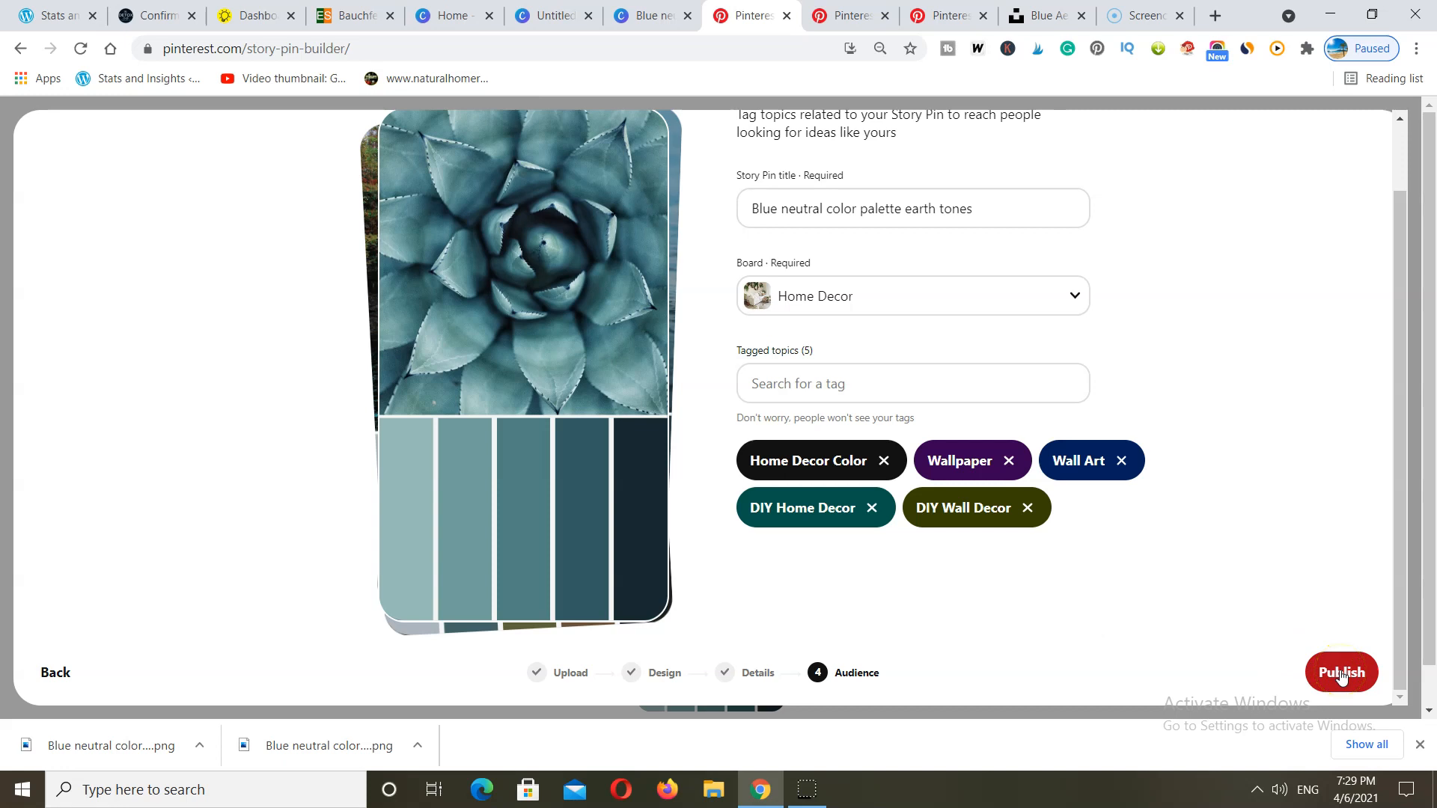
{"action": "left_click", "coordinate": [89, 759]}
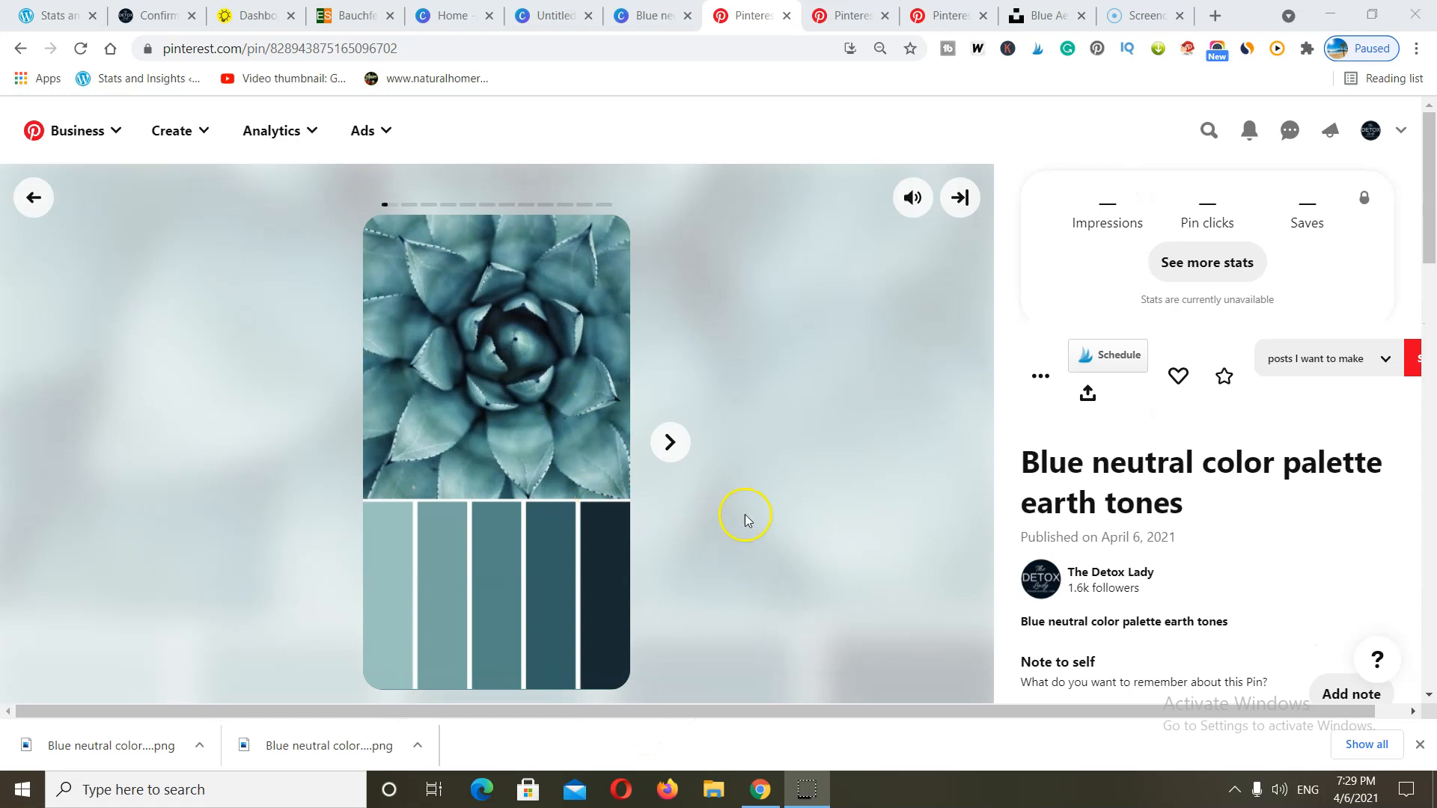
Step: Examine the published Story Pin's pages, title and details text
{"action": "scroll", "coordinate": [761, 520], "scroll_direction": "down", "scroll_amount": 3}
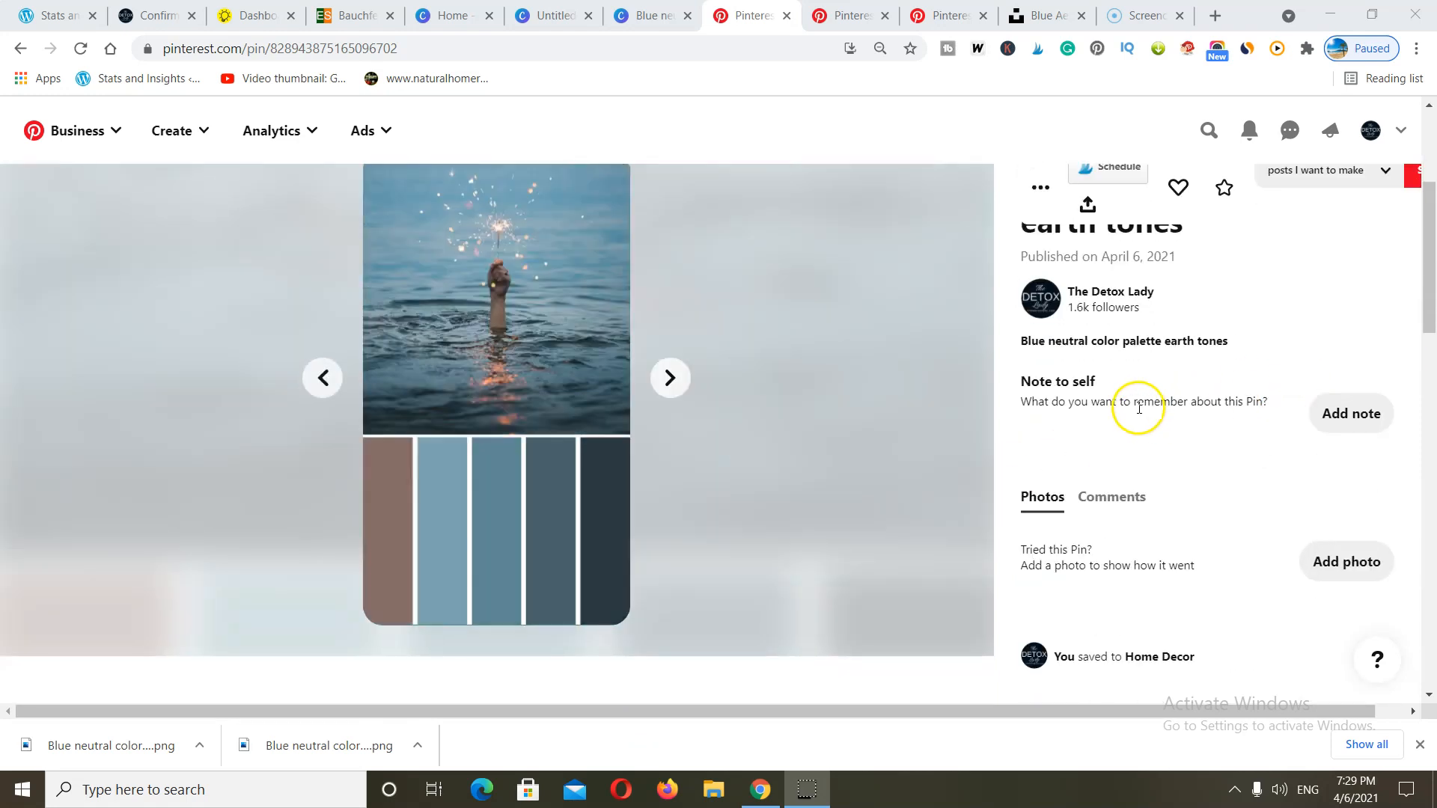
{"action": "scroll", "coordinate": [1138, 408], "scroll_direction": "up", "scroll_amount": 2}
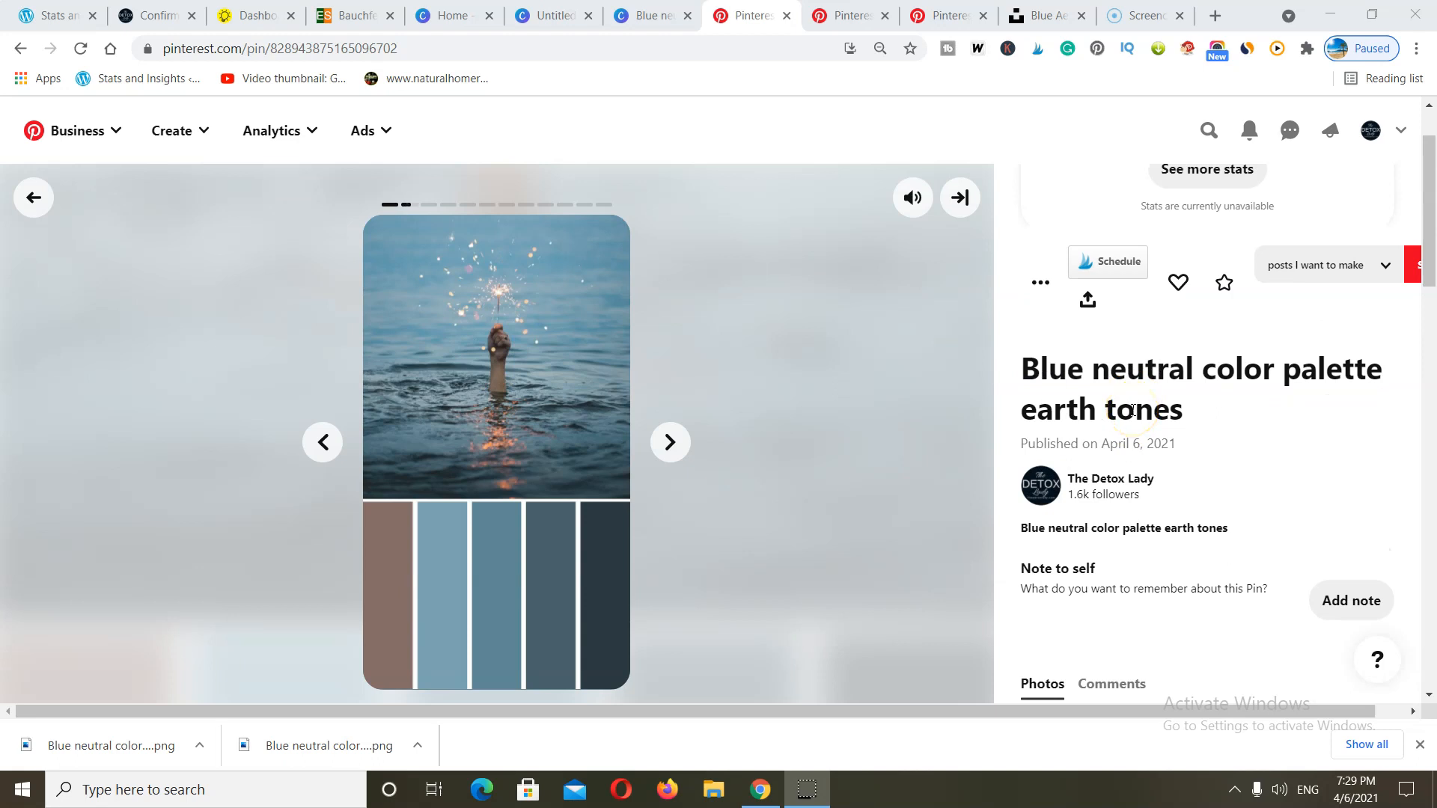
{"action": "scroll", "coordinate": [1133, 409], "scroll_direction": "down", "scroll_amount": 3}
{"action": "scroll", "coordinate": [1133, 411], "scroll_direction": "up", "scroll_amount": 3}
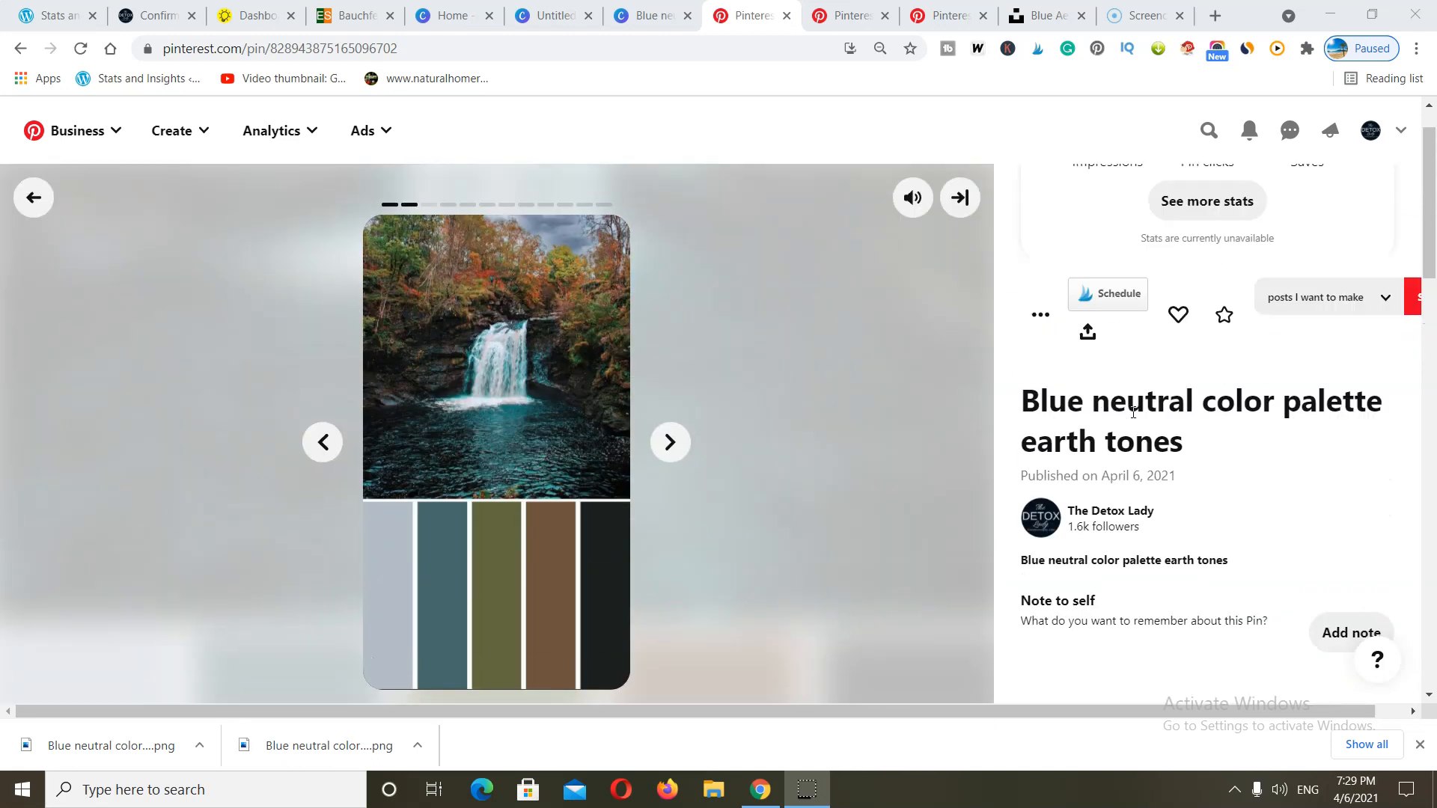
{"action": "scroll", "coordinate": [1129, 455], "scroll_direction": "down", "scroll_amount": 4}
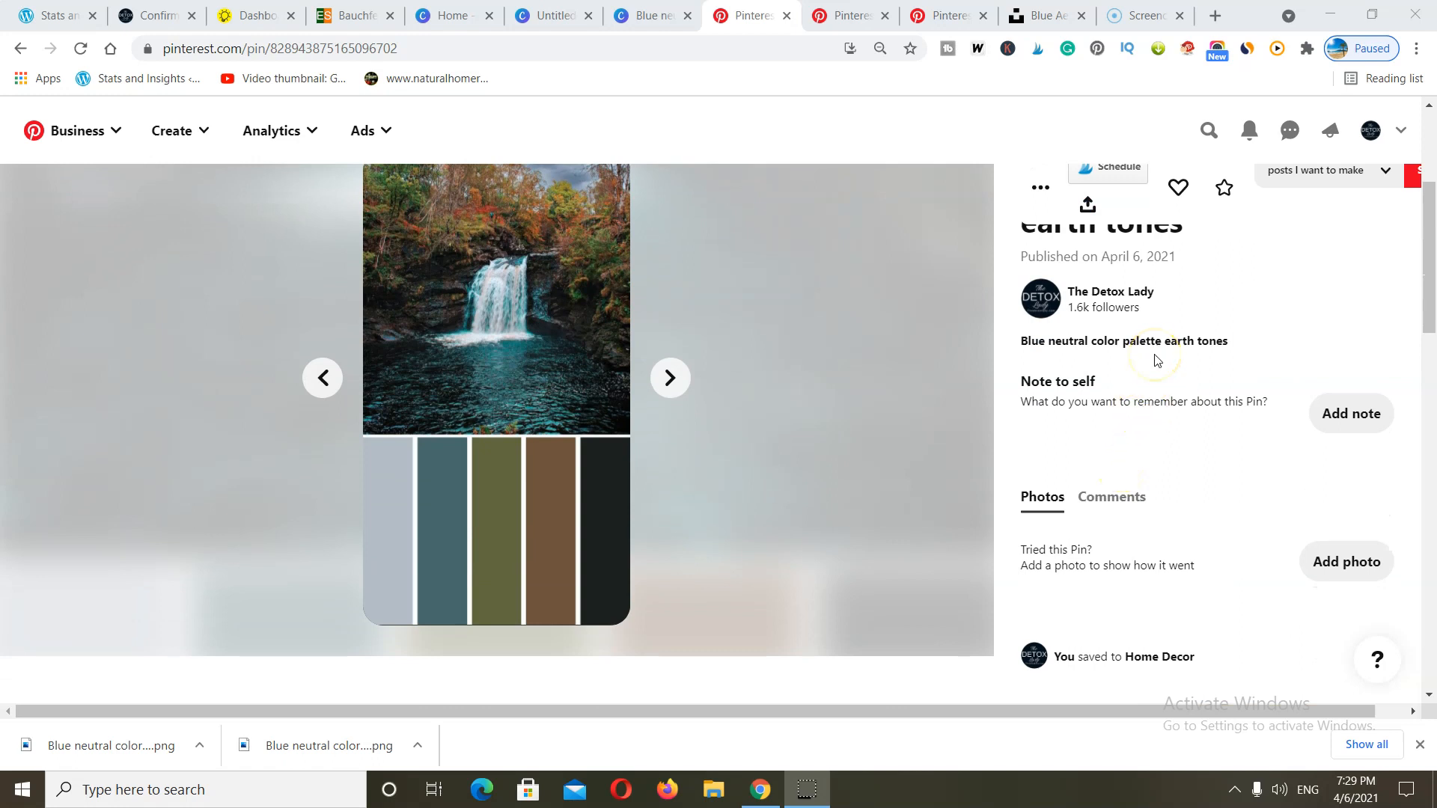
{"action": "scroll", "coordinate": [1157, 361], "scroll_direction": "up", "scroll_amount": 2}
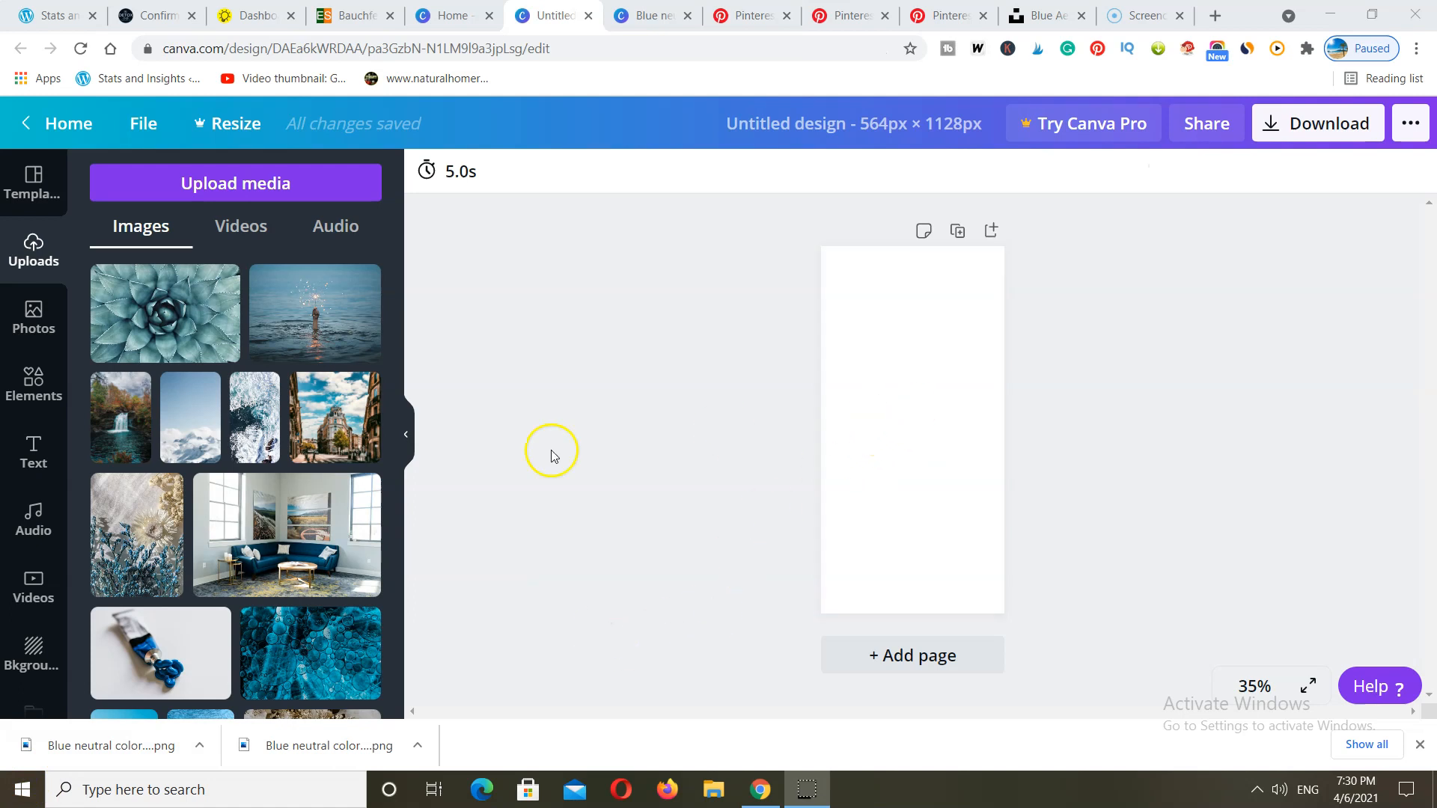
Step: In the blank 564px × 1128px Canva design, add a single-image grid and shorten it to slightly more than the page's upper half
{"action": "left_click", "coordinate": [36, 380]}
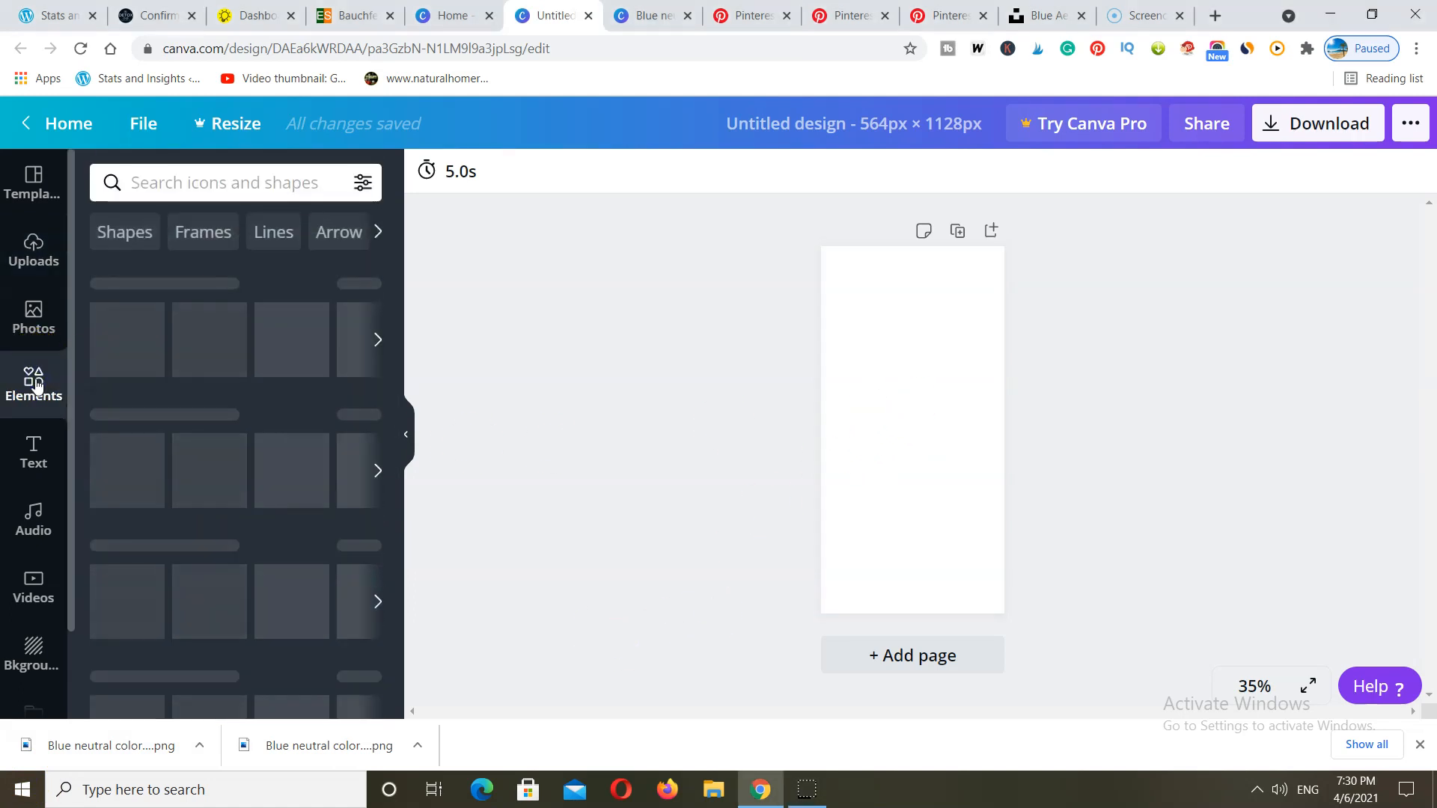
{"action": "scroll", "coordinate": [142, 507], "scroll_direction": "down", "scroll_amount": 7}
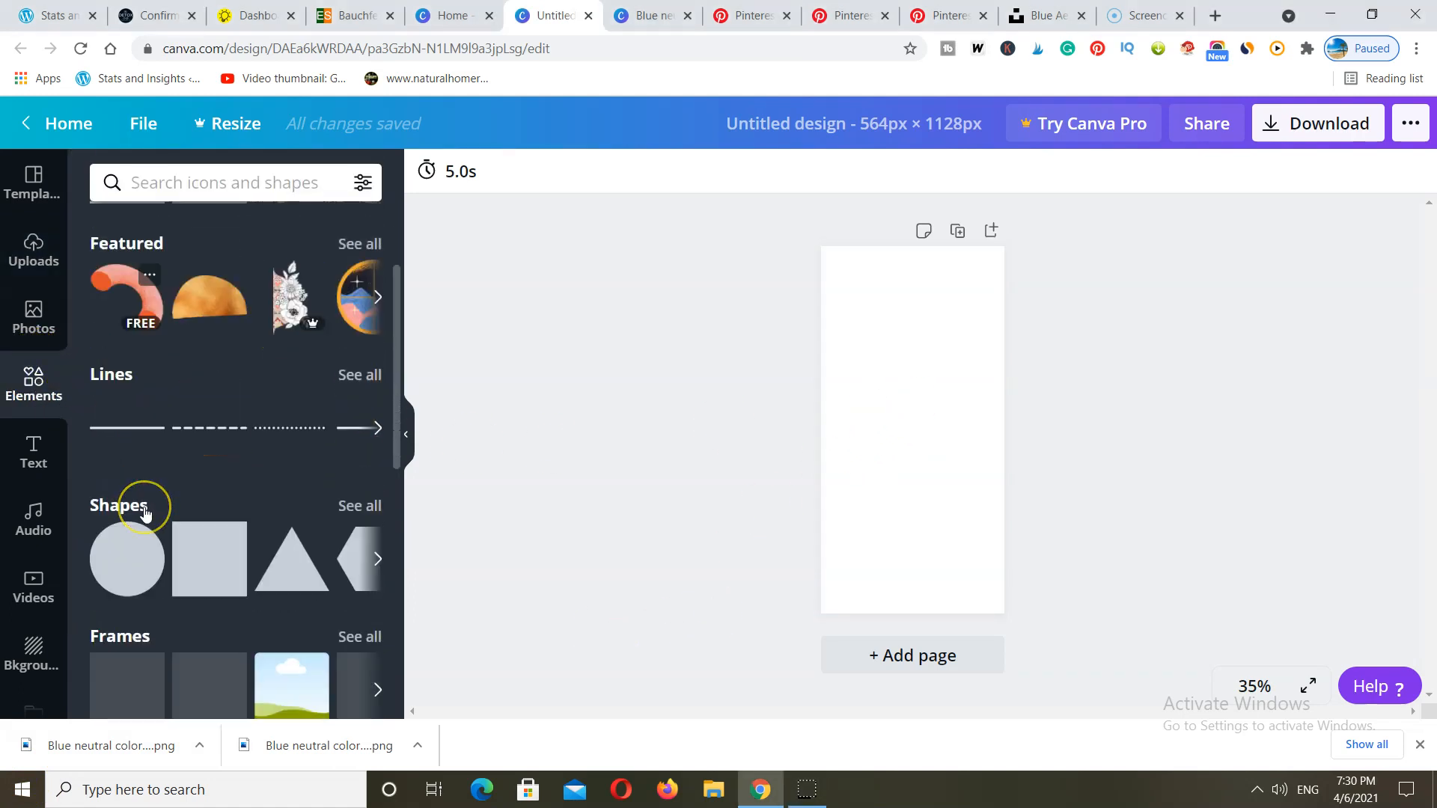
{"action": "scroll", "coordinate": [144, 508], "scroll_direction": "down", "scroll_amount": 1}
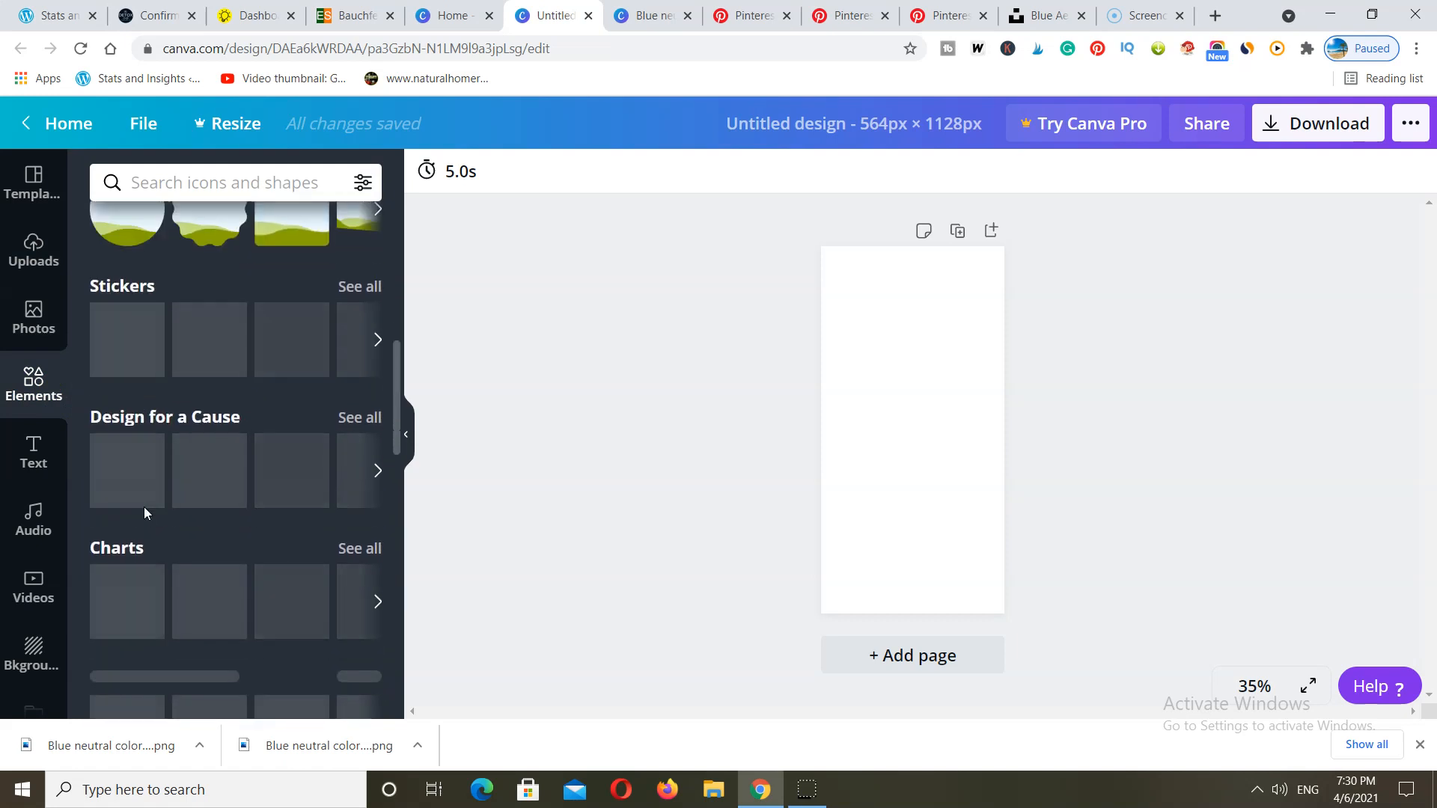
{"action": "scroll", "coordinate": [144, 509], "scroll_direction": "down", "scroll_amount": 3}
{"action": "scroll", "coordinate": [144, 509], "scroll_direction": "up", "scroll_amount": 2}
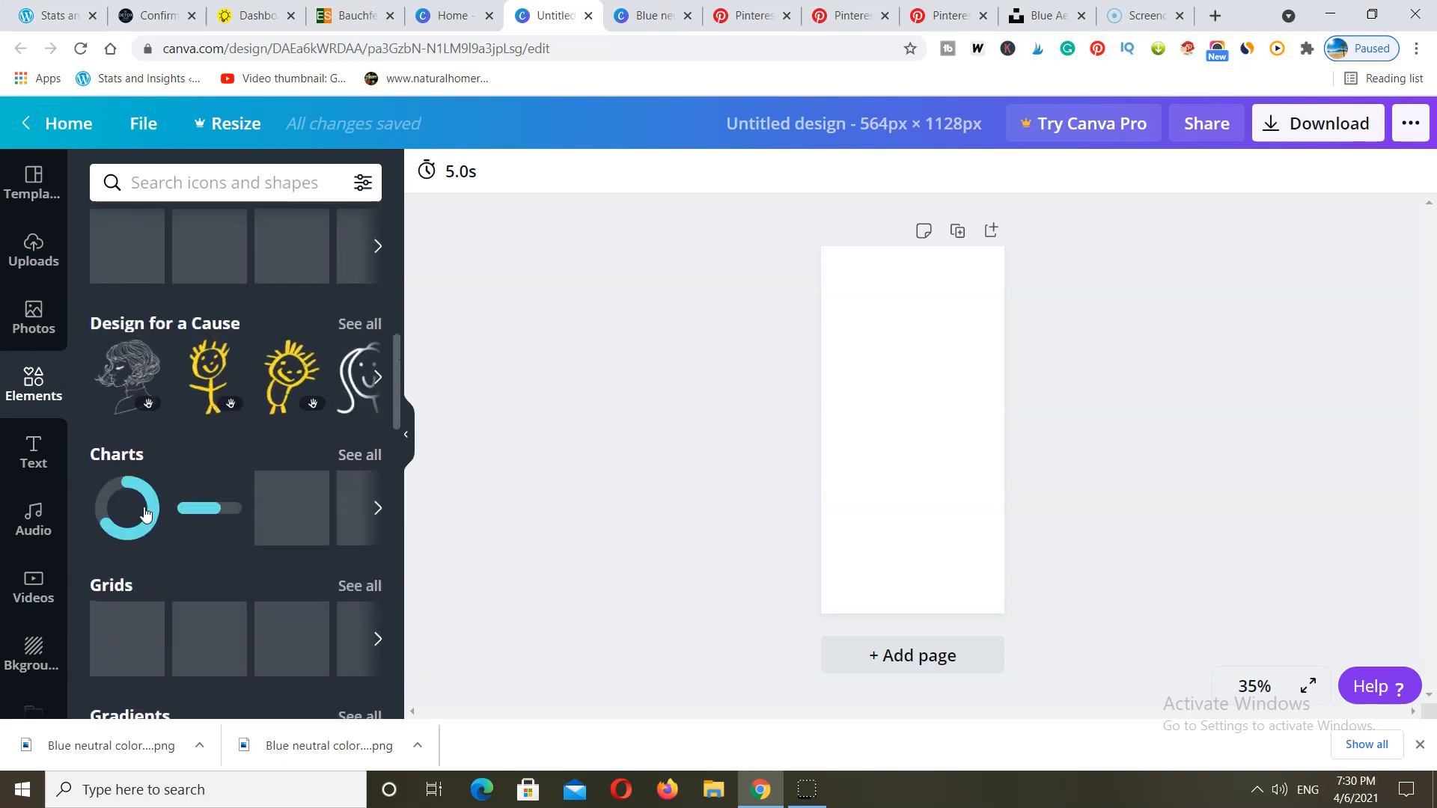
{"action": "scroll", "coordinate": [145, 510], "scroll_direction": "up", "scroll_amount": 2}
{"action": "scroll", "coordinate": [145, 512], "scroll_direction": "up", "scroll_amount": 4}
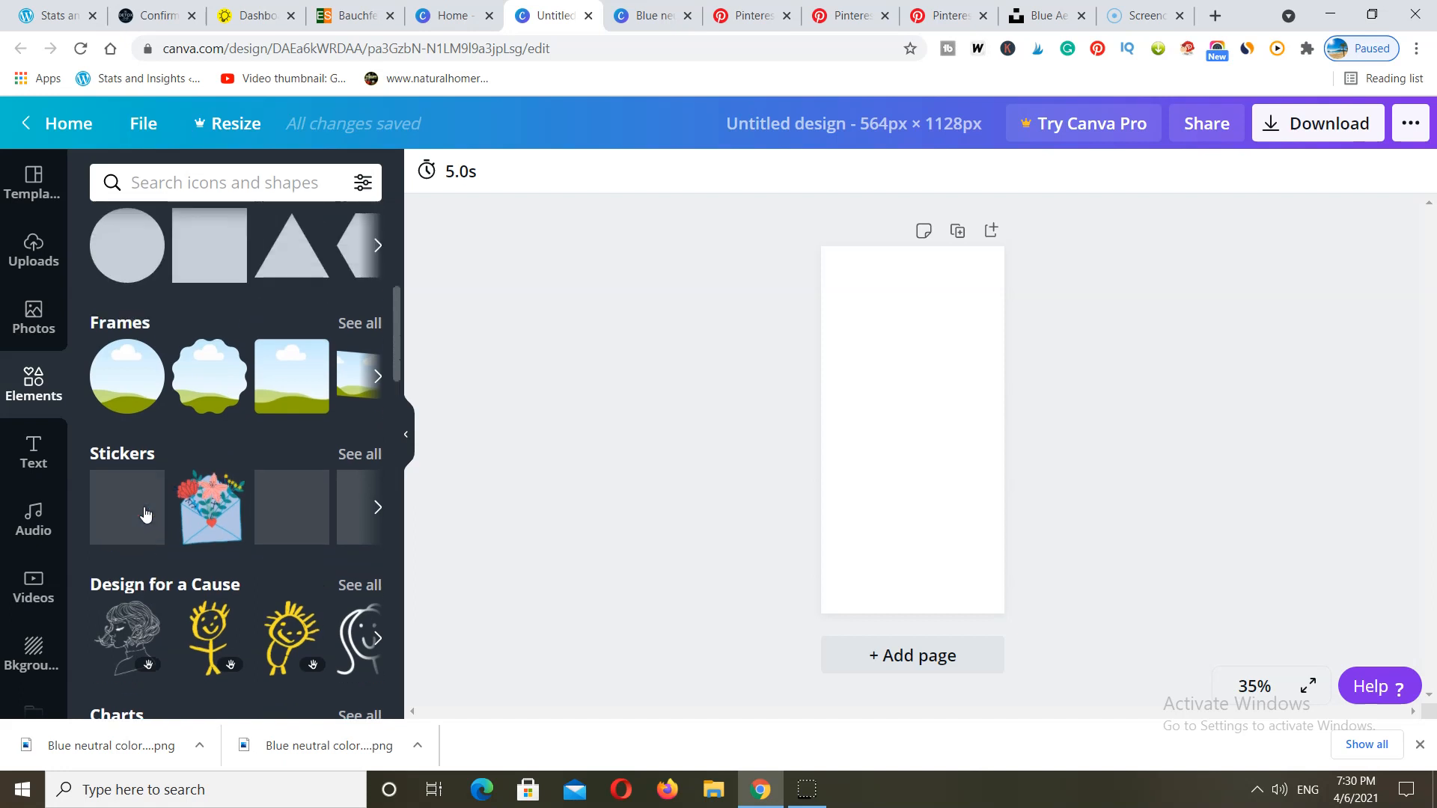
{"action": "scroll", "coordinate": [144, 508], "scroll_direction": "down", "scroll_amount": 3}
{"action": "scroll", "coordinate": [143, 507], "scroll_direction": "down", "scroll_amount": 5}
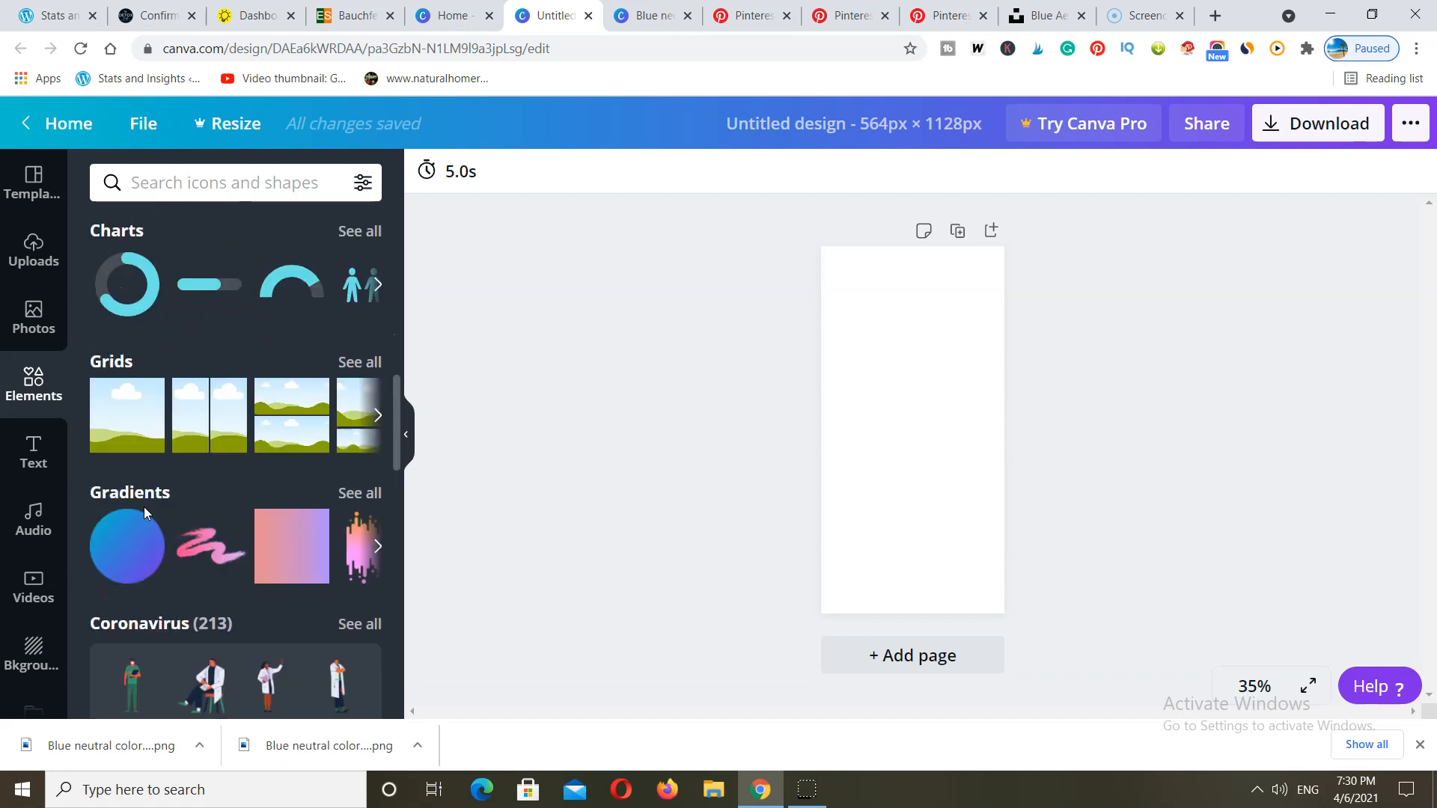
{"action": "left_click", "coordinate": [123, 384]}
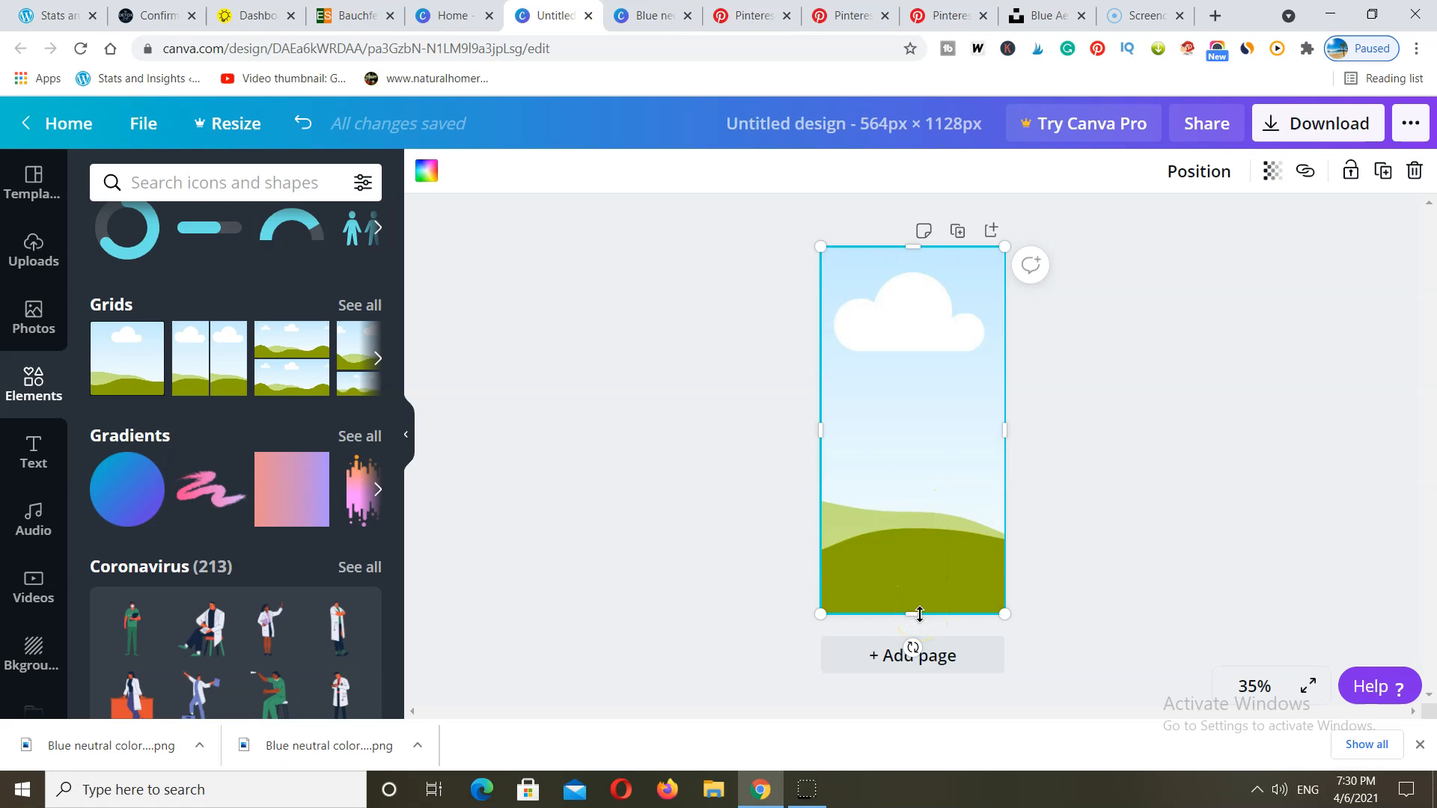
{"action": "left_click_drag", "start_coordinate": [921, 613], "coordinate": [917, 446]}
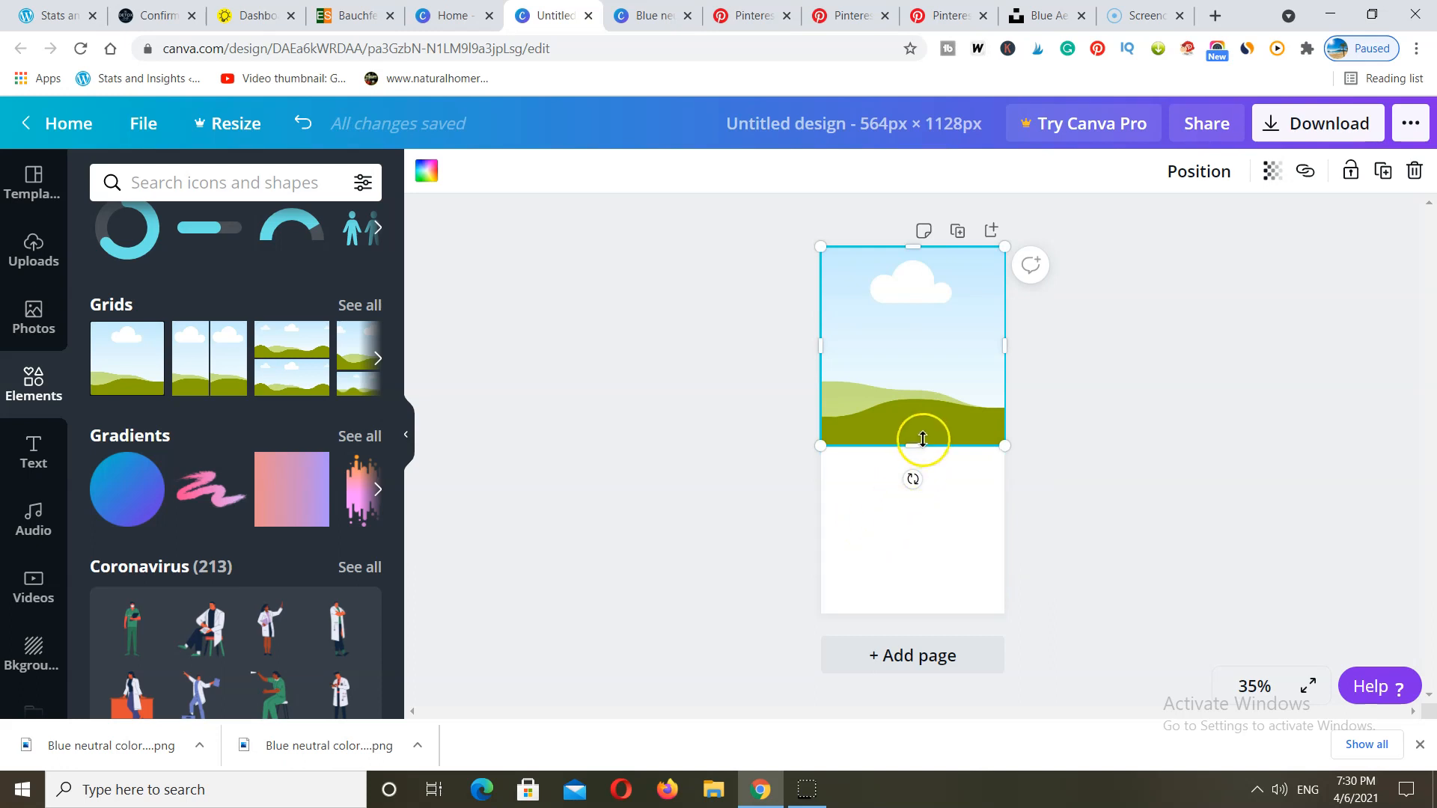
{"action": "left_click", "coordinate": [908, 359]}
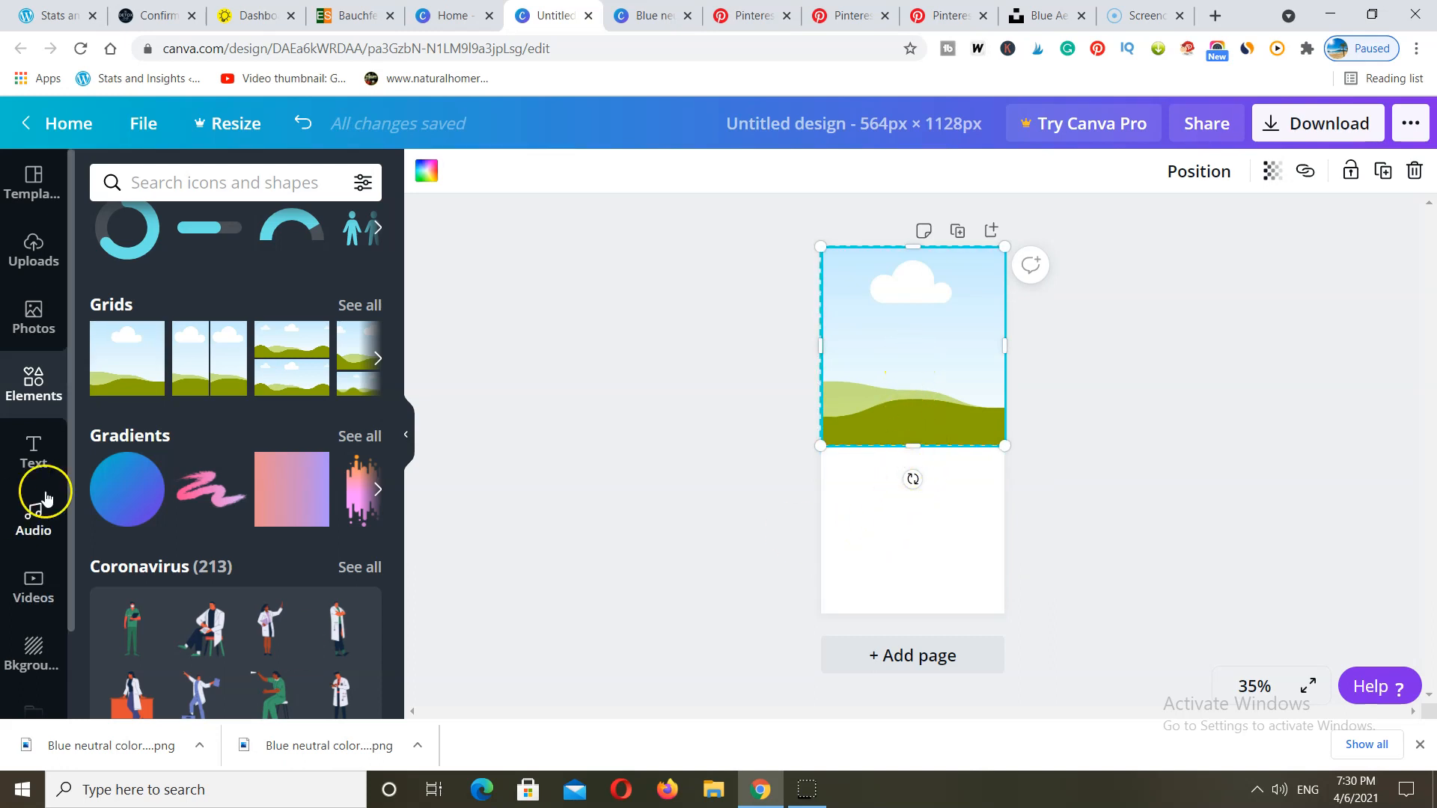
Step: Fill the grid with the 15.0s bridge video from Aerial Shots and crop it so the footage sits slightly further left
{"action": "left_click", "coordinate": [34, 586]}
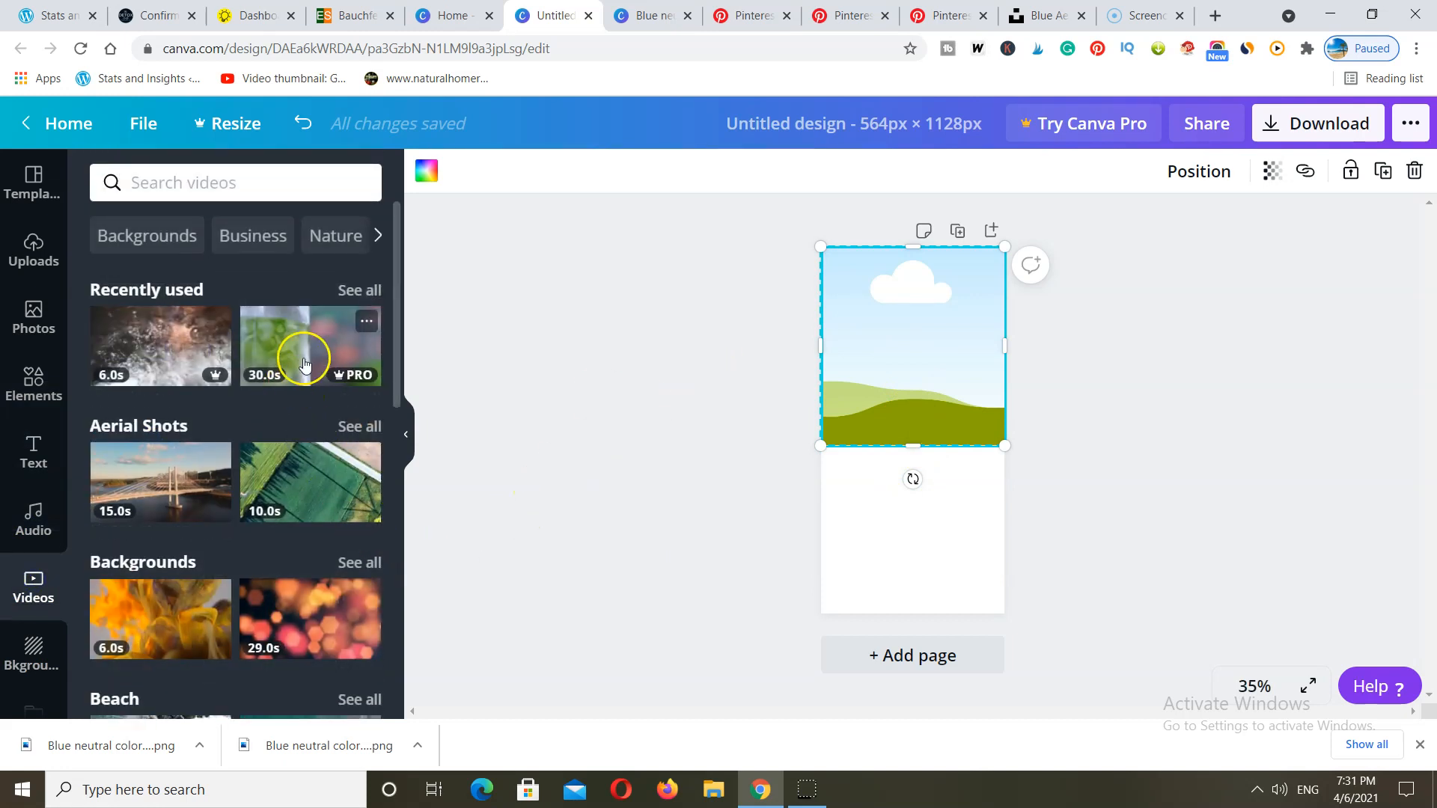
{"action": "left_click_drag", "start_coordinate": [160, 482], "coordinate": [909, 376]}
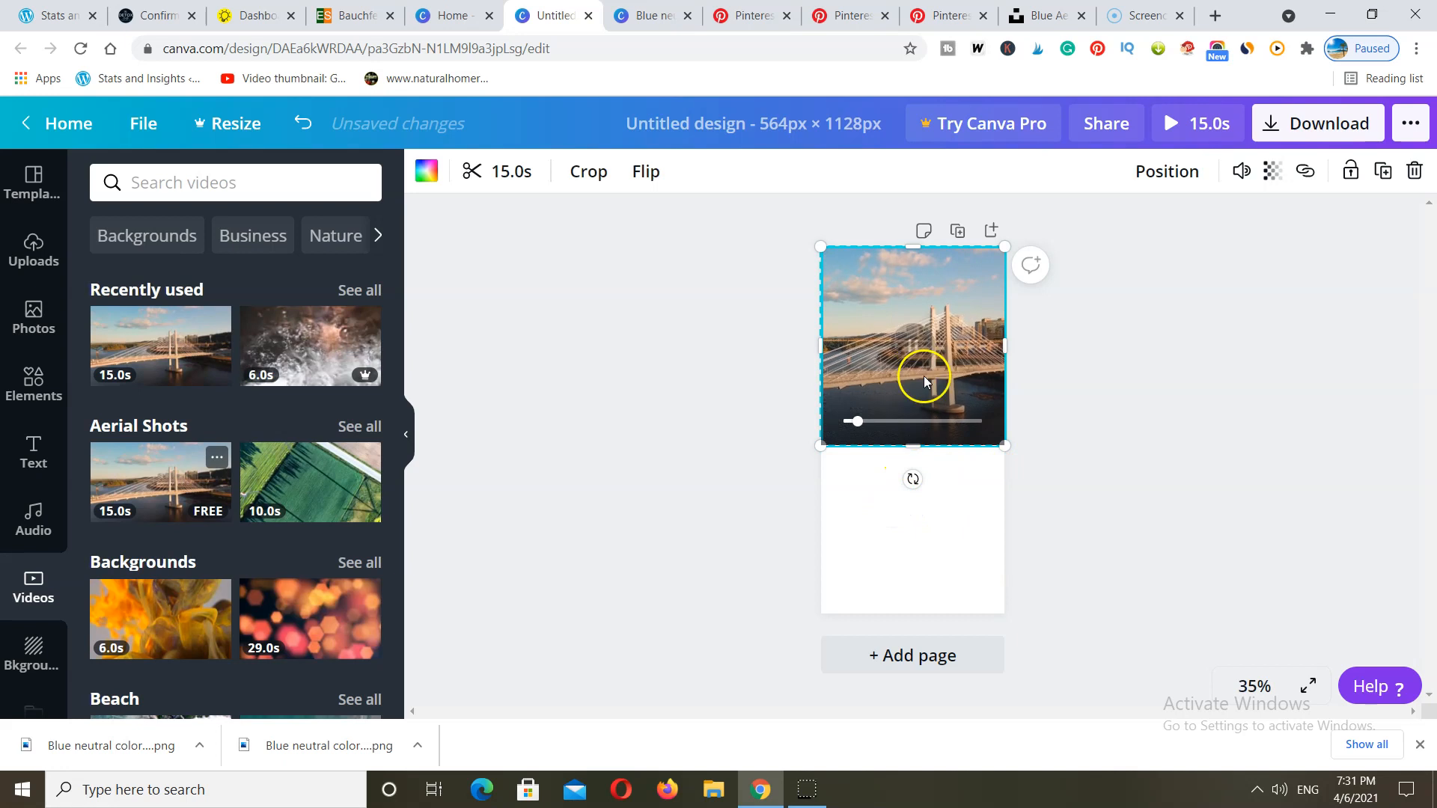
{"action": "left_click", "coordinate": [584, 172]}
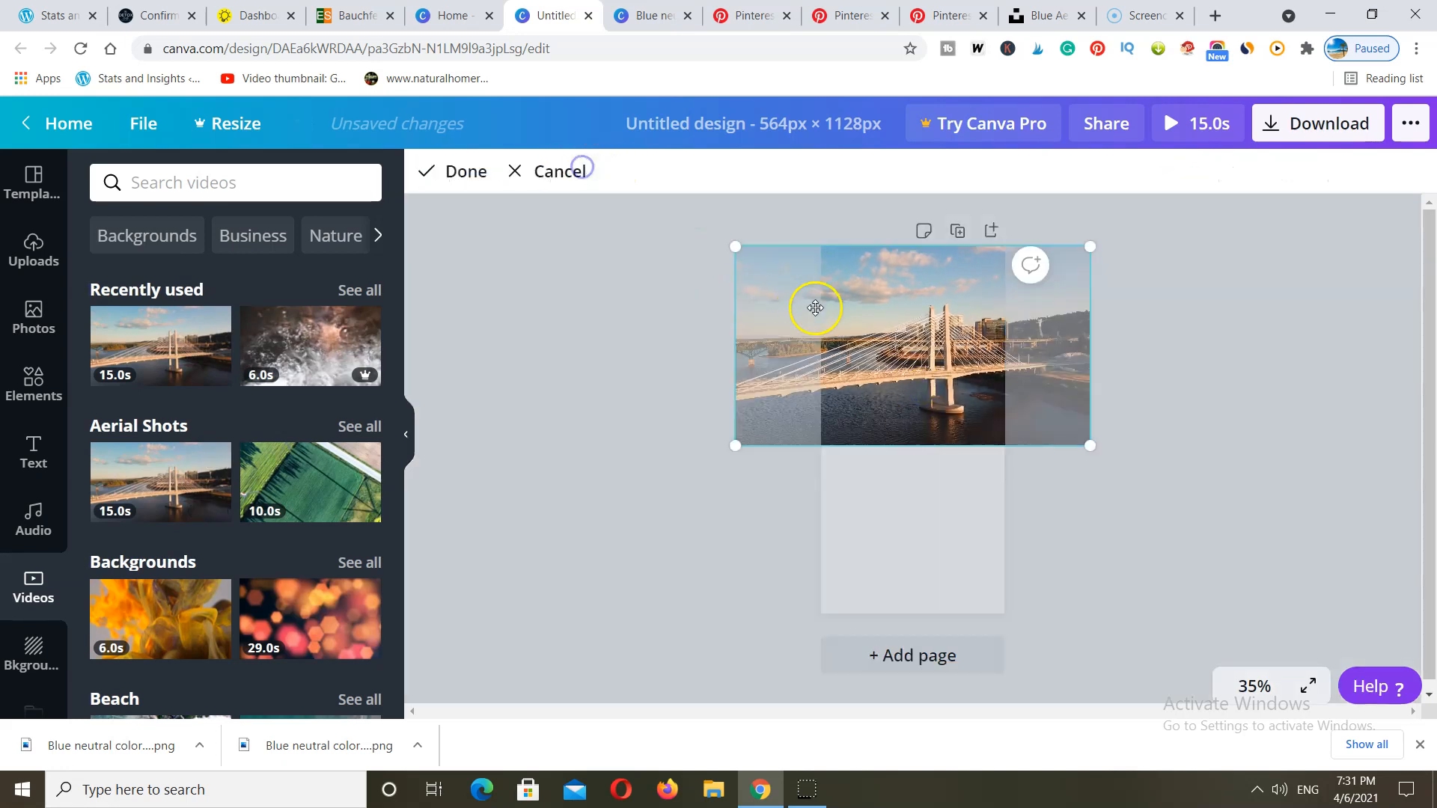
{"action": "left_click_drag", "start_coordinate": [916, 353], "coordinate": [895, 355]}
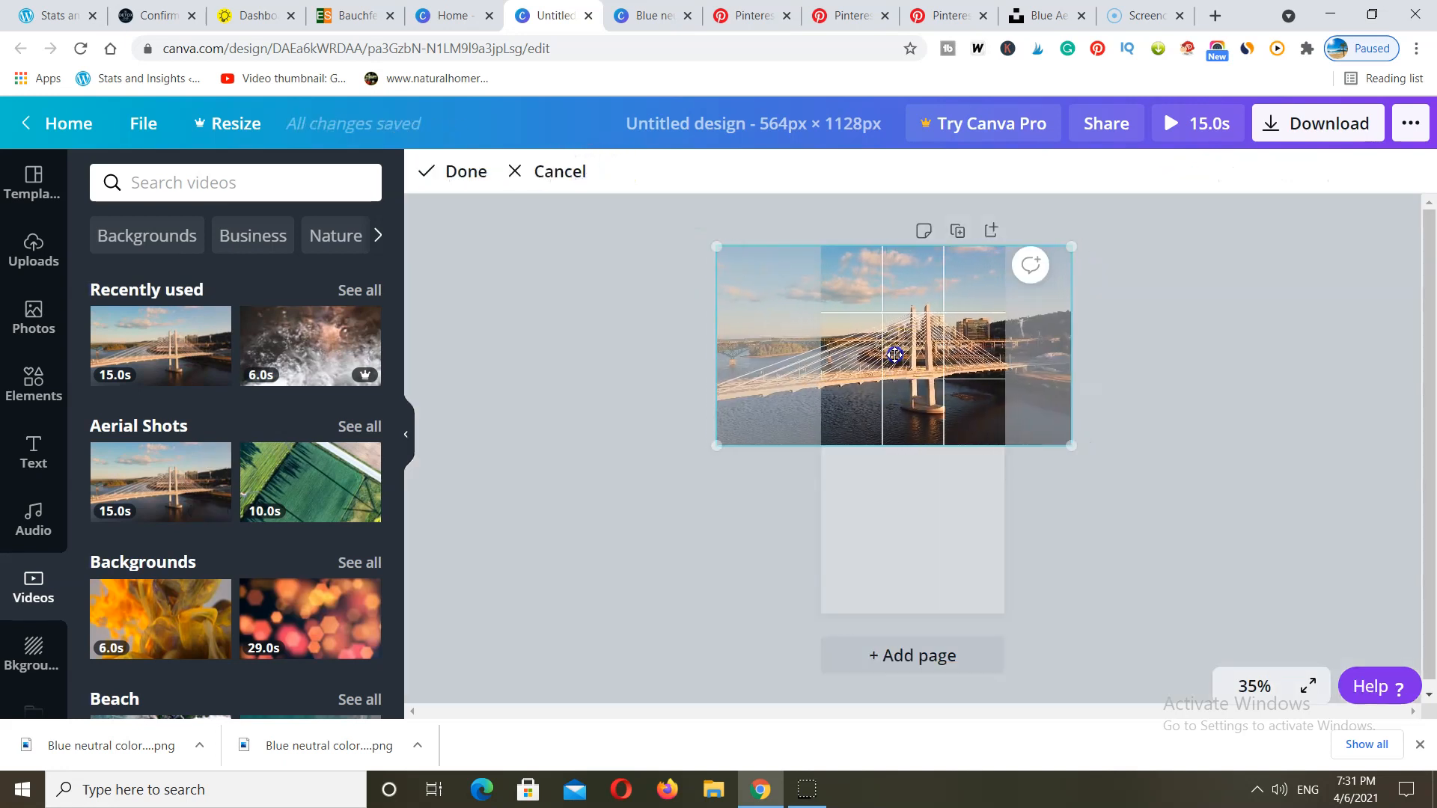
{"action": "left_click", "coordinate": [432, 182]}
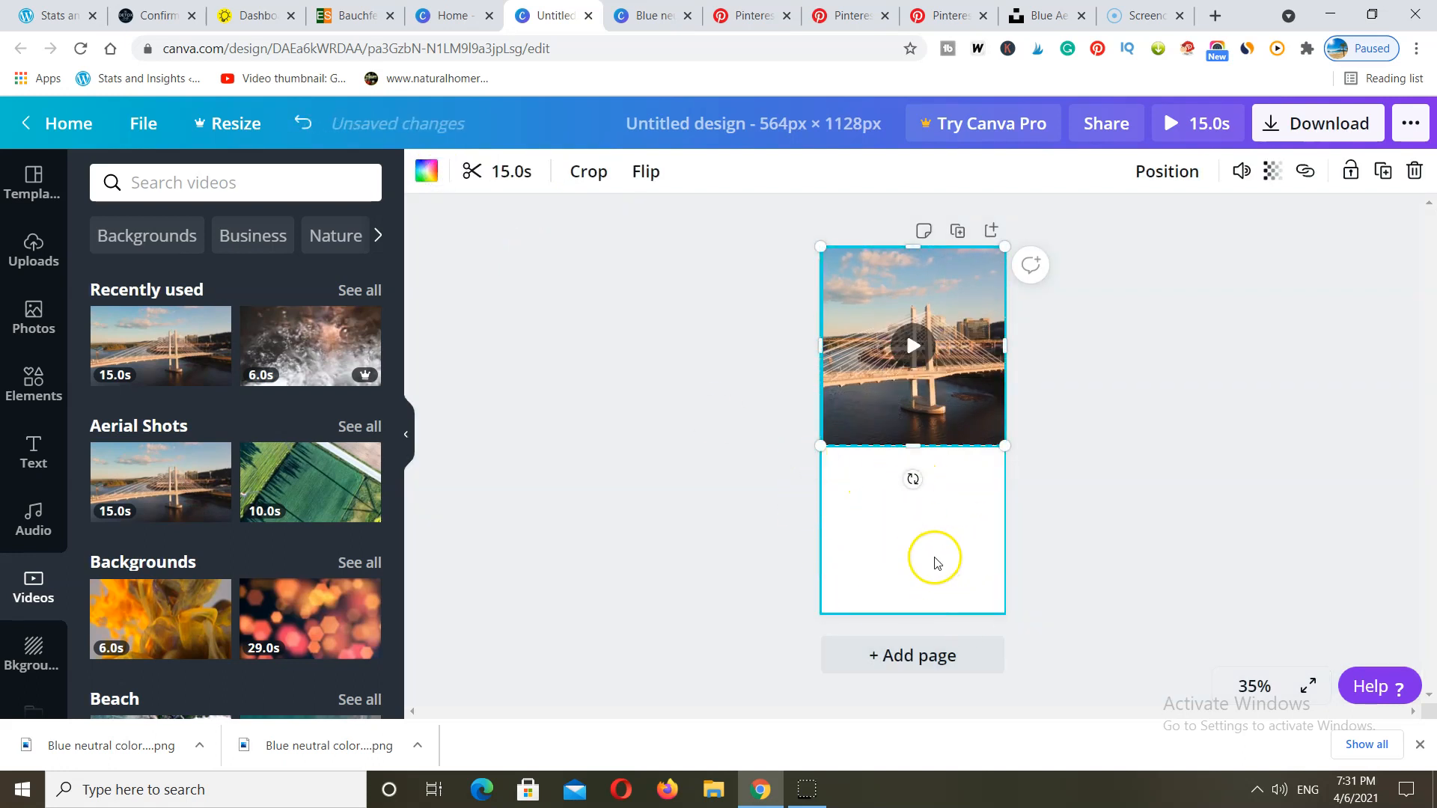
Step: Stretch the video grid downward so it covers the full height of the page, ending exactly at the page's lower edge
{"action": "left_click_drag", "start_coordinate": [935, 550], "coordinate": [939, 630]}
{"action": "left_click", "coordinate": [913, 437]}
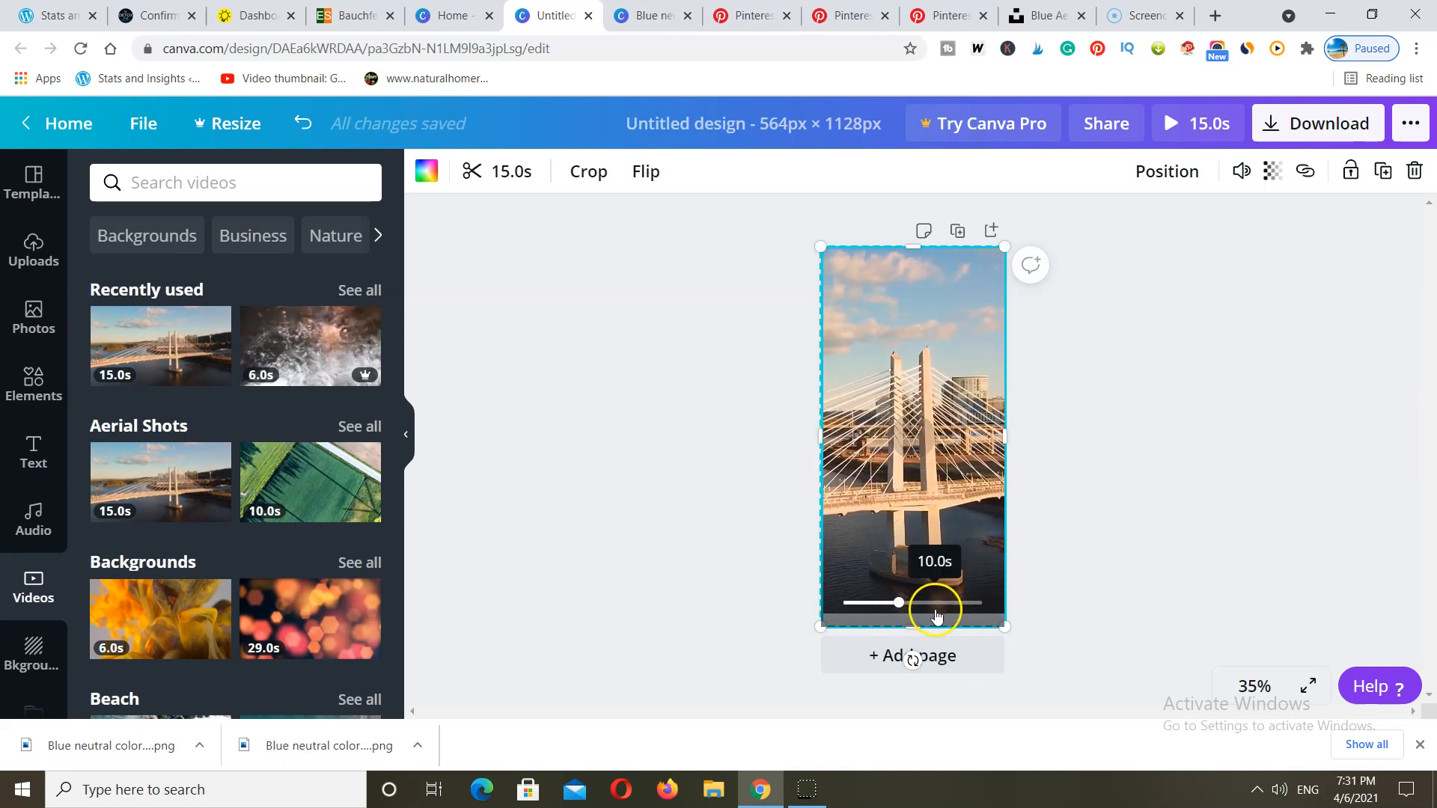
{"action": "left_click_drag", "start_coordinate": [920, 628], "coordinate": [918, 614]}
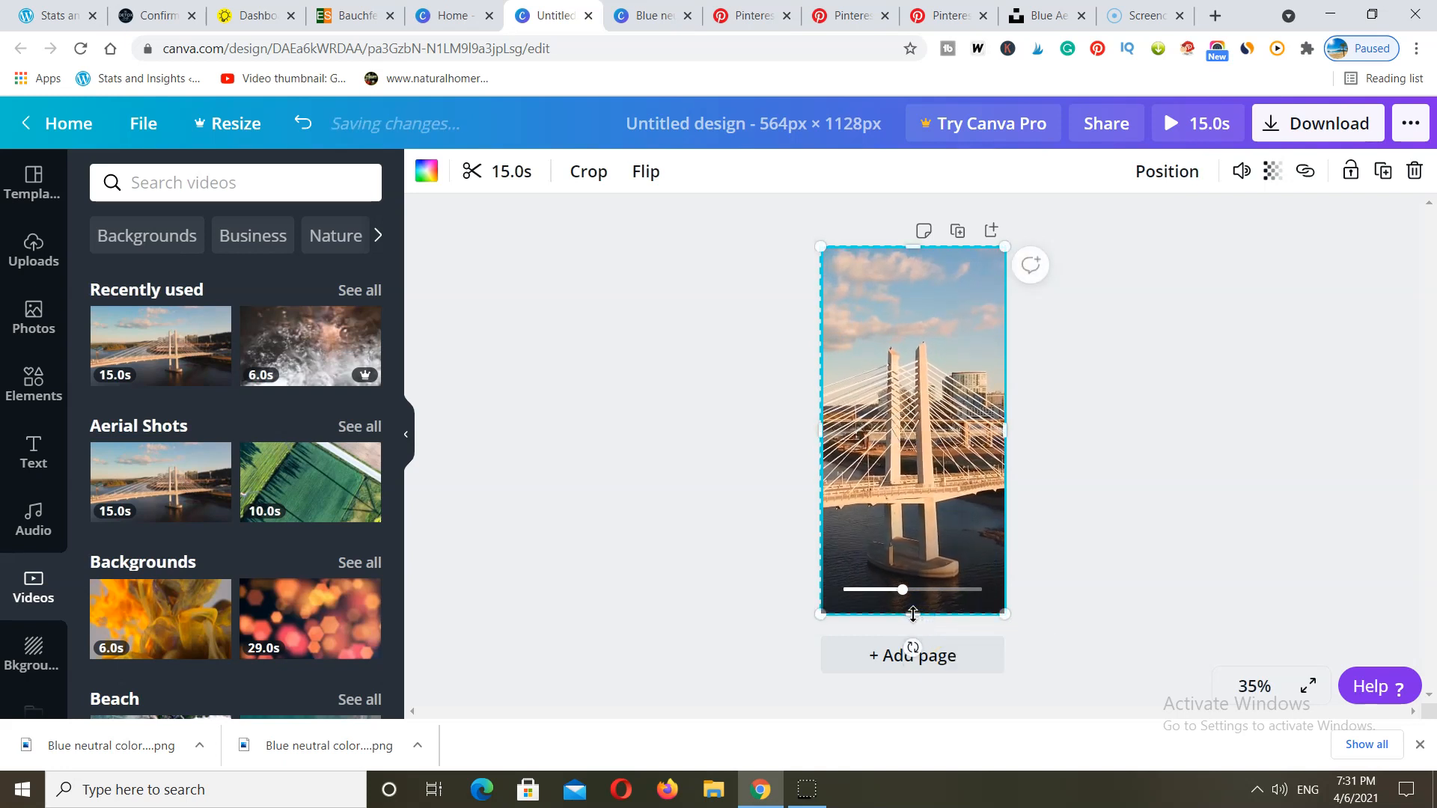